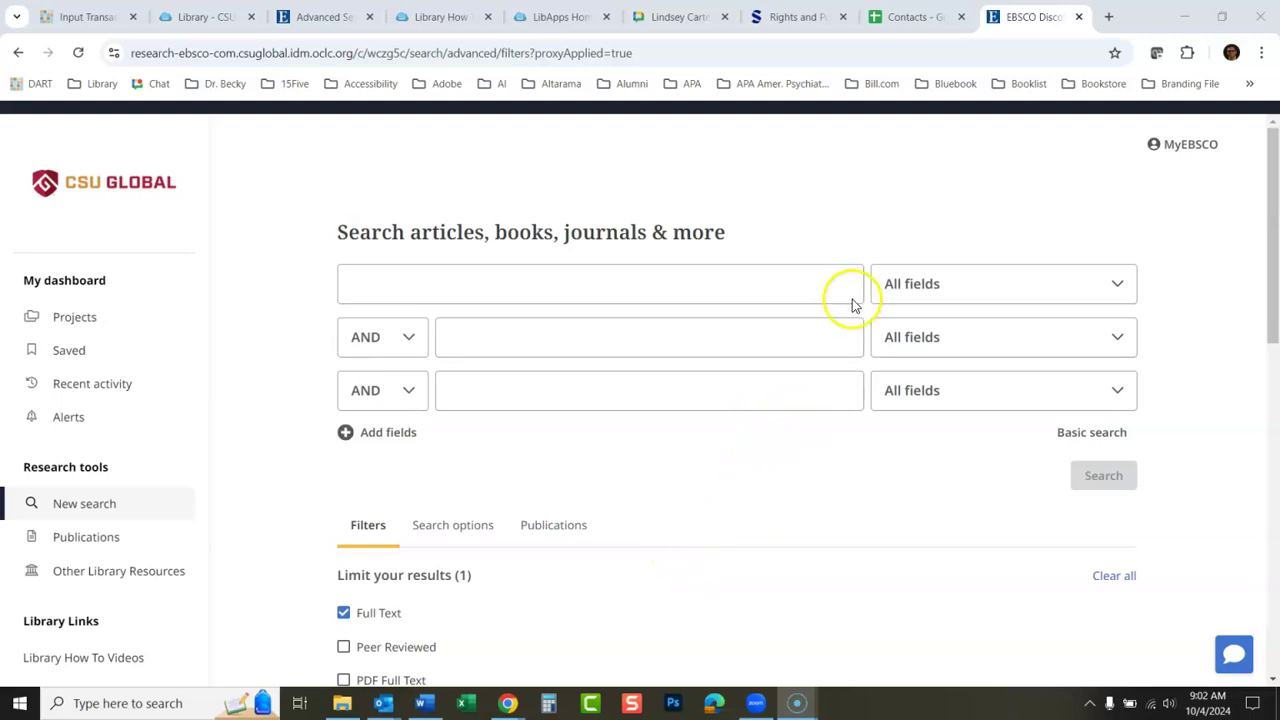
# Enter 'leadership' in the first search box and 'transformational or servant' in the second.
pyautogui.click(814, 244)
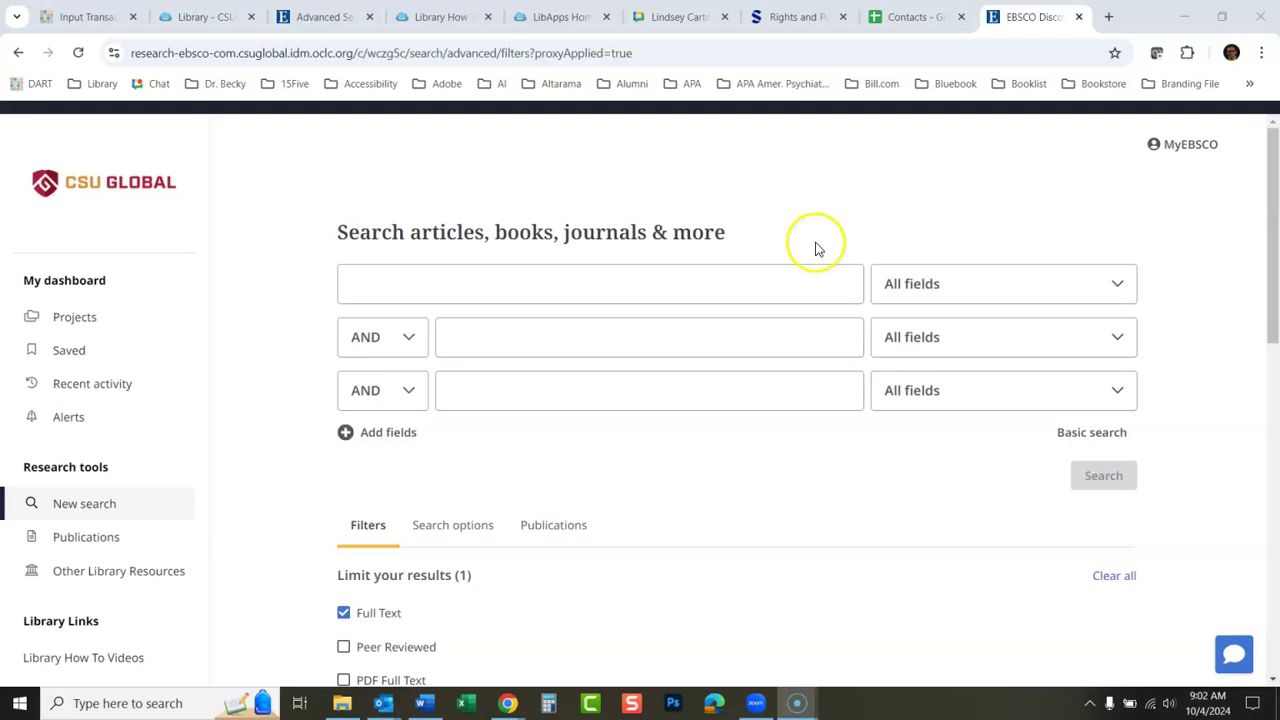
pyautogui.click(724, 279)
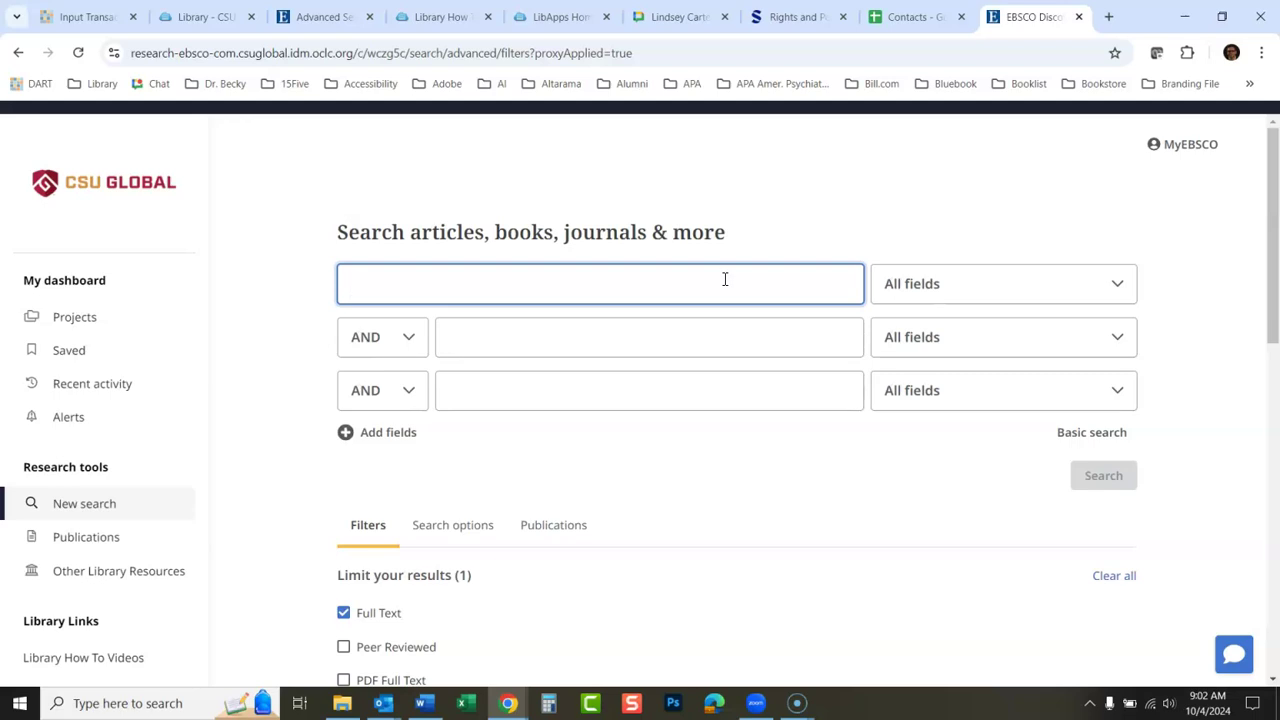
pyautogui.write('leadersh')
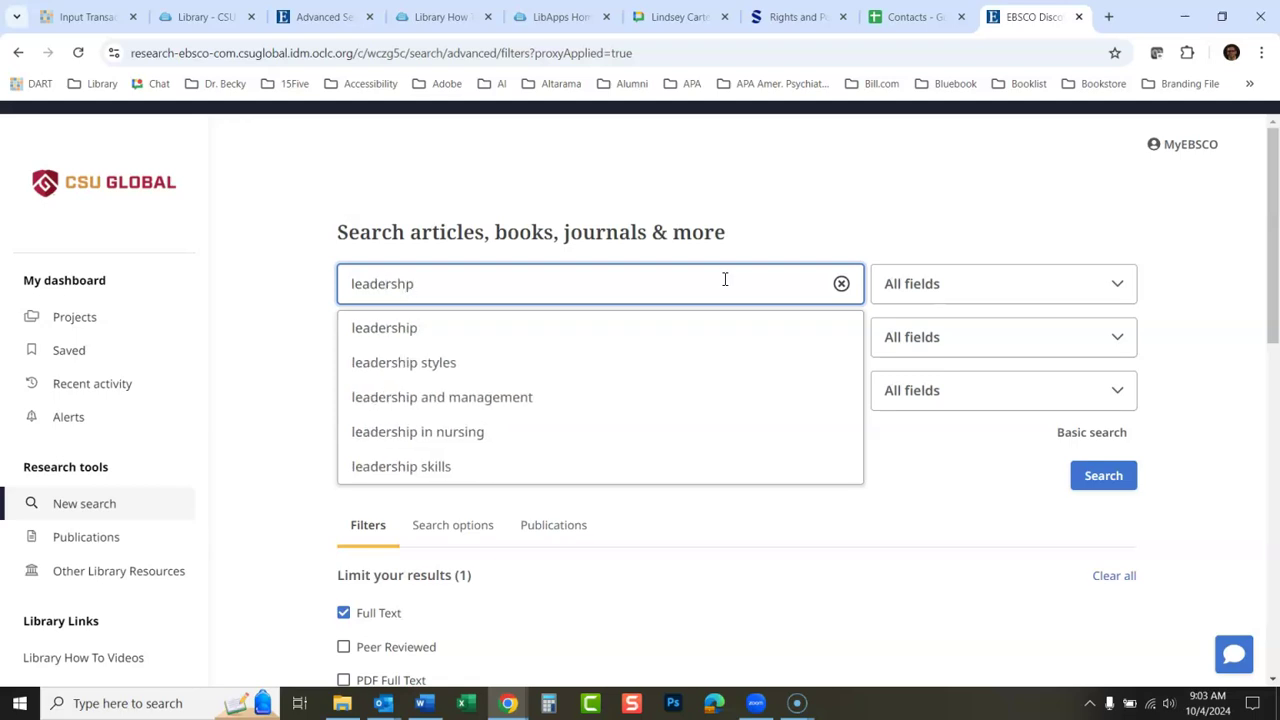
pyautogui.write('ip')
pyautogui.press('Tab')
pyautogui.press('Tab')
pyautogui.press('Tab')
pyautogui.press('Tab')
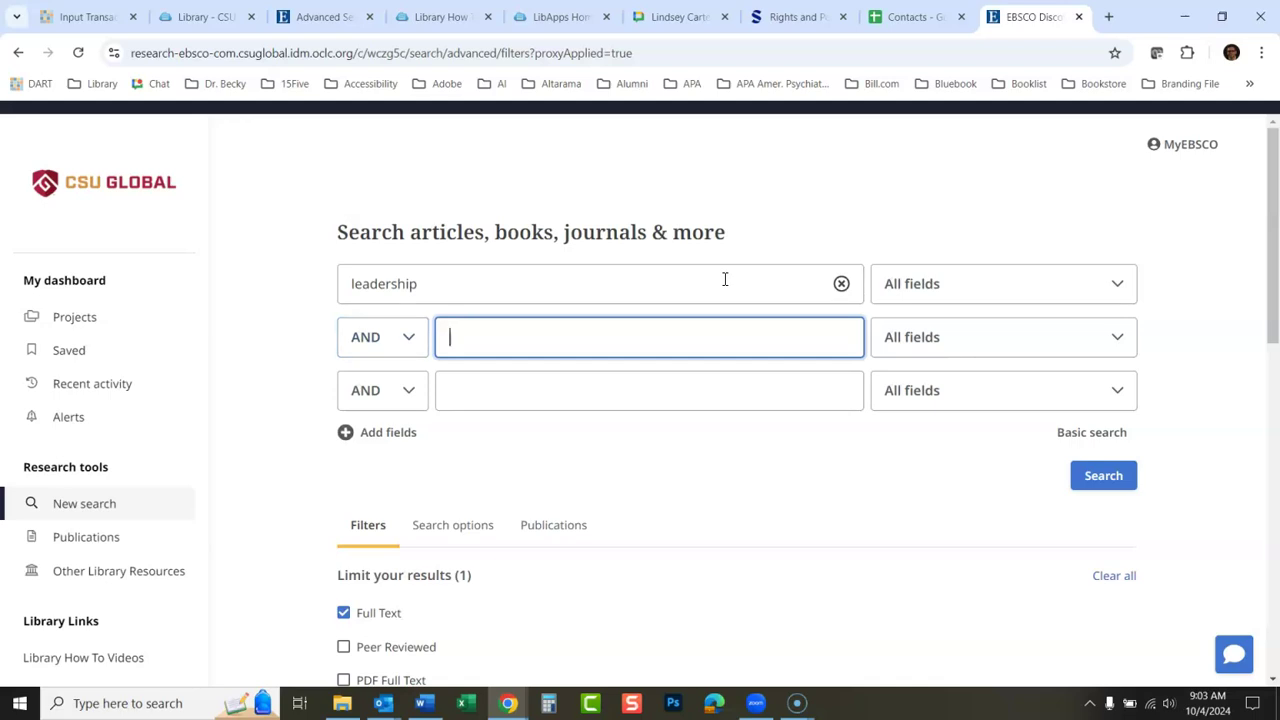
pyautogui.write('transform')
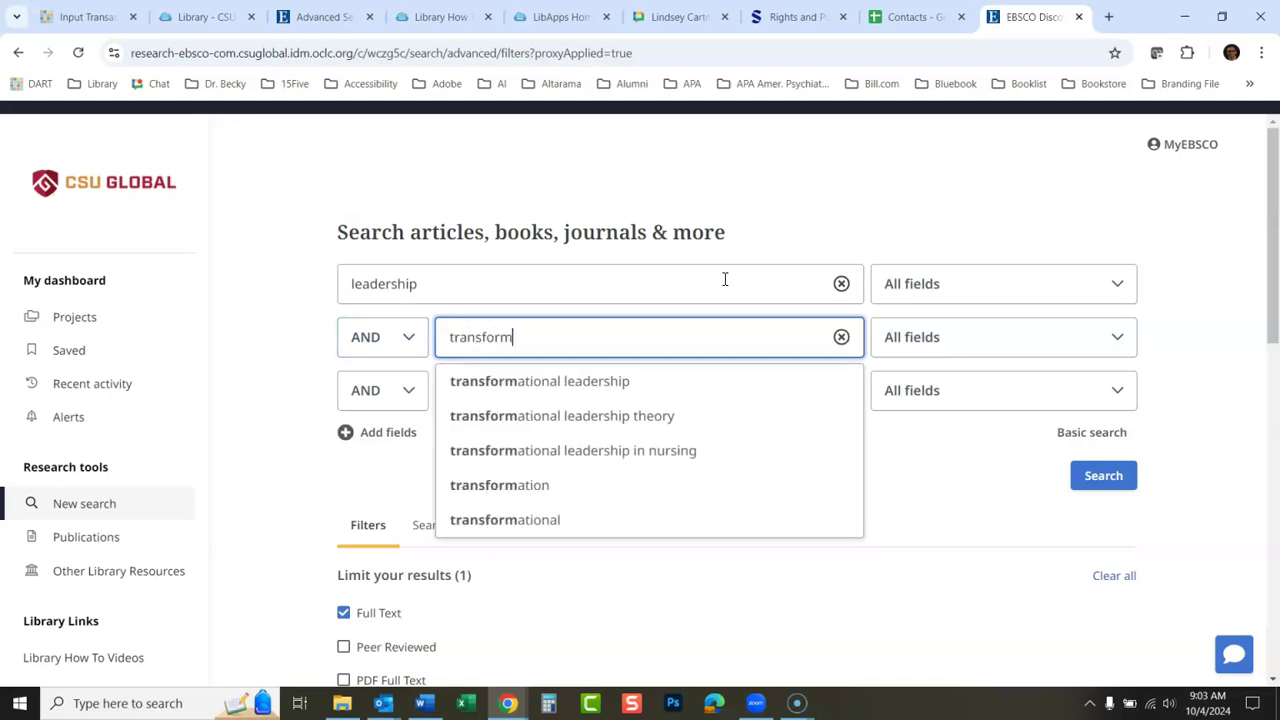
pyautogui.write('at')
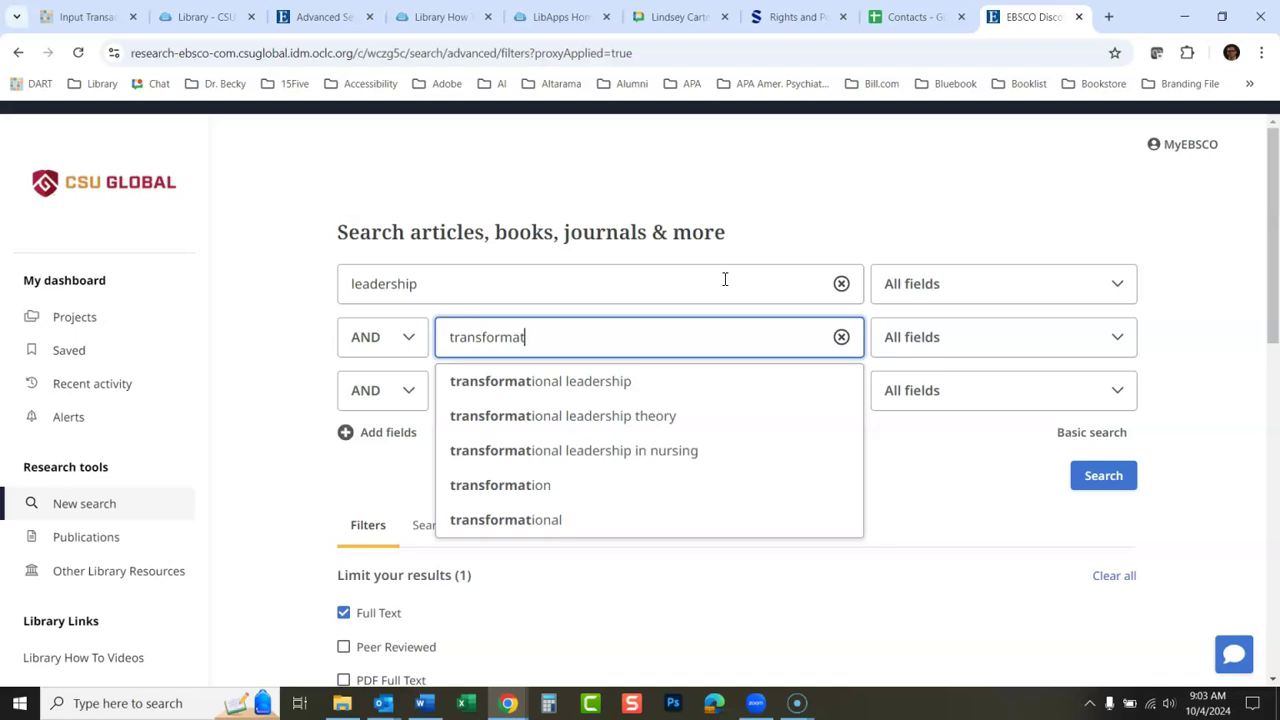
pyautogui.write('ional or ')
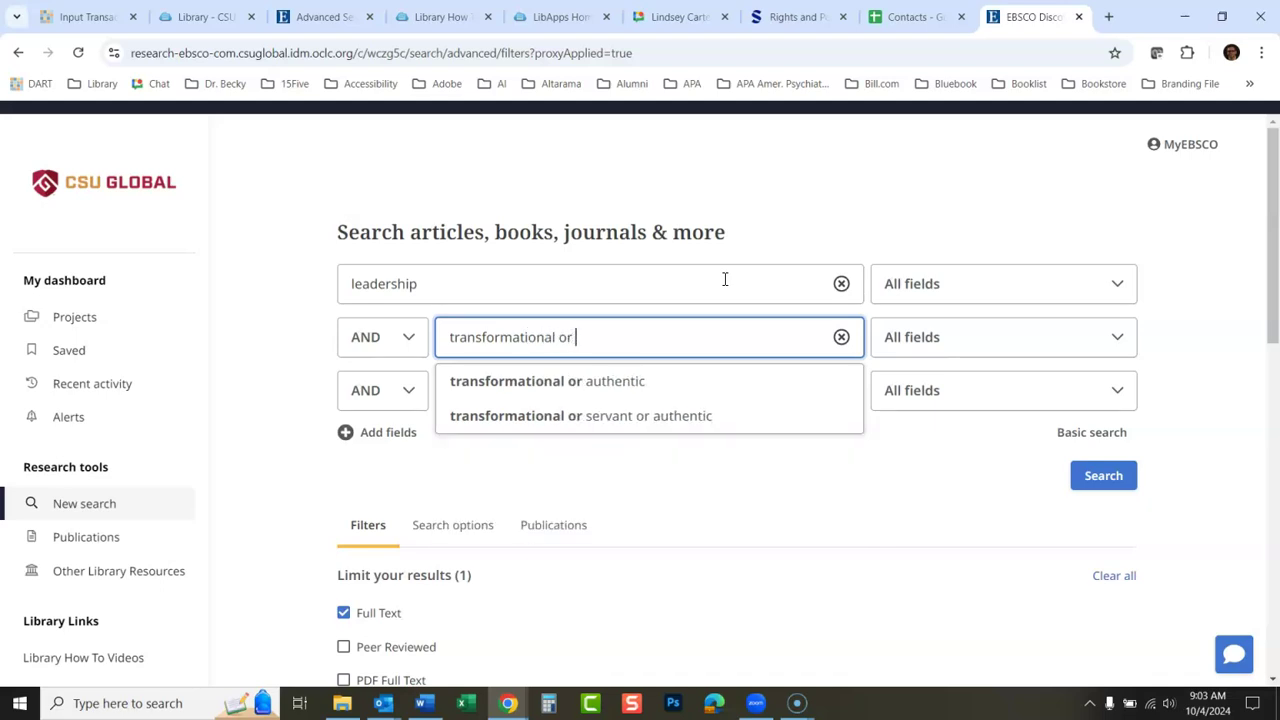
pyautogui.write('serve')
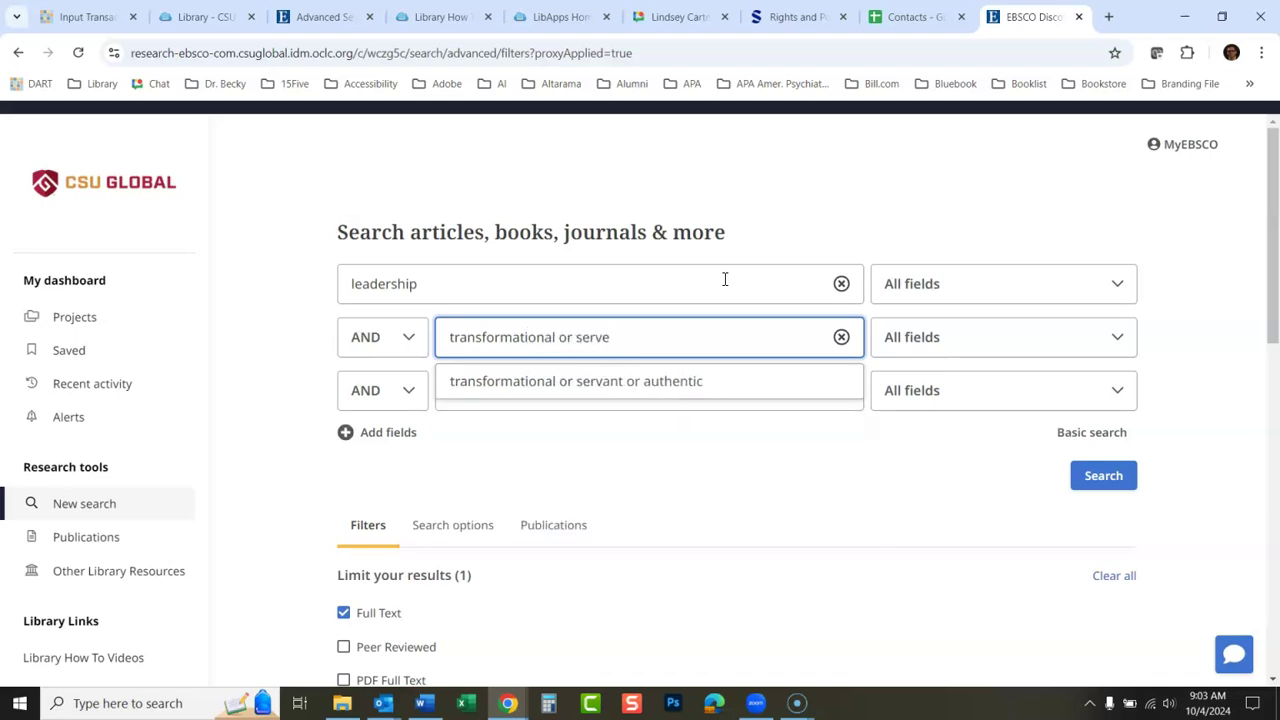
pyautogui.press('BackSpace')
pyautogui.write('ant')
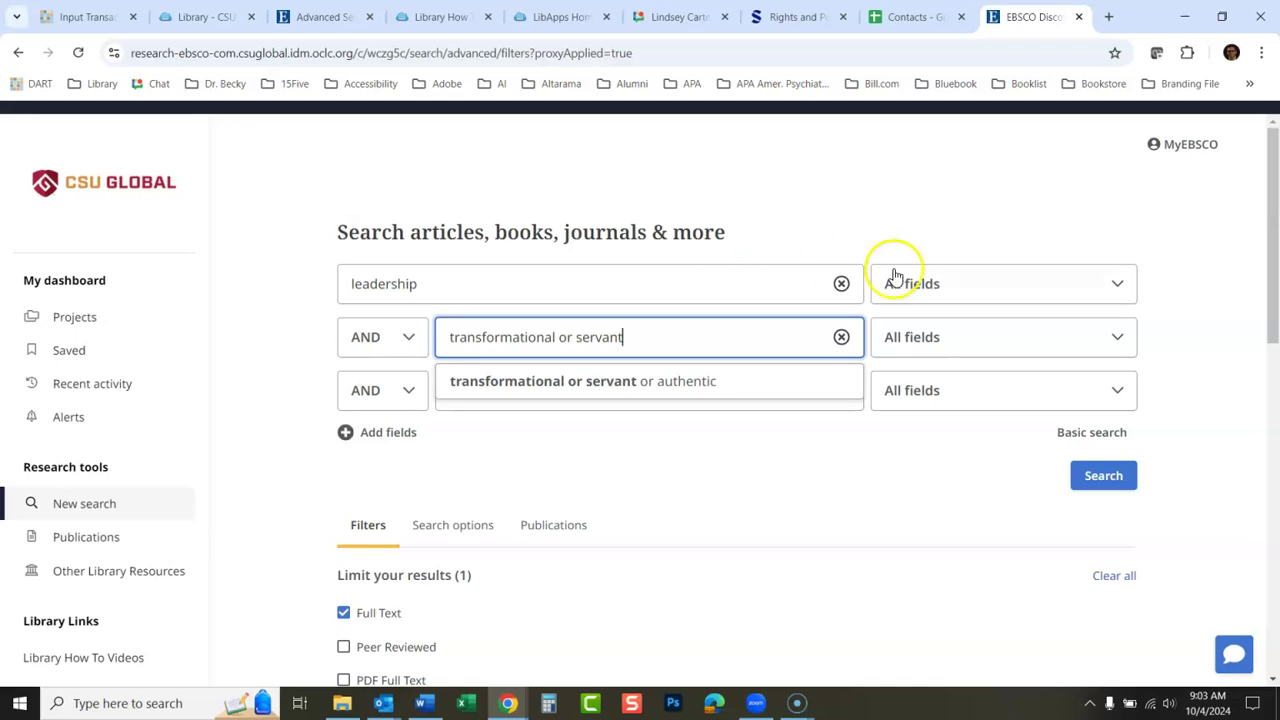
pyautogui.click(1182, 238)
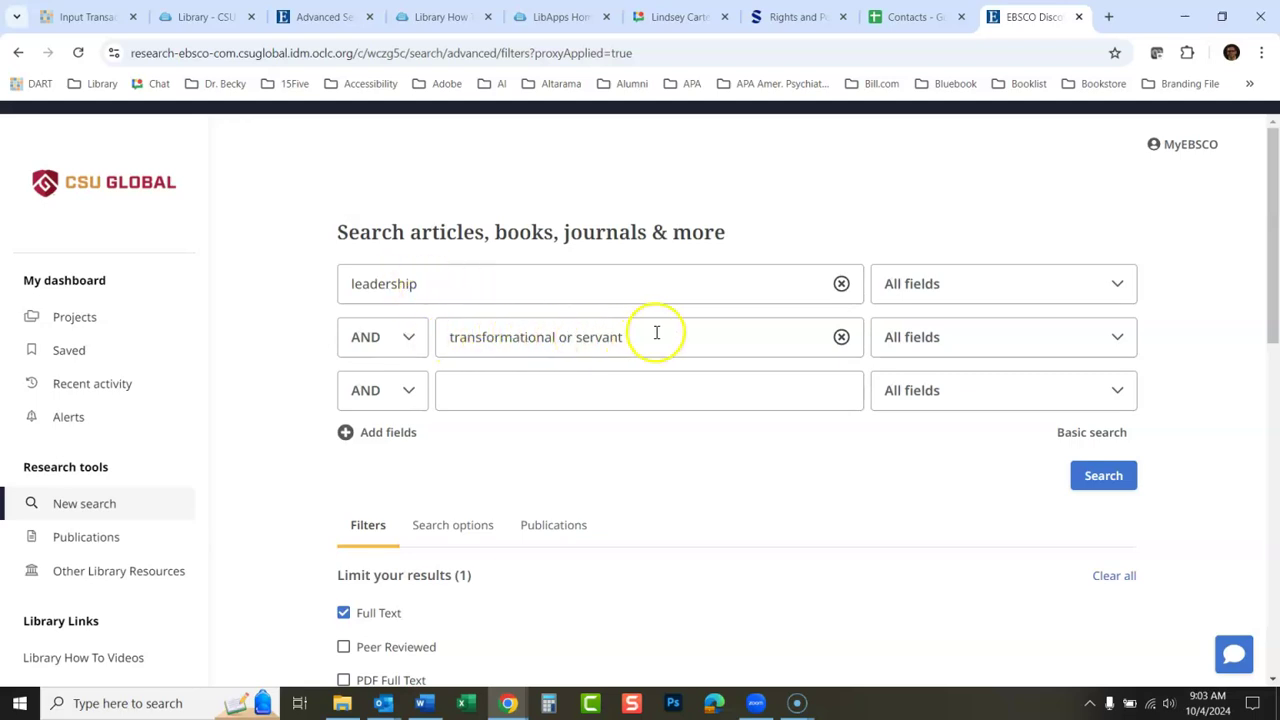
# Run the advanced search, then apply and remove the Peer Reviewed limit.
pyautogui.click(1106, 477)
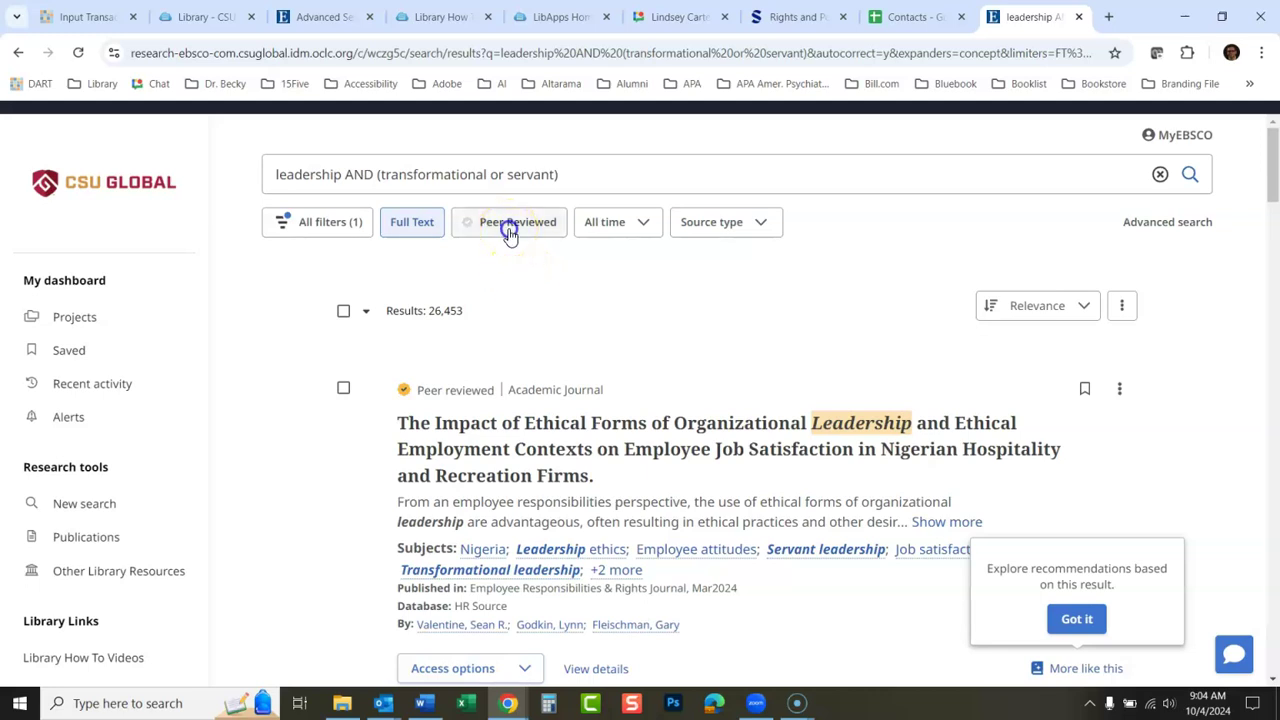
pyautogui.click(510, 230)
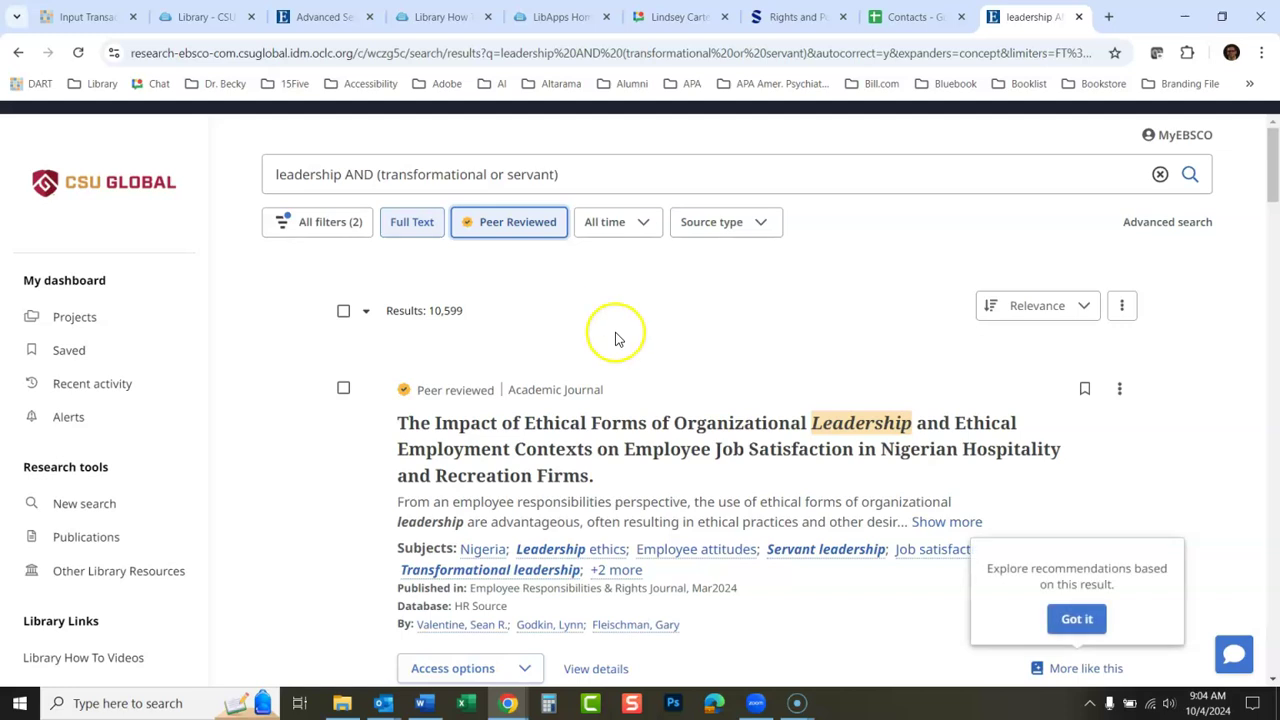
pyautogui.click(1077, 618)
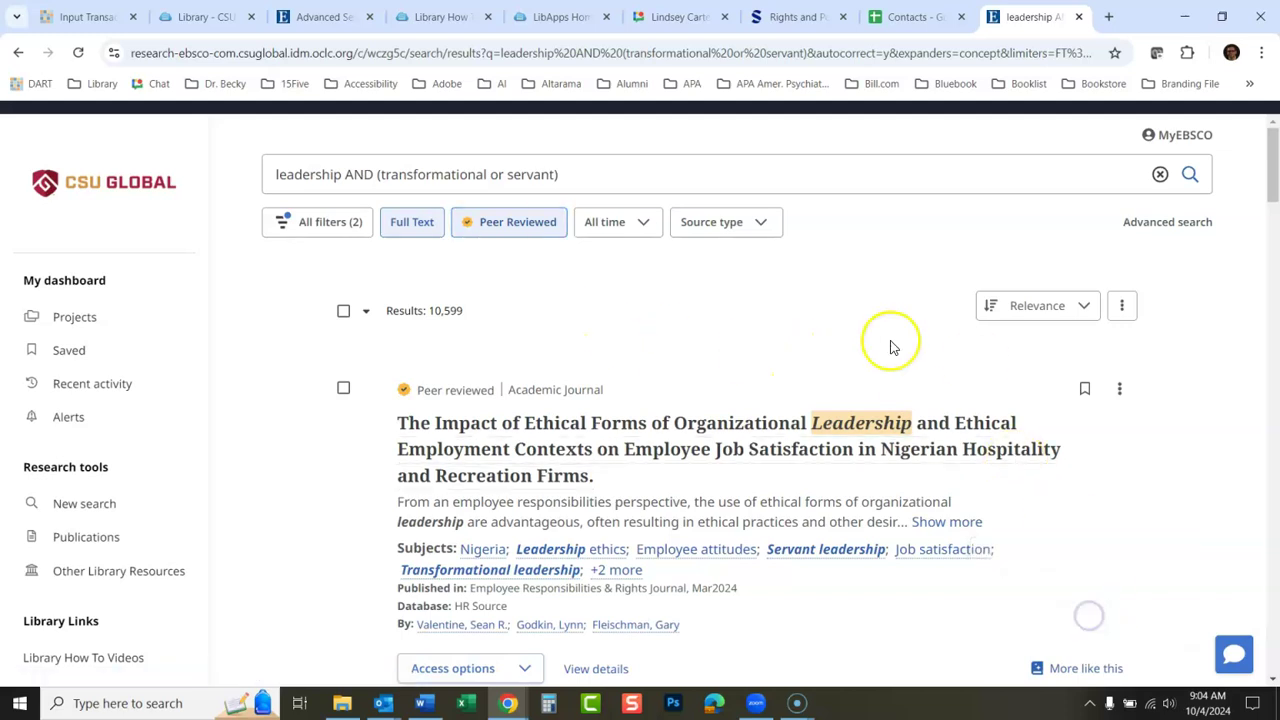
pyautogui.click(526, 226)
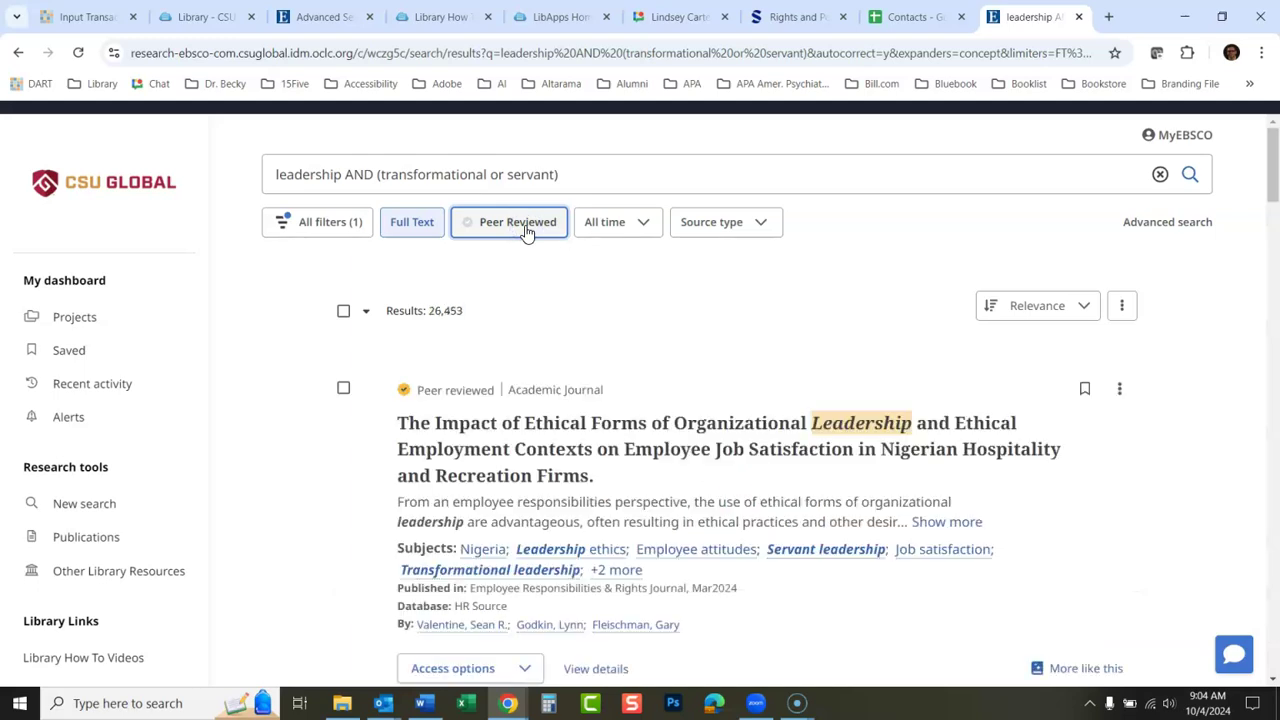
# Limit the publication date to the past 5 years, then restore it to All time.
pyautogui.click(641, 234)
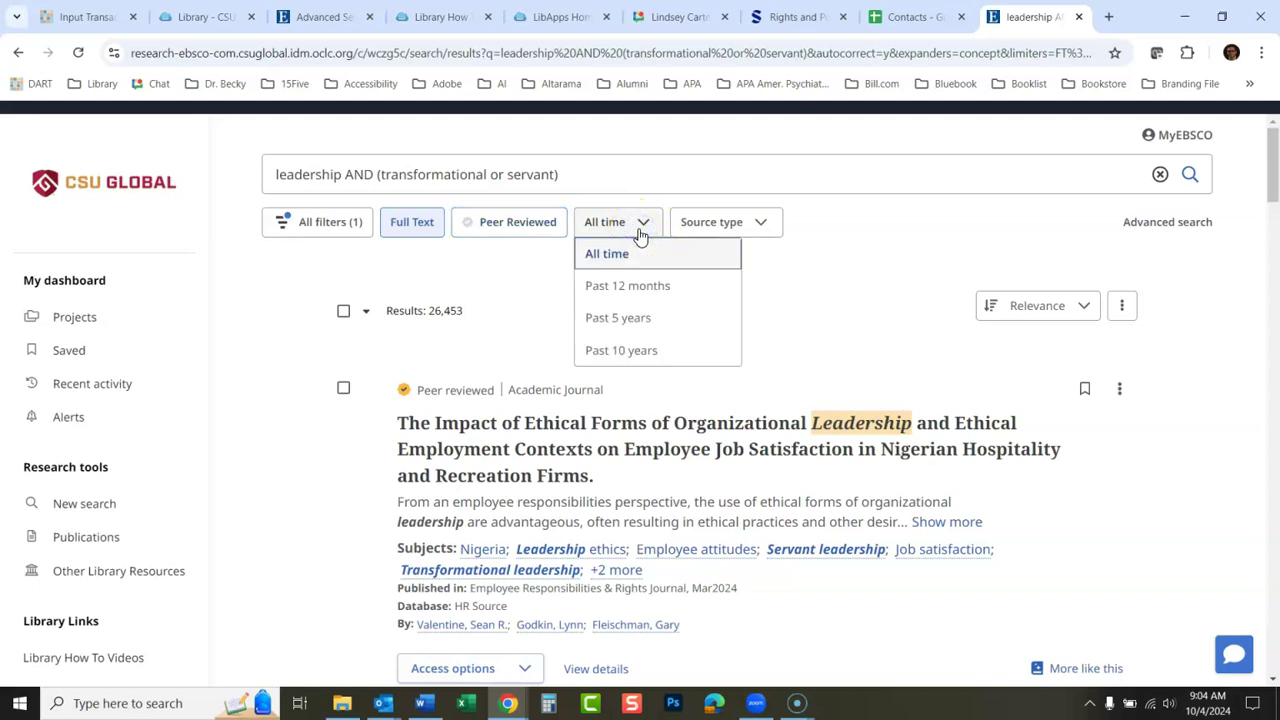
pyautogui.click(634, 322)
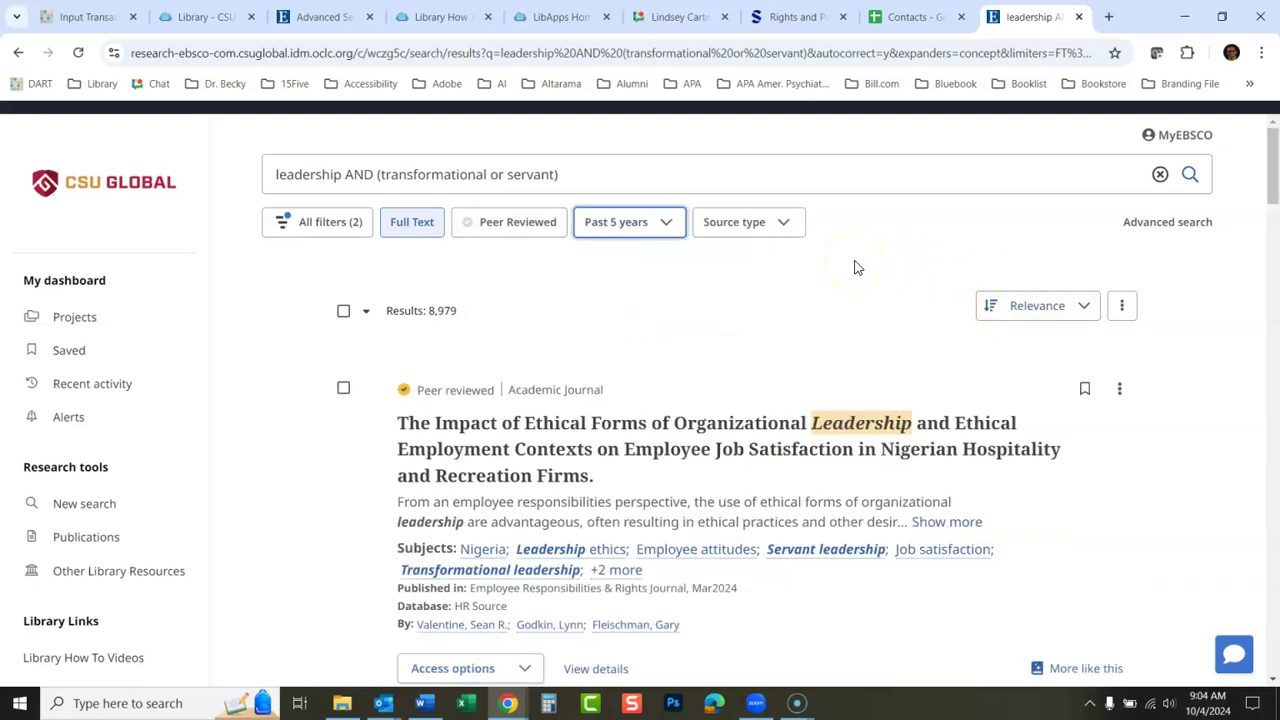
pyautogui.click(612, 228)
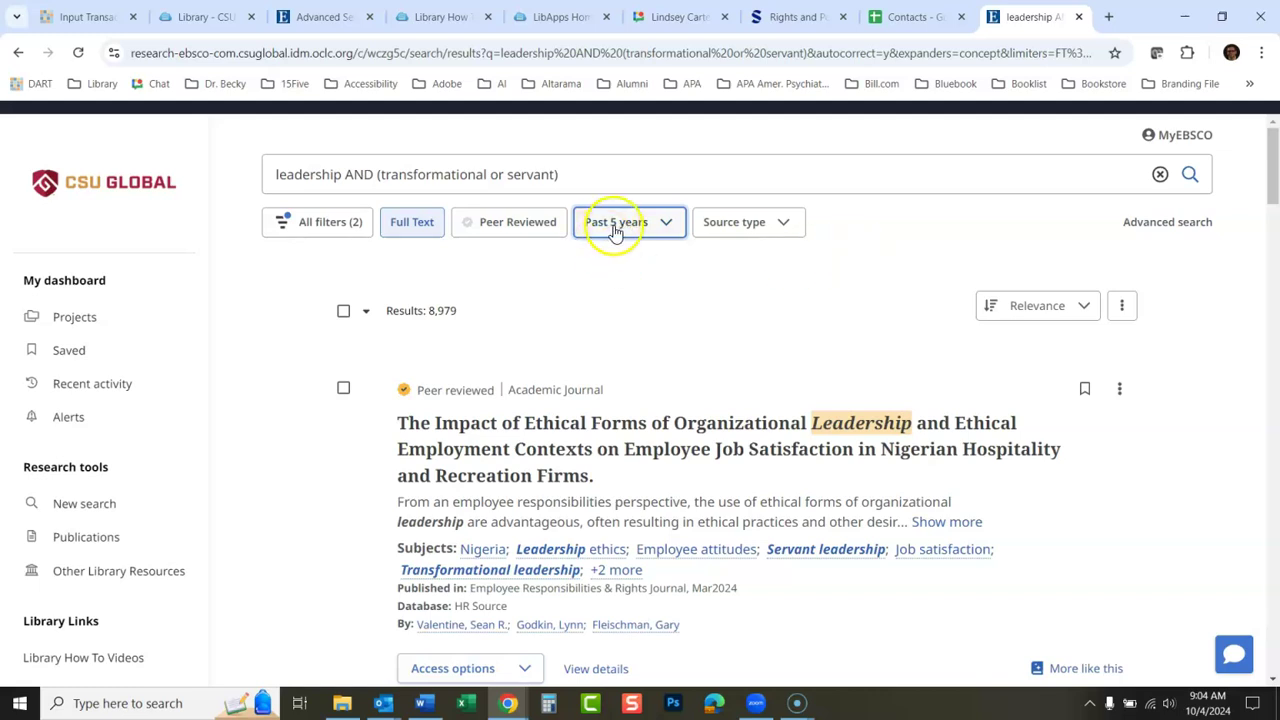
pyautogui.click(622, 251)
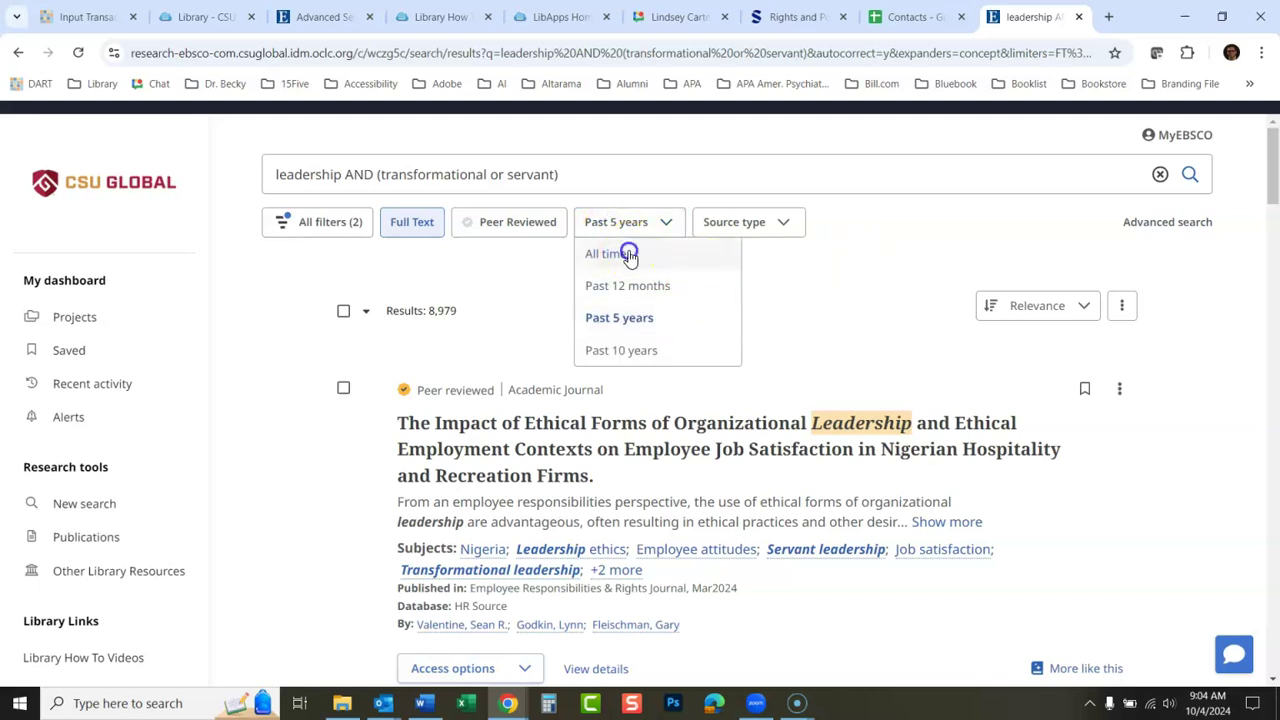
pyautogui.click(779, 289)
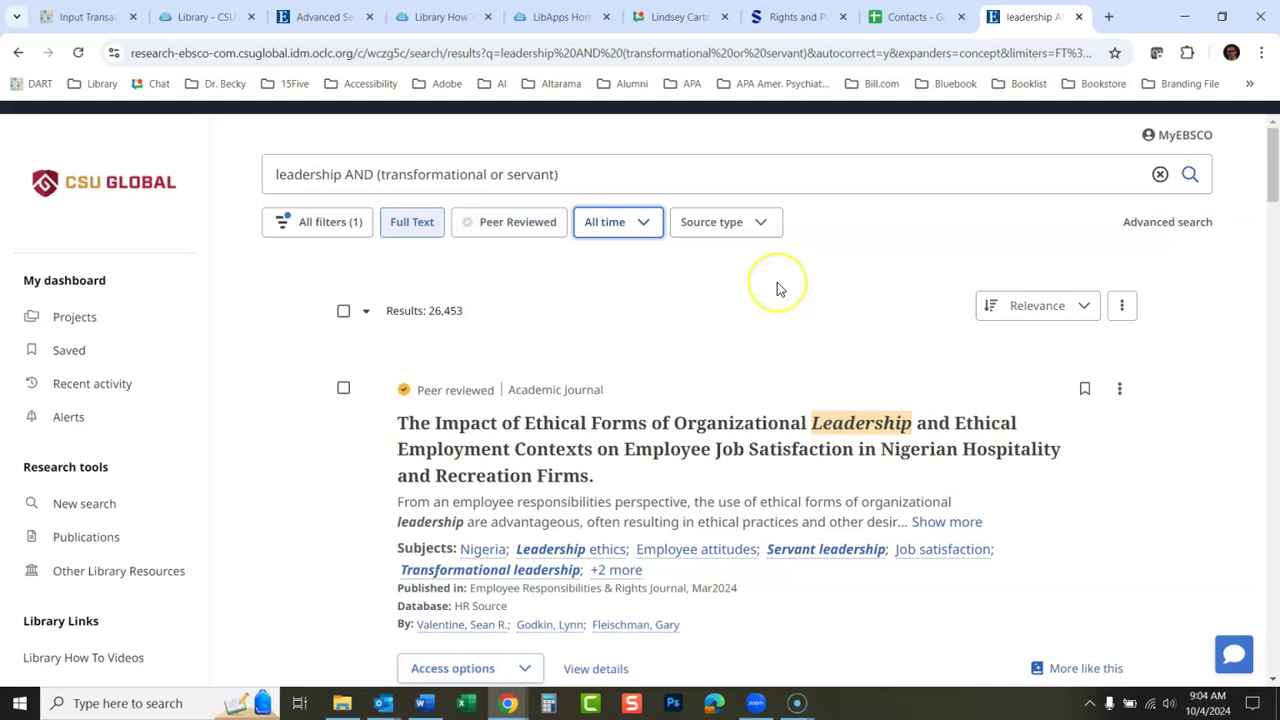
pyautogui.click(765, 228)
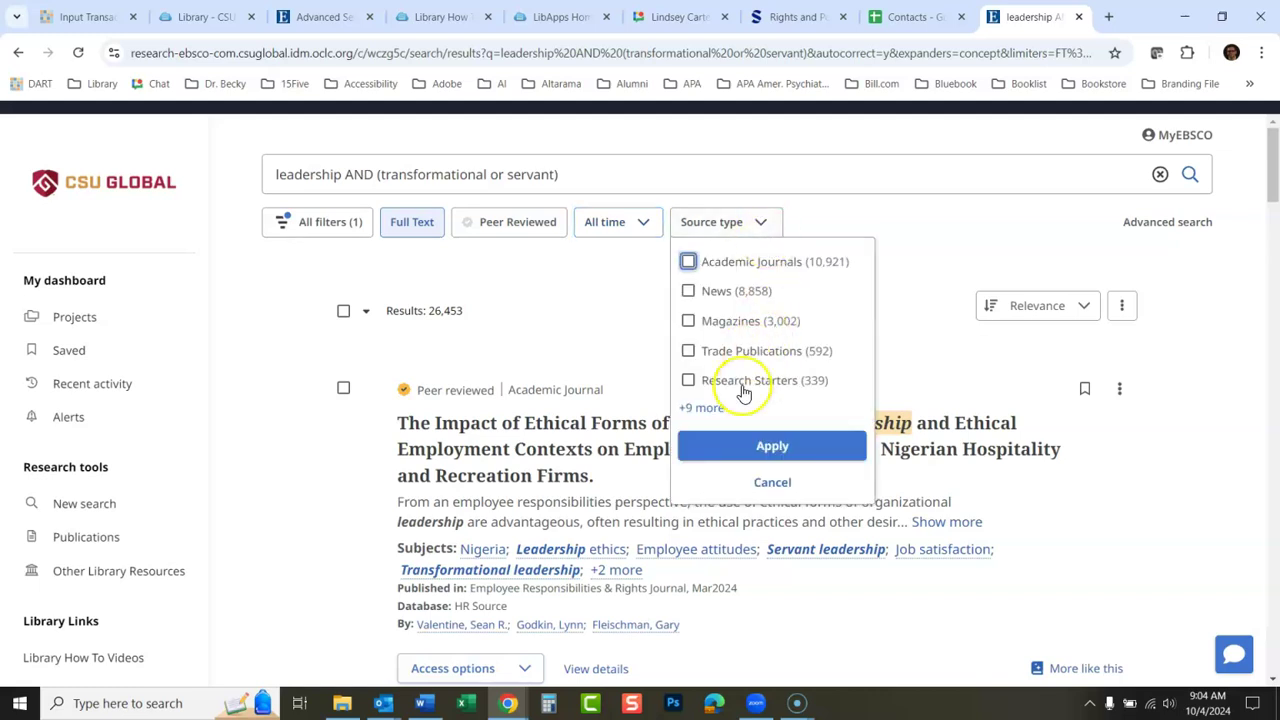
pyautogui.click(706, 409)
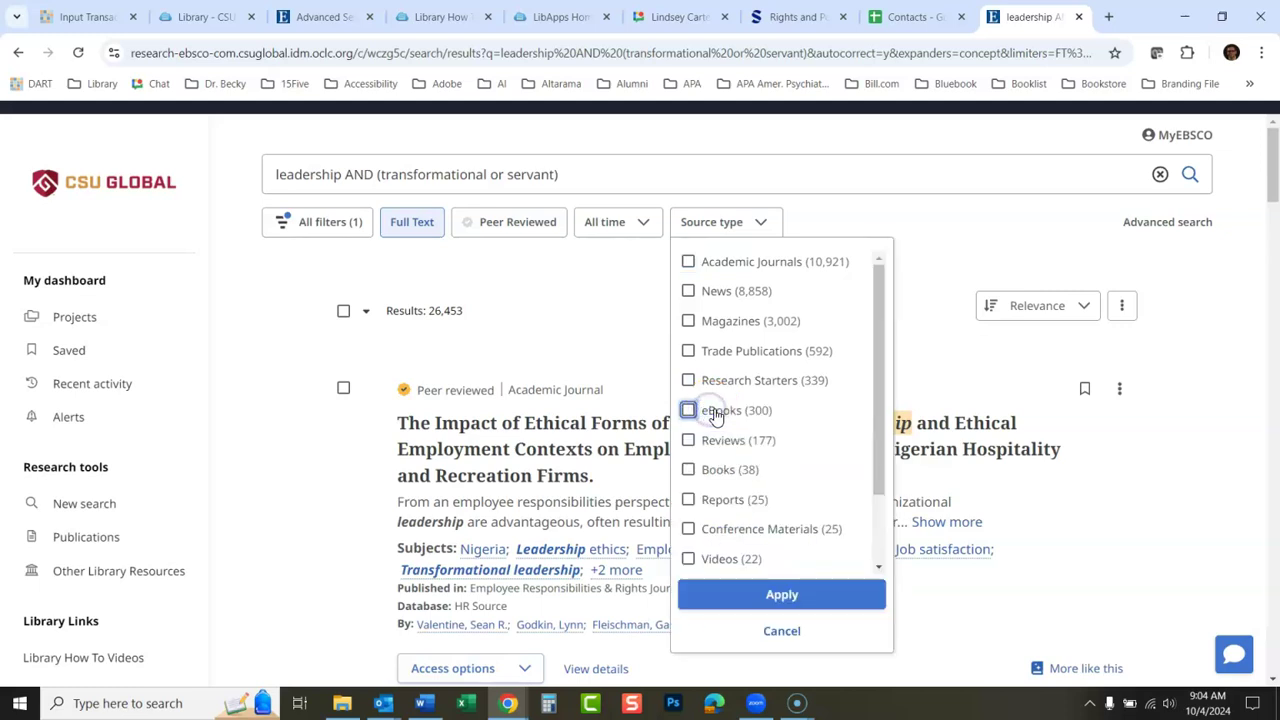
pyautogui.moveTo(876, 398)
pyautogui.mouseDown()
pyautogui.moveTo(872, 482)
pyautogui.moveTo(879, 380)
pyautogui.mouseUp()
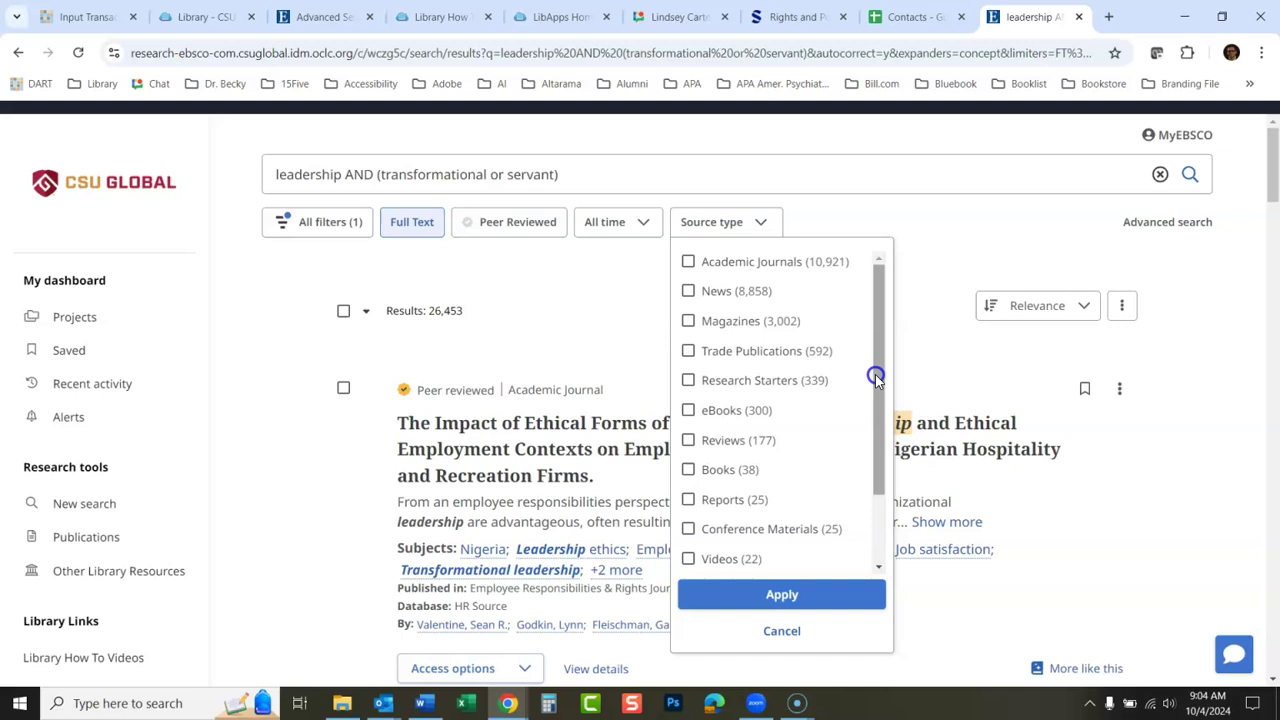
pyautogui.click(688, 410)
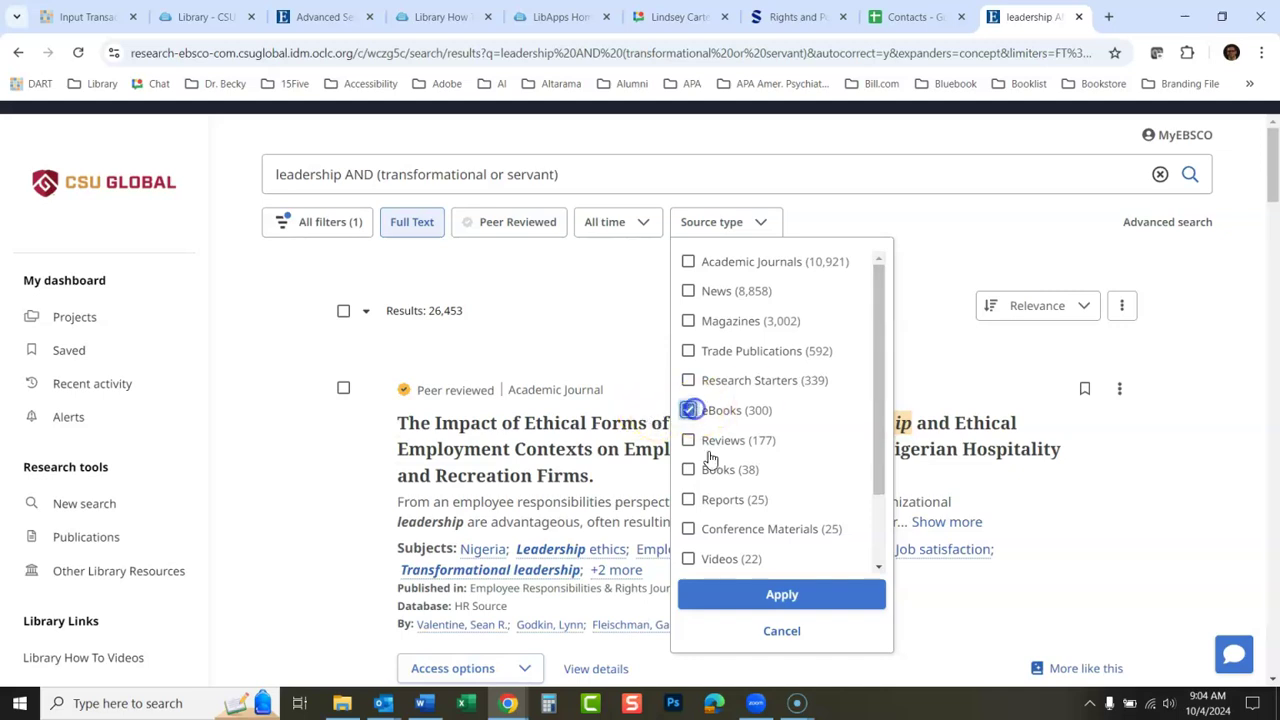
pyautogui.click(766, 596)
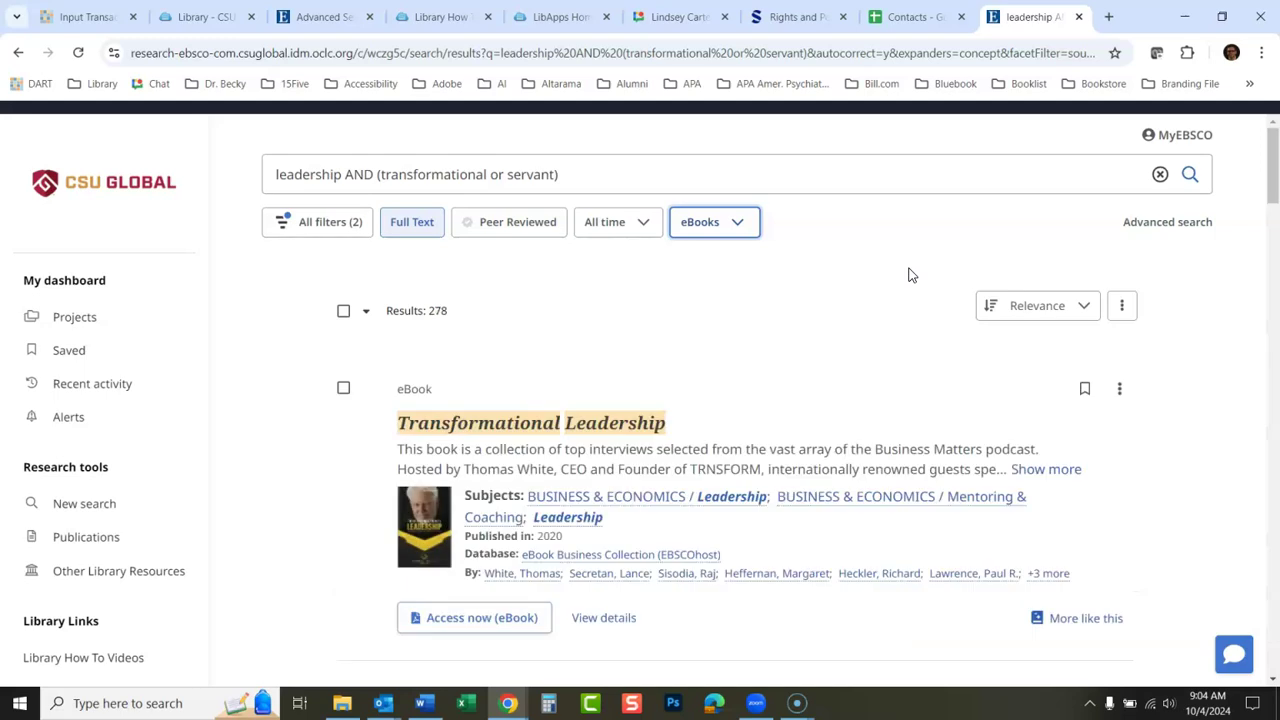
pyautogui.click(745, 226)
pyautogui.click(745, 306)
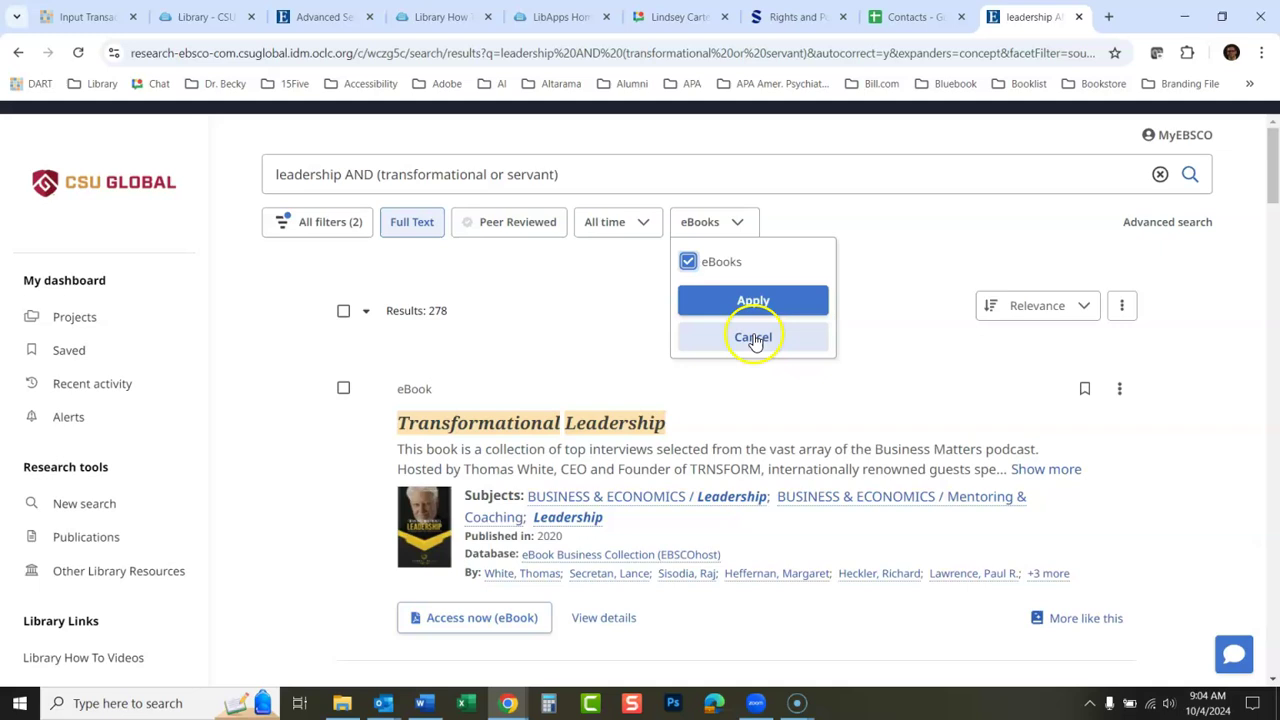
pyautogui.click(751, 337)
pyautogui.click(737, 222)
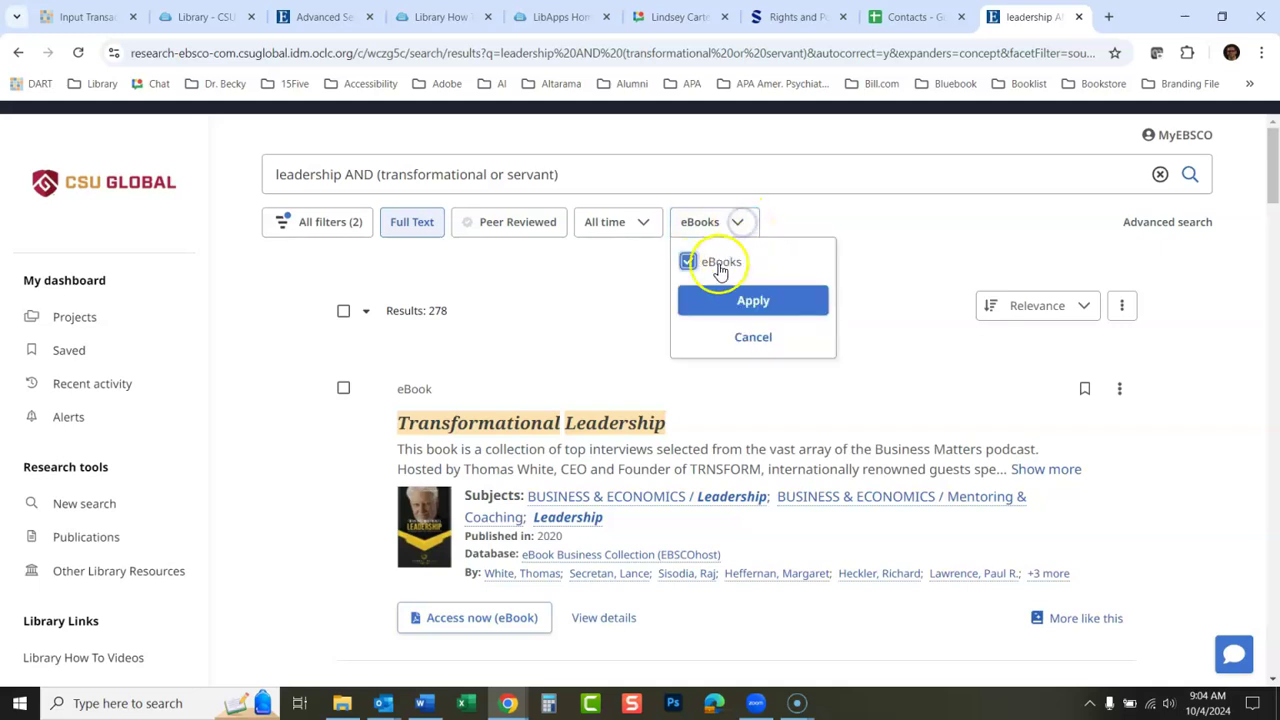
pyautogui.click(688, 262)
pyautogui.click(722, 300)
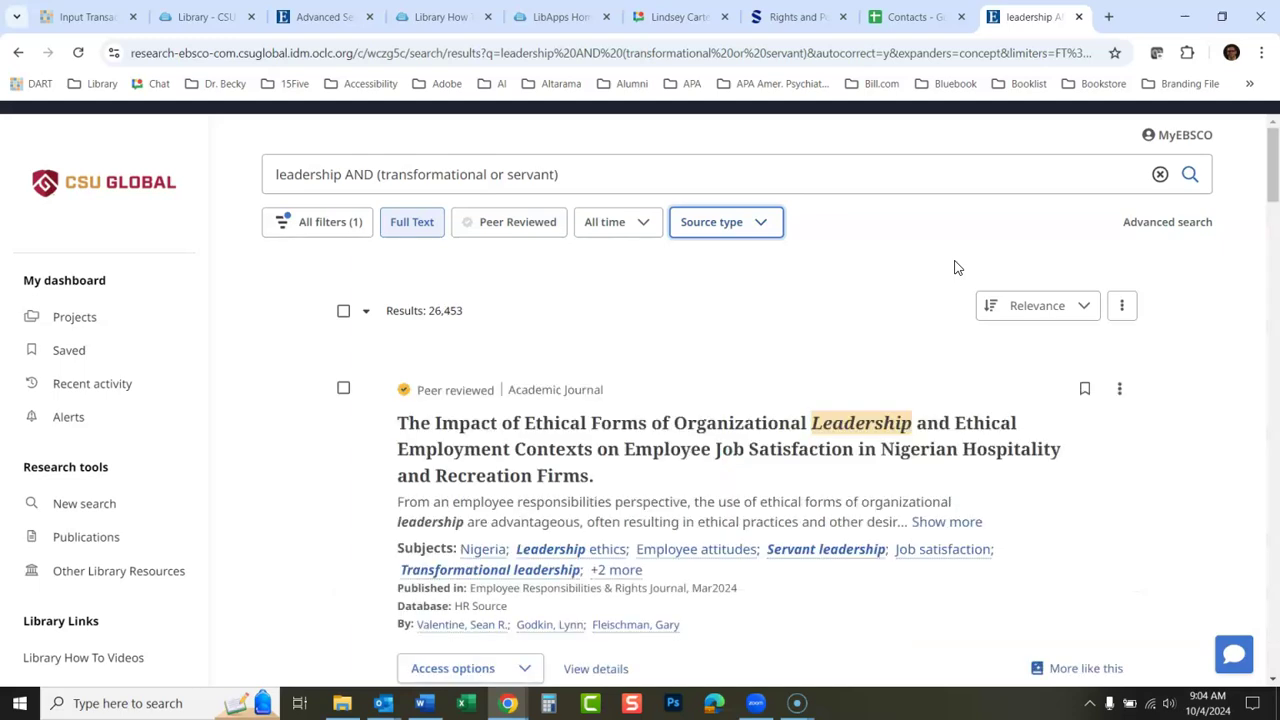
pyautogui.click(847, 302)
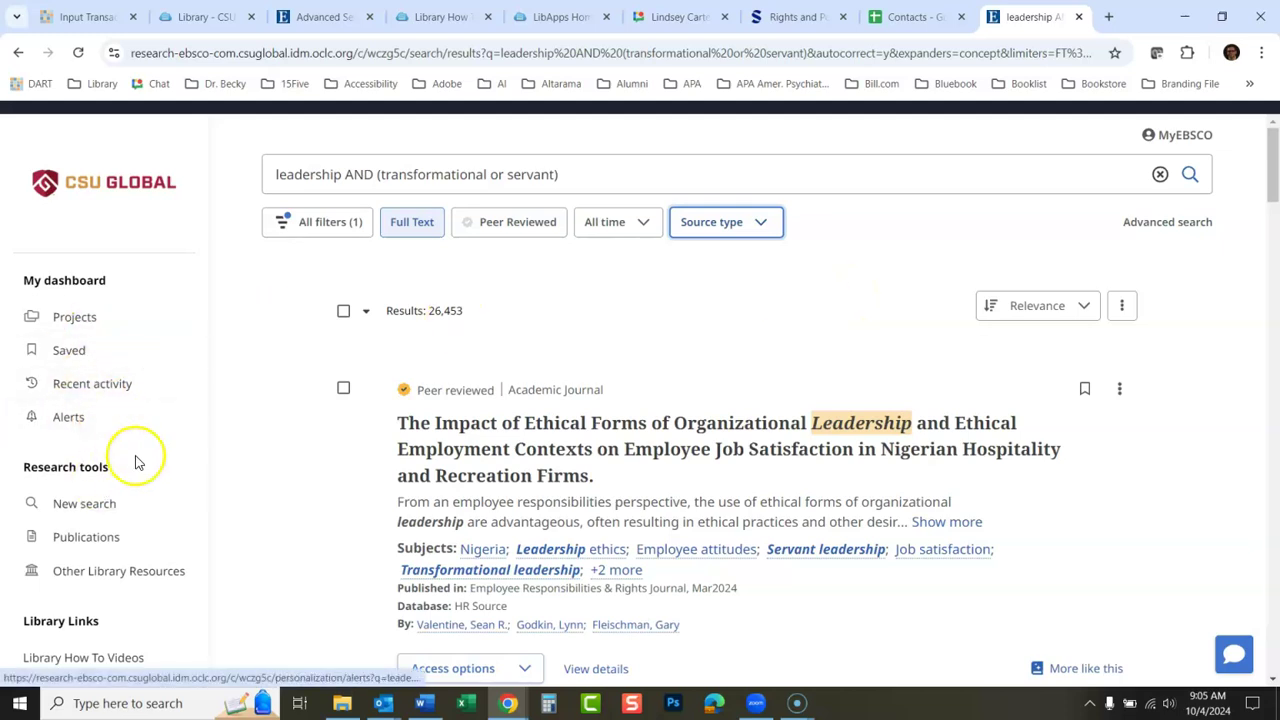
pyautogui.click(330, 226)
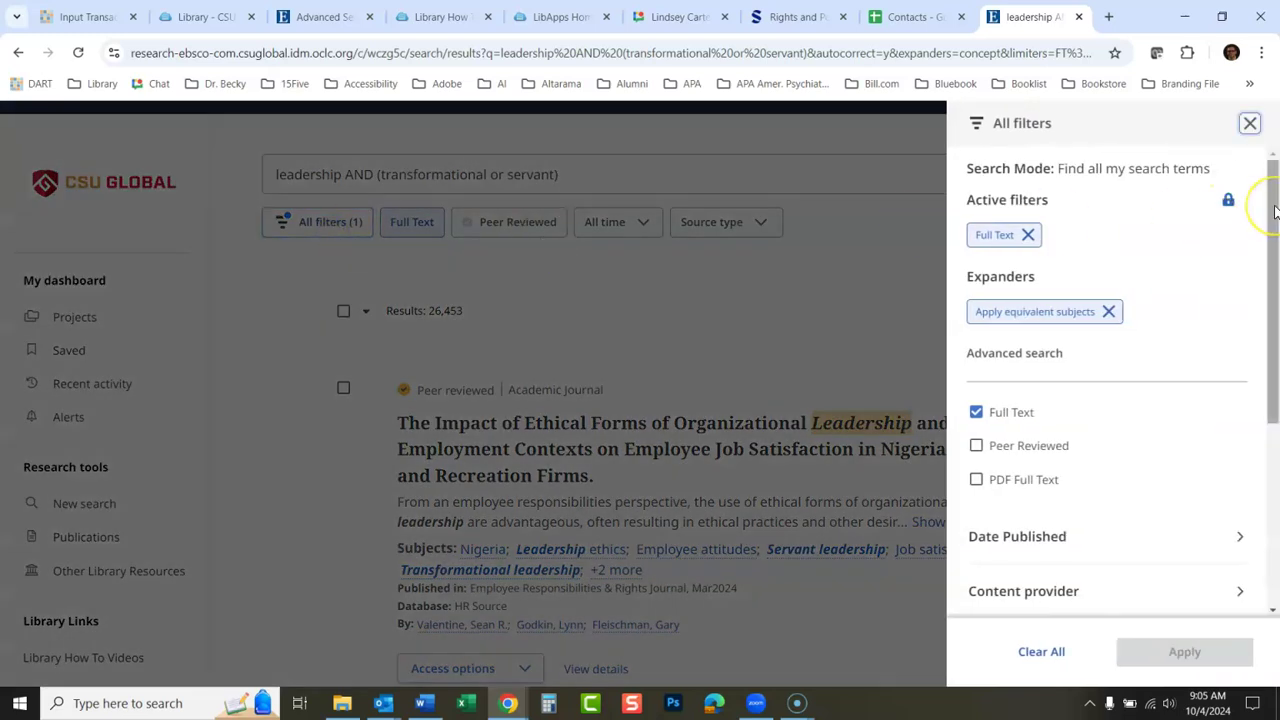
pyautogui.moveTo(1274, 210); pyautogui.dragTo(1272, 338)
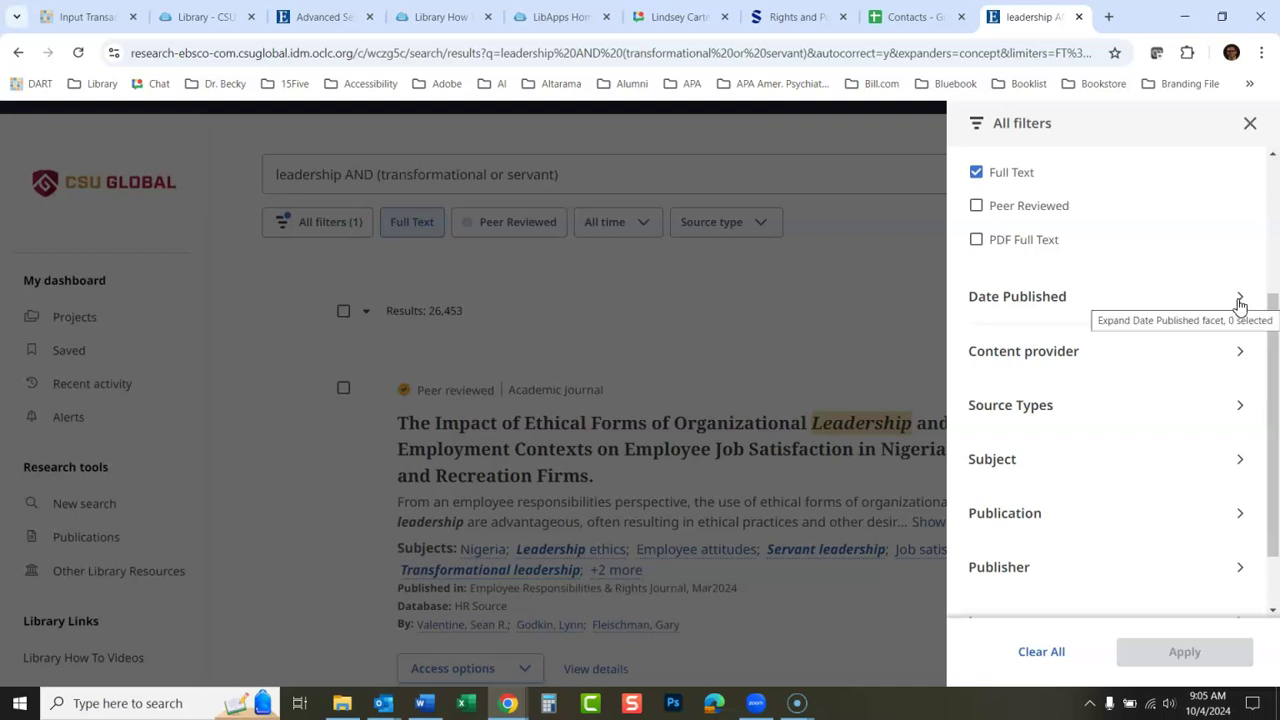
pyautogui.click(1238, 302)
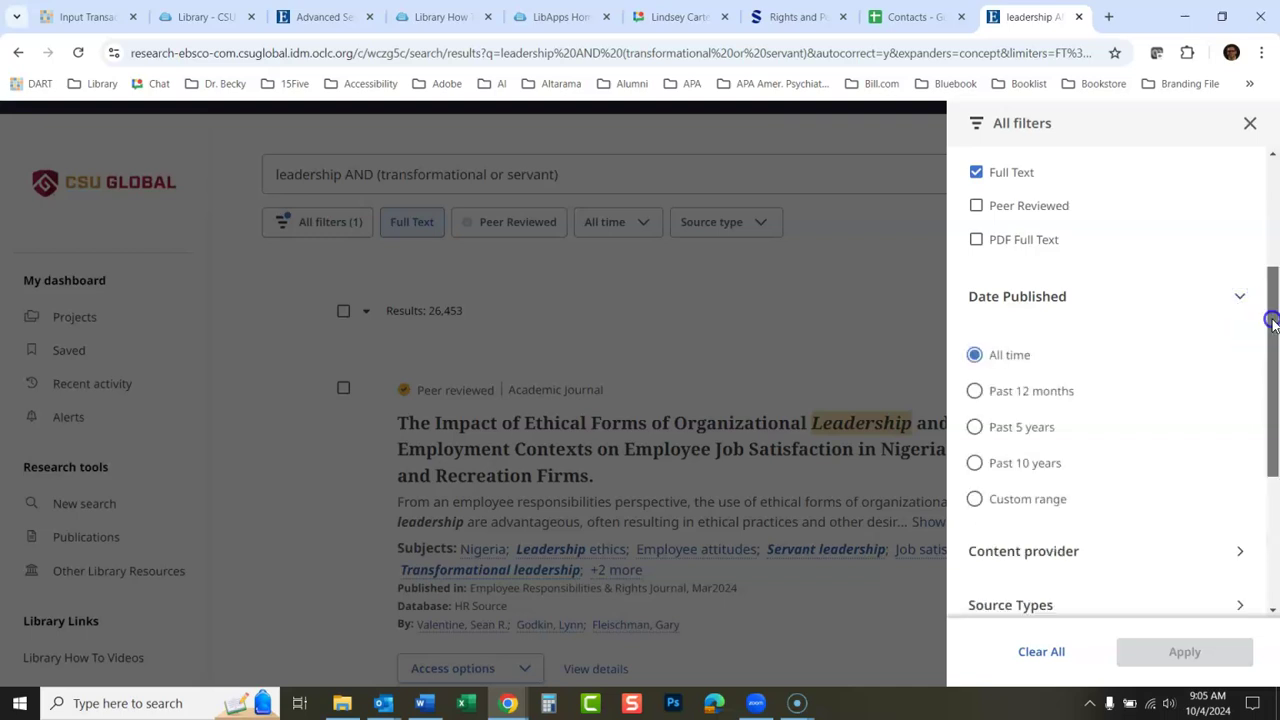
pyautogui.moveTo(1271, 320); pyautogui.dragTo(1276, 364)
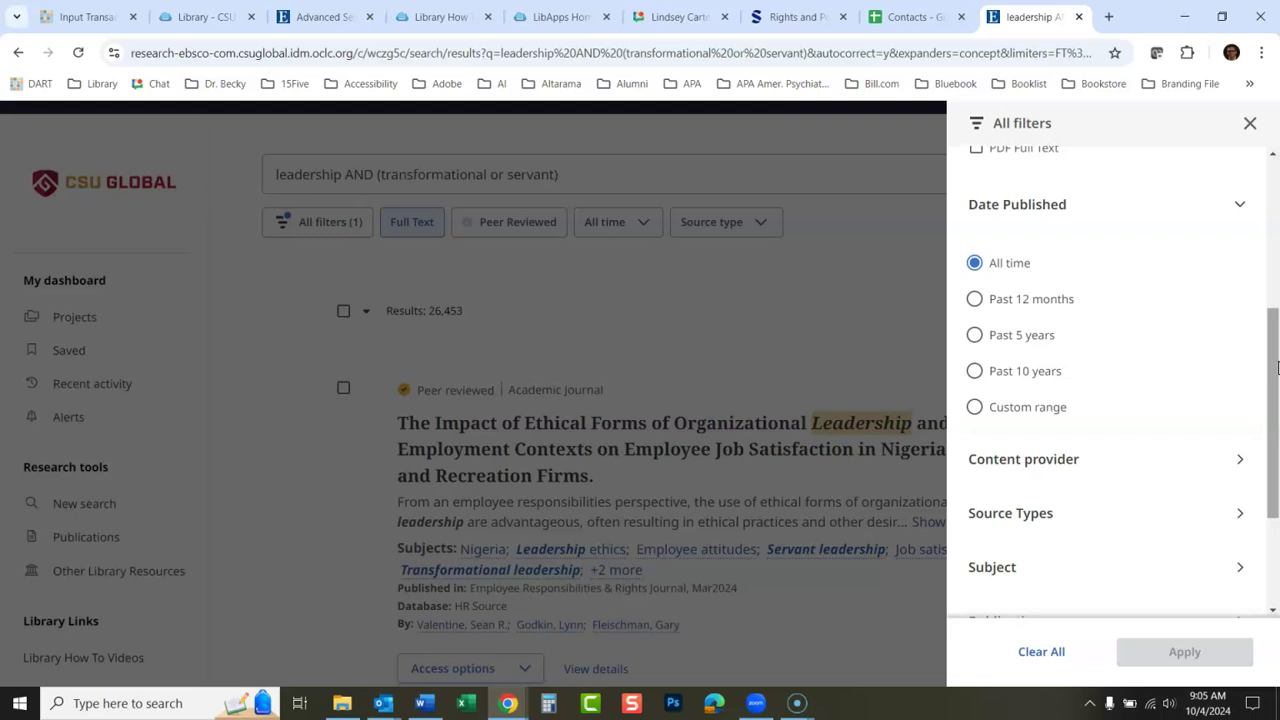
pyautogui.click(975, 407)
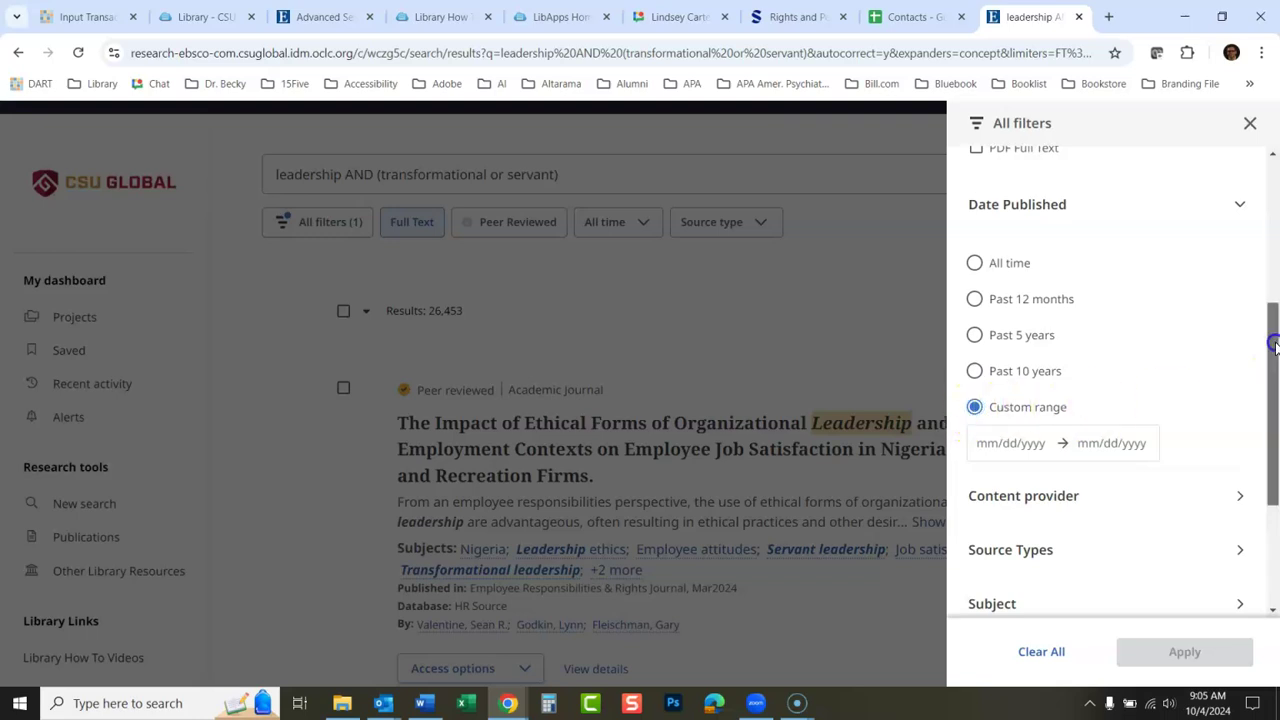
pyautogui.moveTo(1274, 349); pyautogui.dragTo(1276, 411)
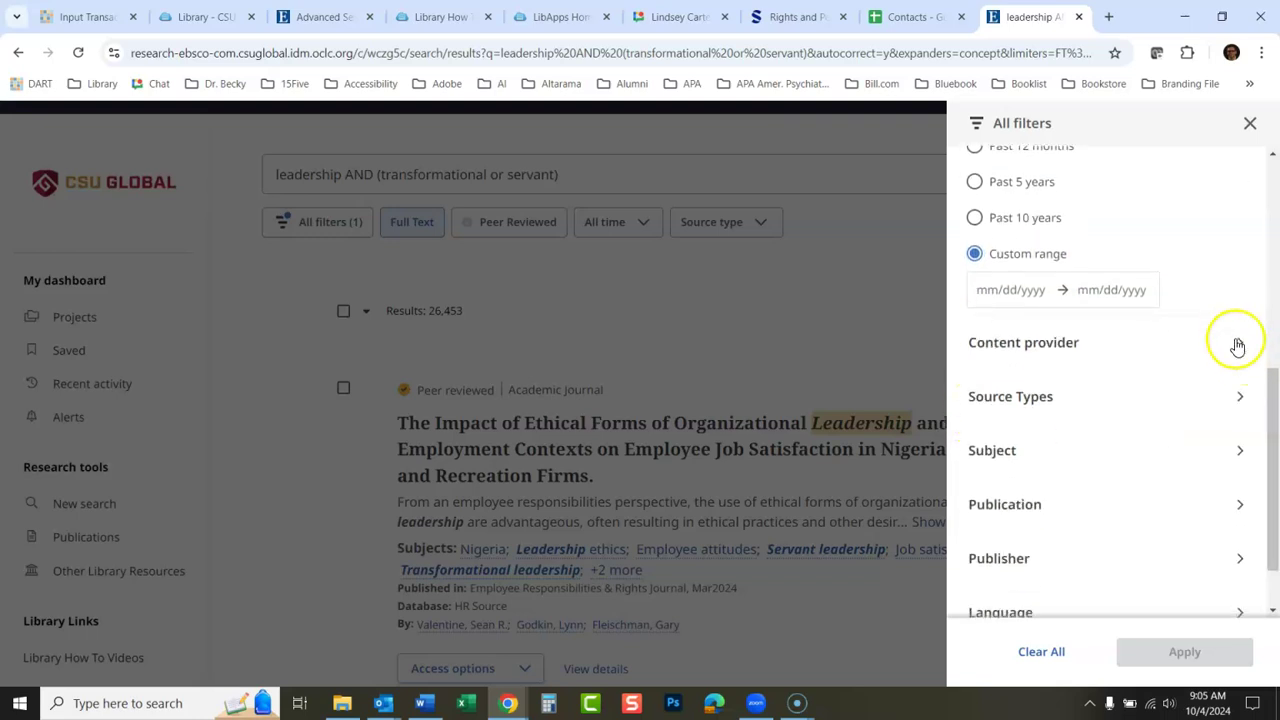
pyautogui.click(1237, 342)
pyautogui.moveTo(1274, 364); pyautogui.dragTo(1275, 422)
pyautogui.click(1240, 404)
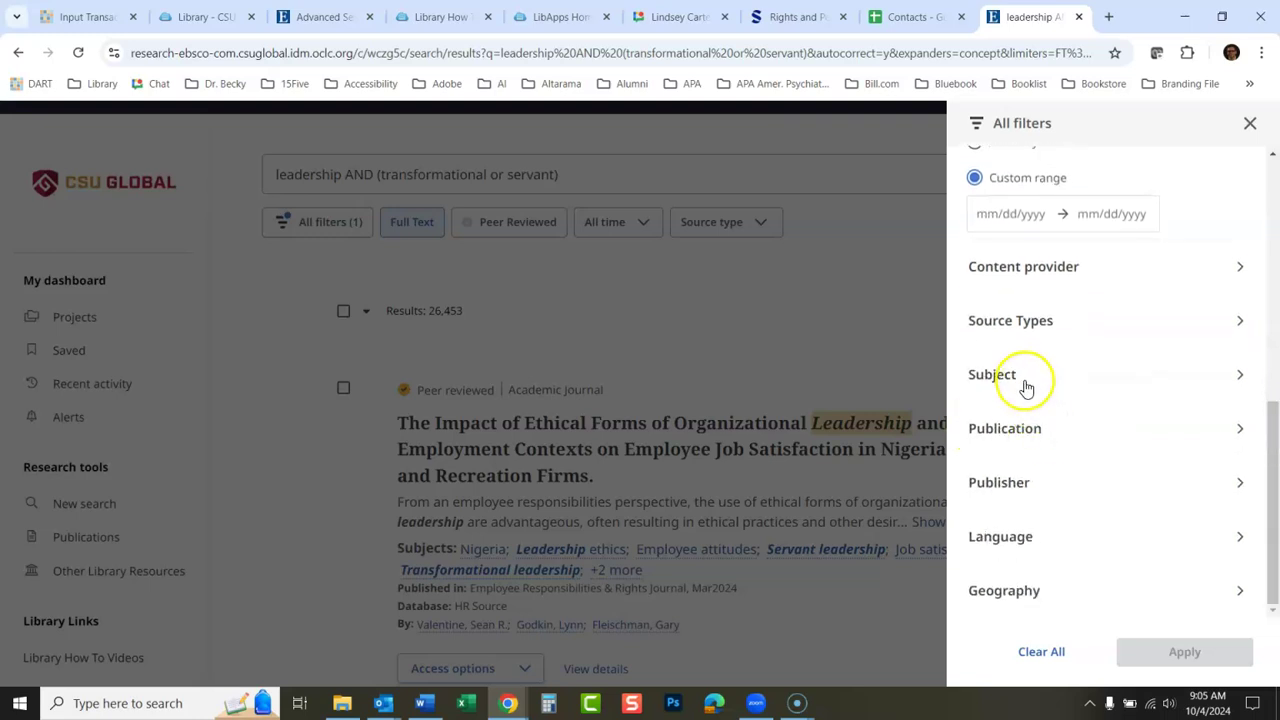
pyautogui.scroll(6, 1272, 405)
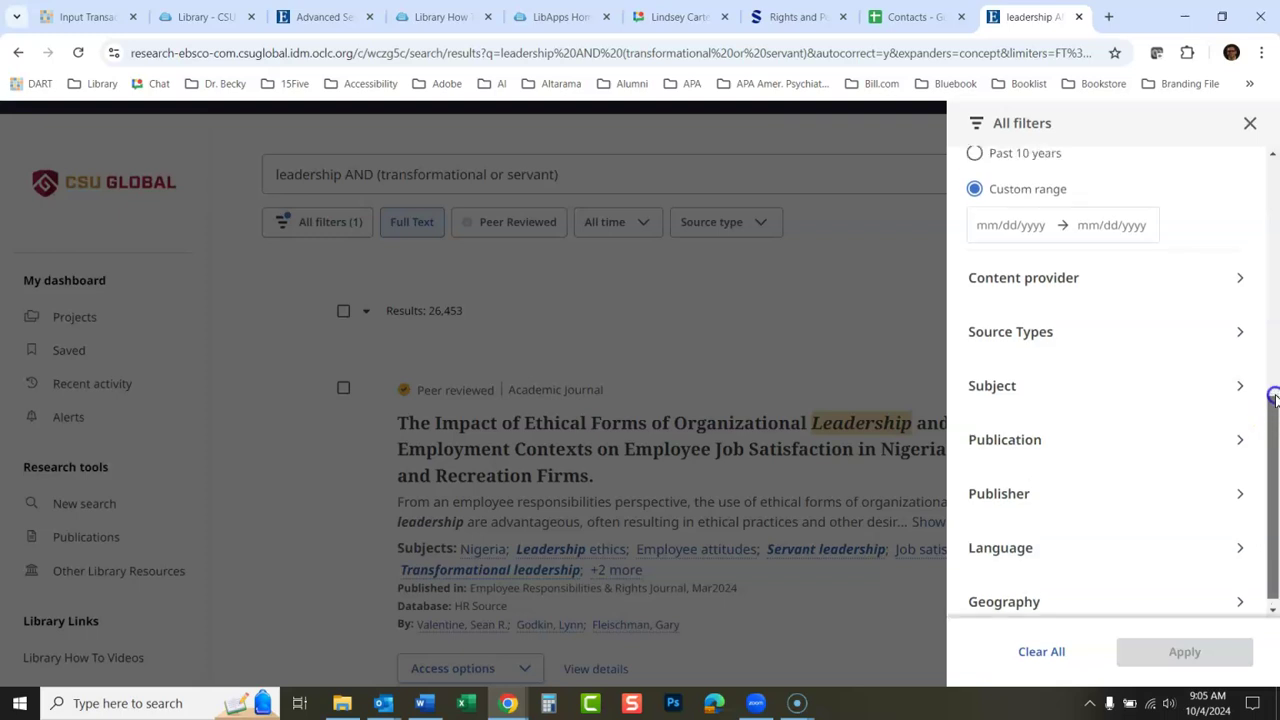
pyautogui.click(1251, 122)
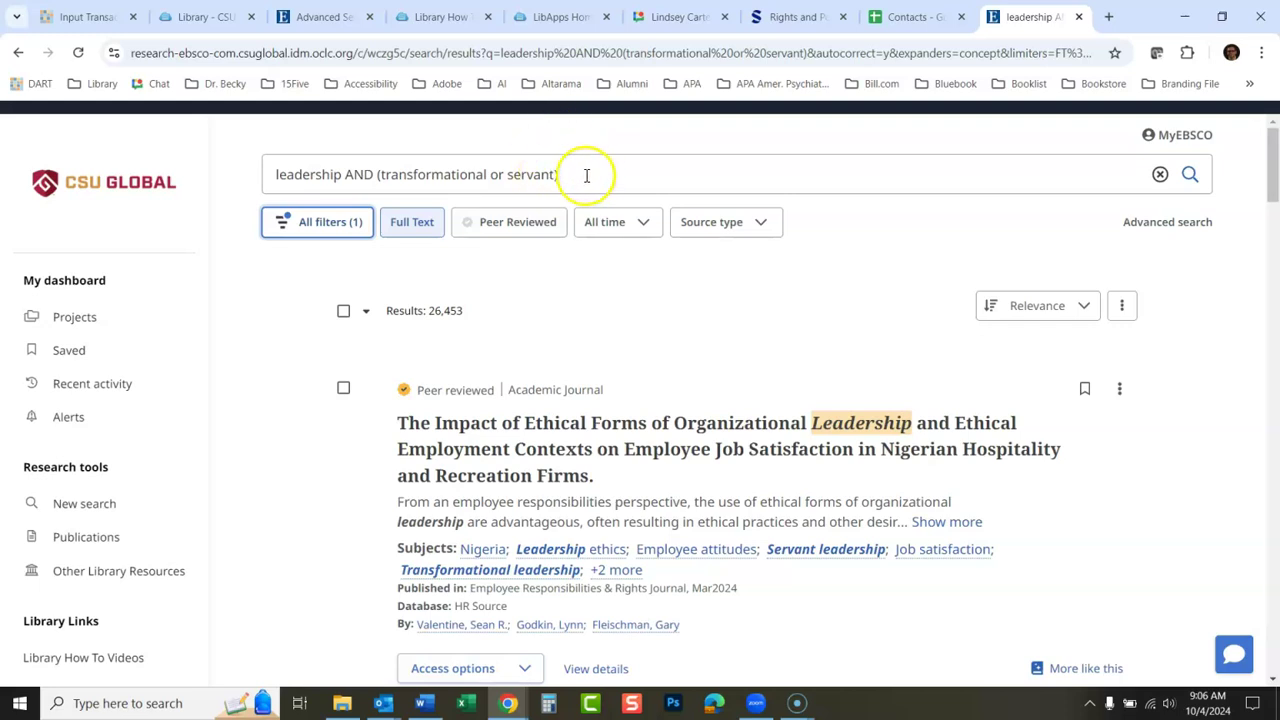
# Restrict 'leadership' to the Title - TI field and rerun the search, getting 11,883 results.
pyautogui.click(1150, 228)
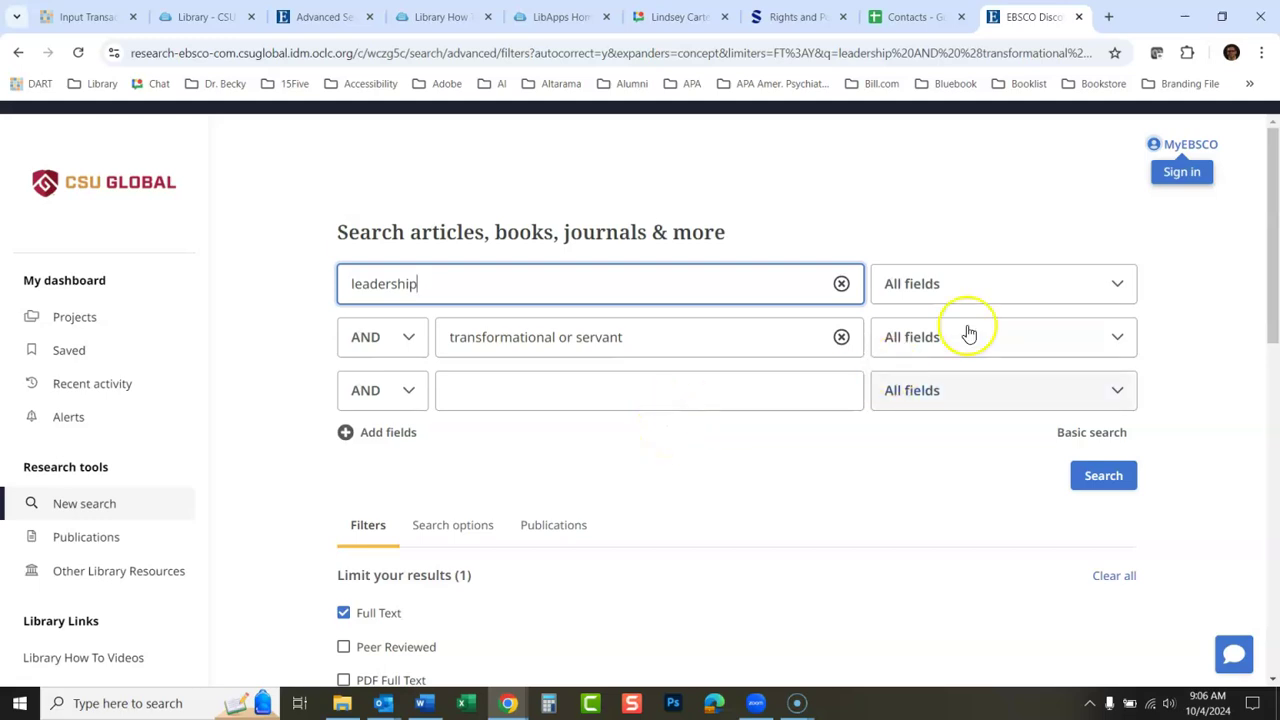
pyautogui.click(1112, 286)
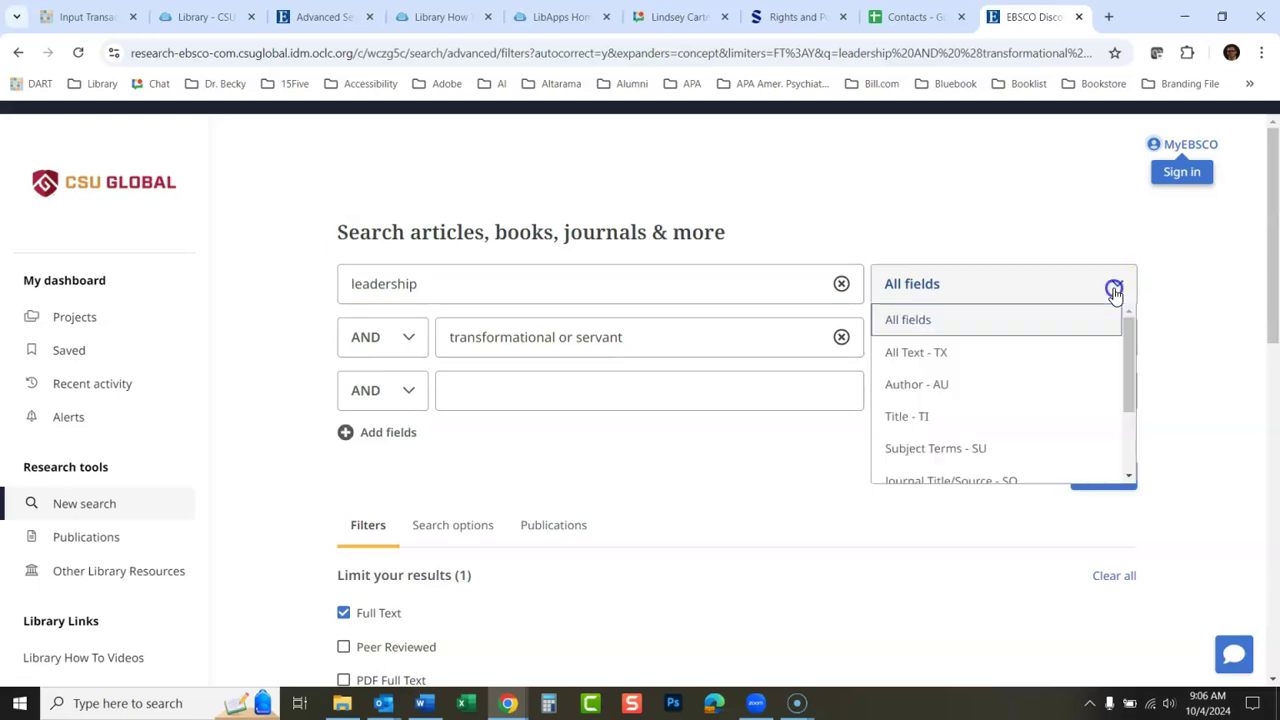
pyautogui.click(908, 417)
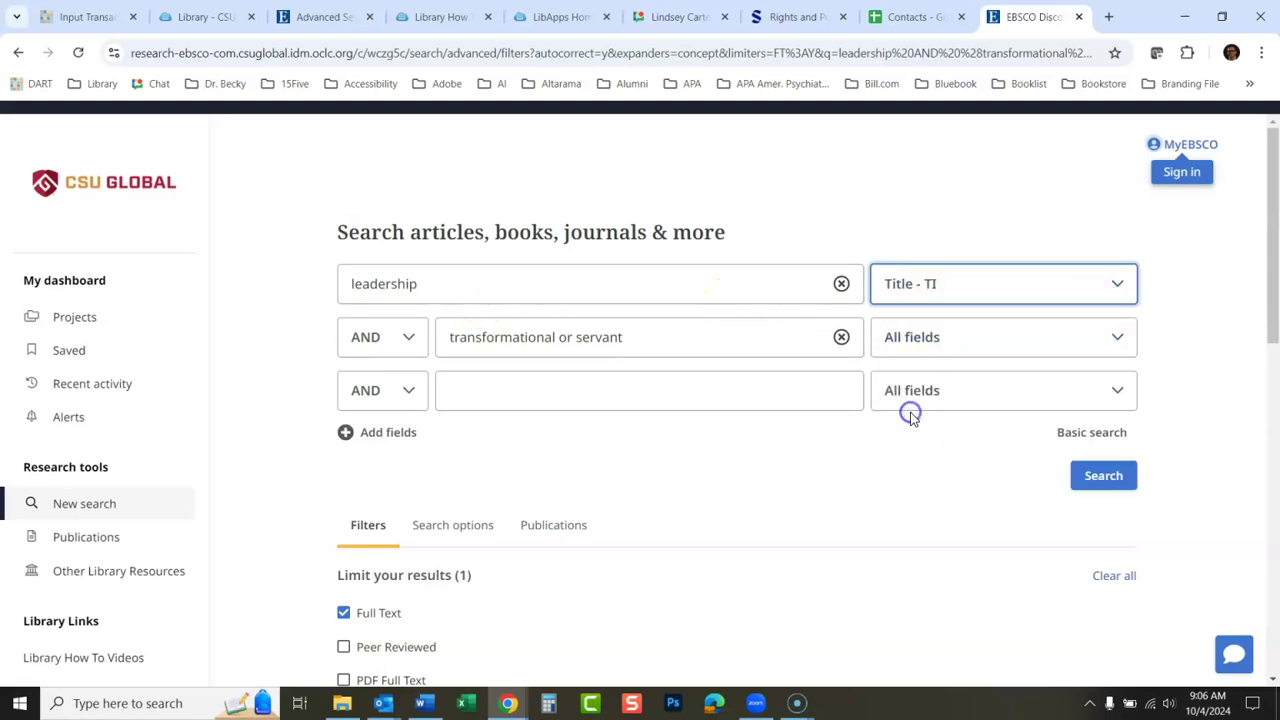
pyautogui.click(1102, 480)
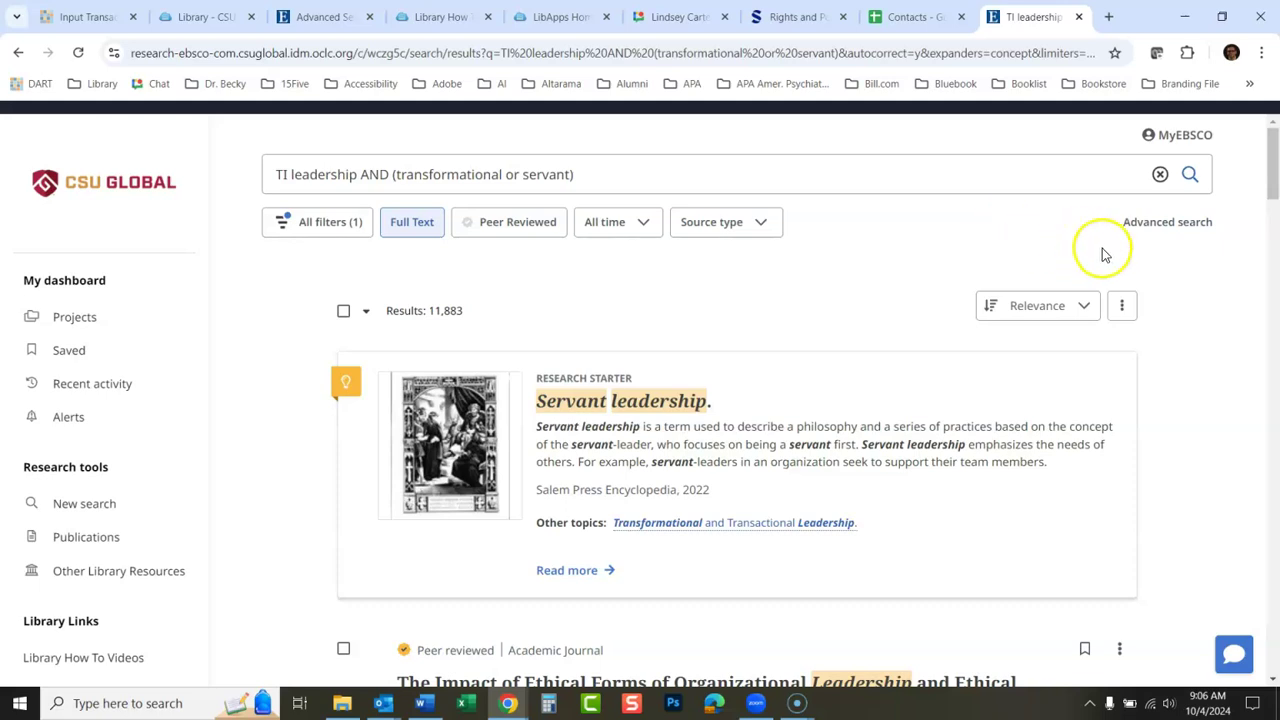
pyautogui.click(1152, 231)
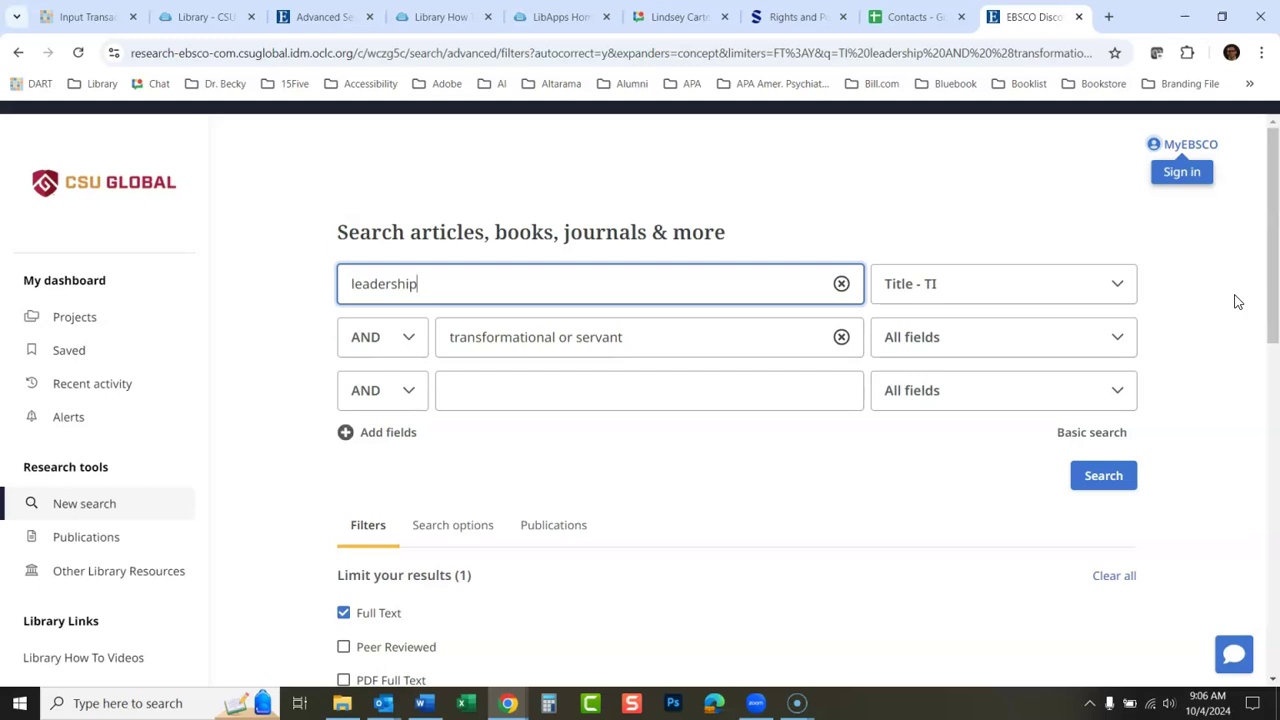
pyautogui.click(1100, 478)
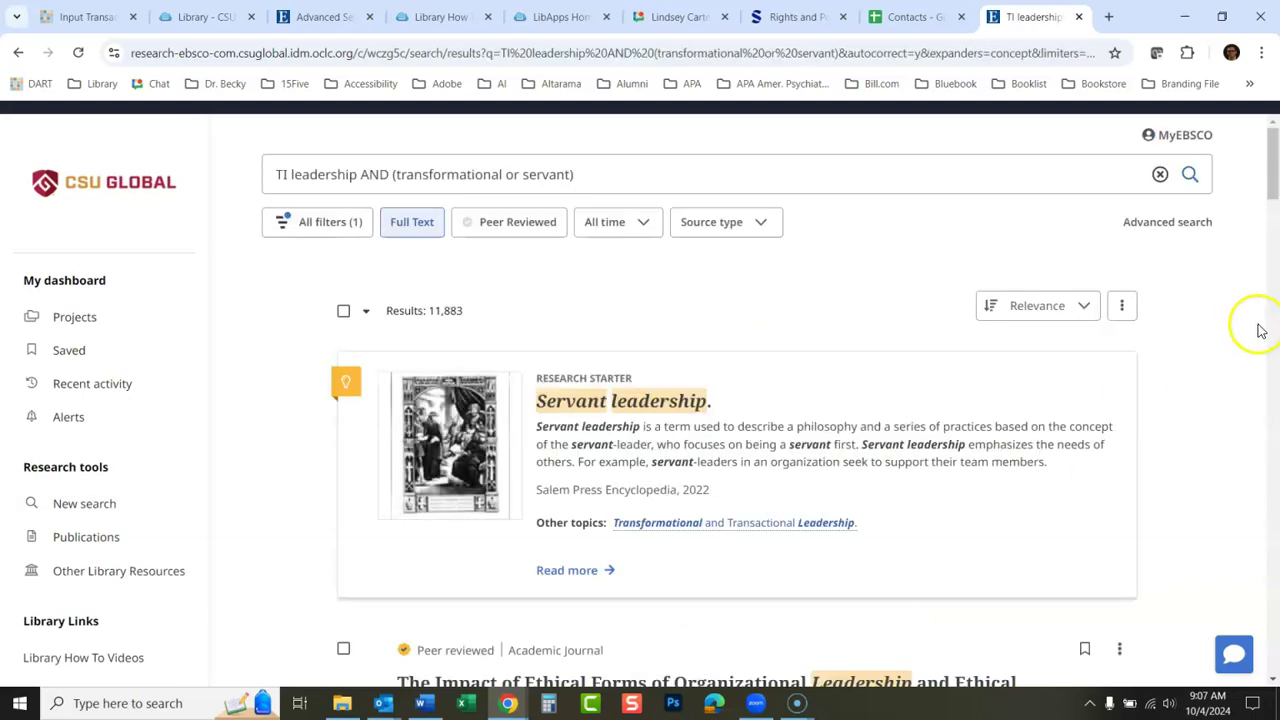
pyautogui.moveTo(1274, 178); pyautogui.dragTo(1274, 178)
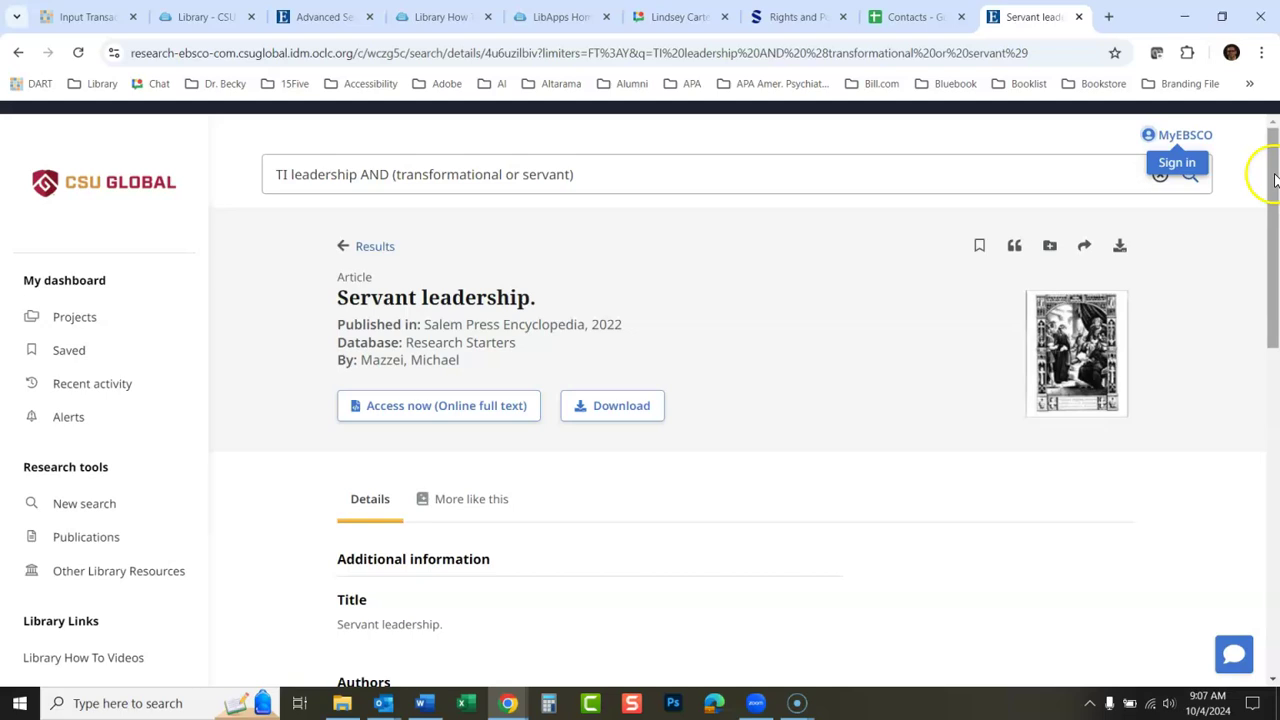
pyautogui.moveTo(1272, 168)
pyautogui.mouseDown()
pyautogui.moveTo(1268, 510)
pyautogui.moveTo(1263, 168)
pyautogui.mouseUp()
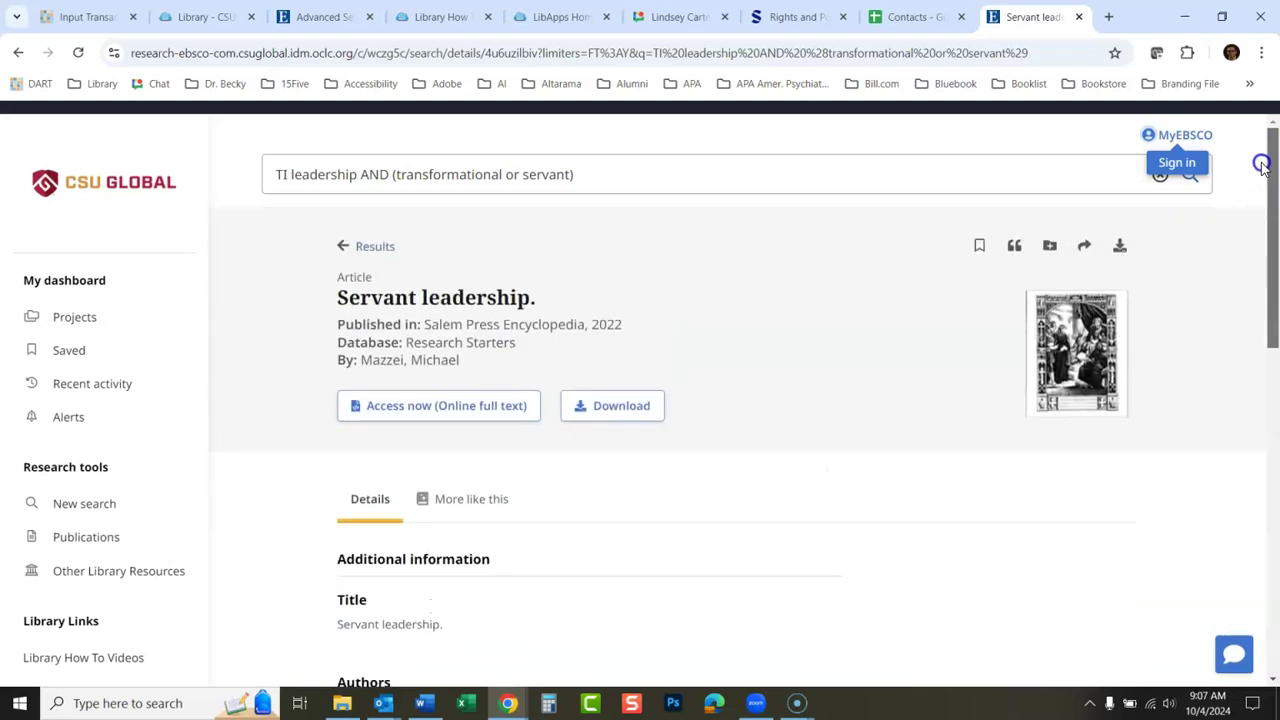
pyautogui.click(417, 421)
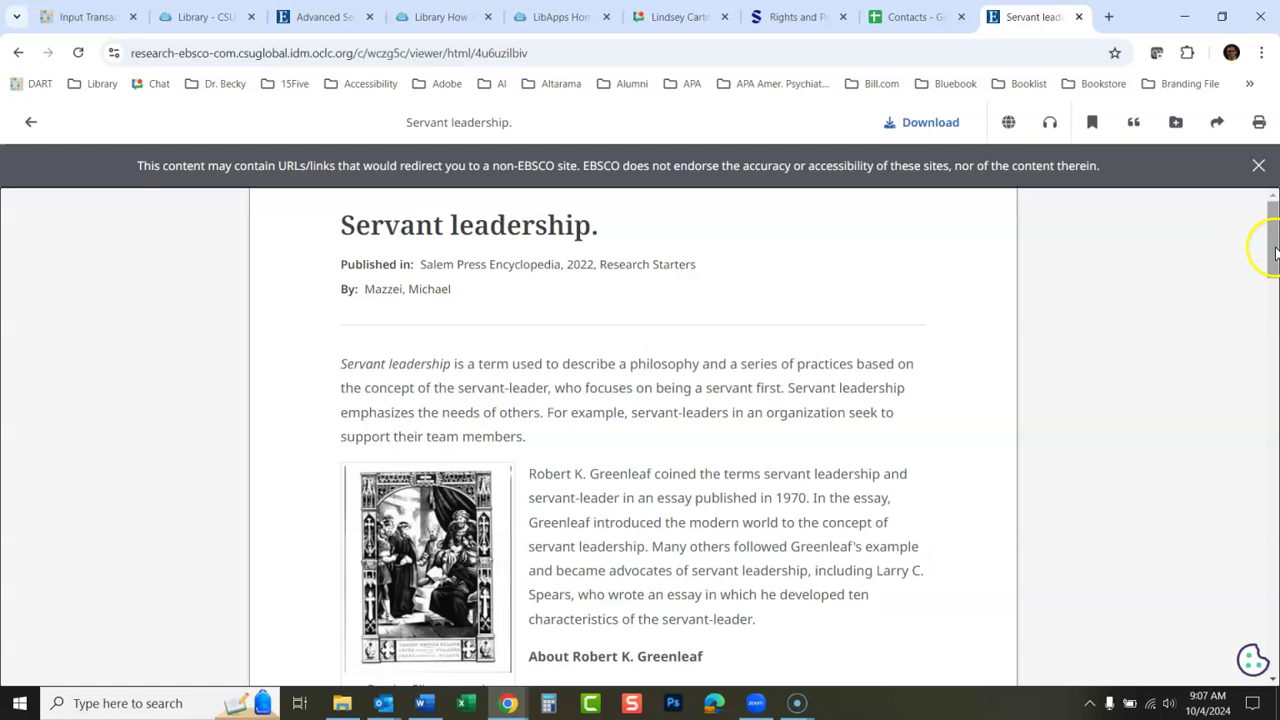
pyautogui.moveTo(1271, 250); pyautogui.dragTo(1262, 220)
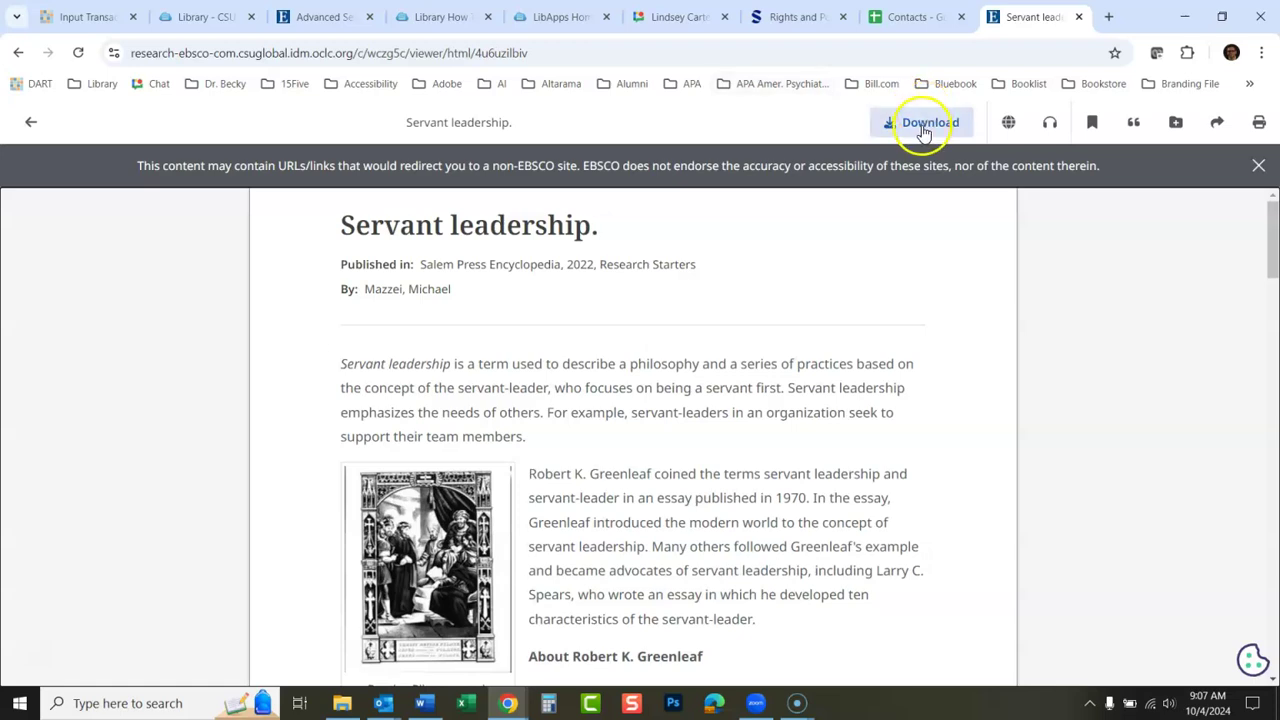
pyautogui.click(31, 122)
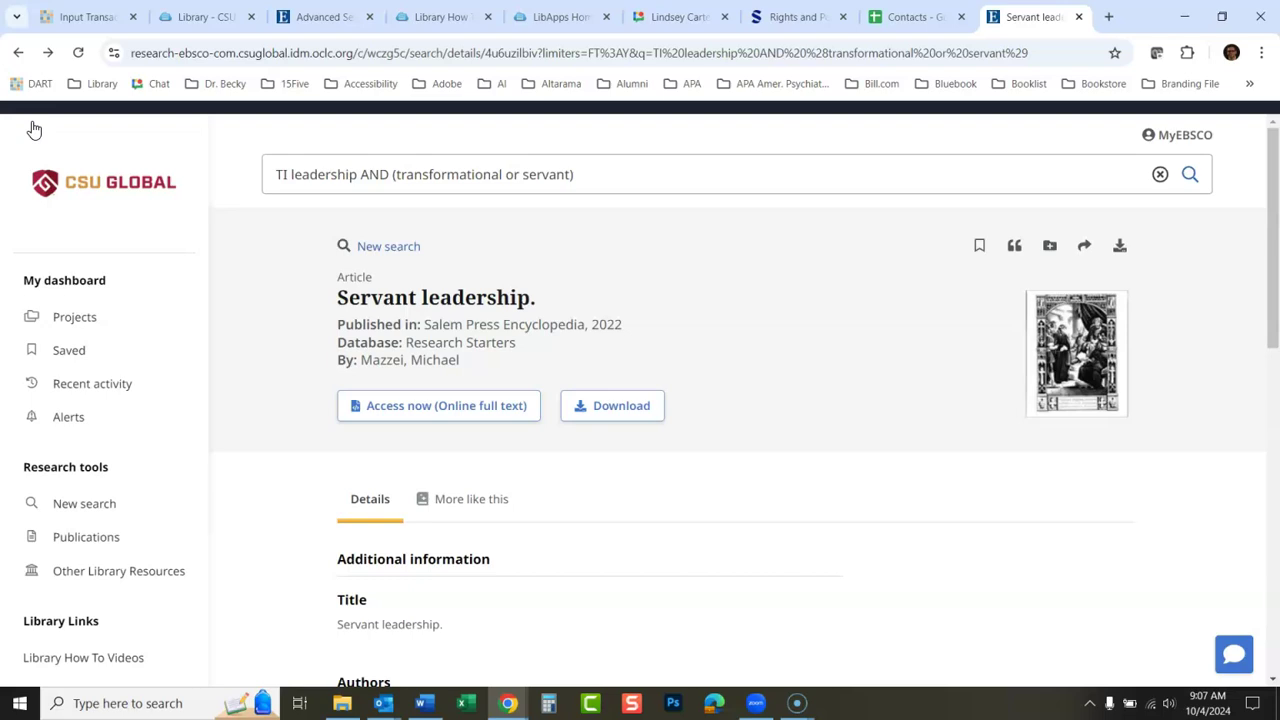
pyautogui.click(313, 178)
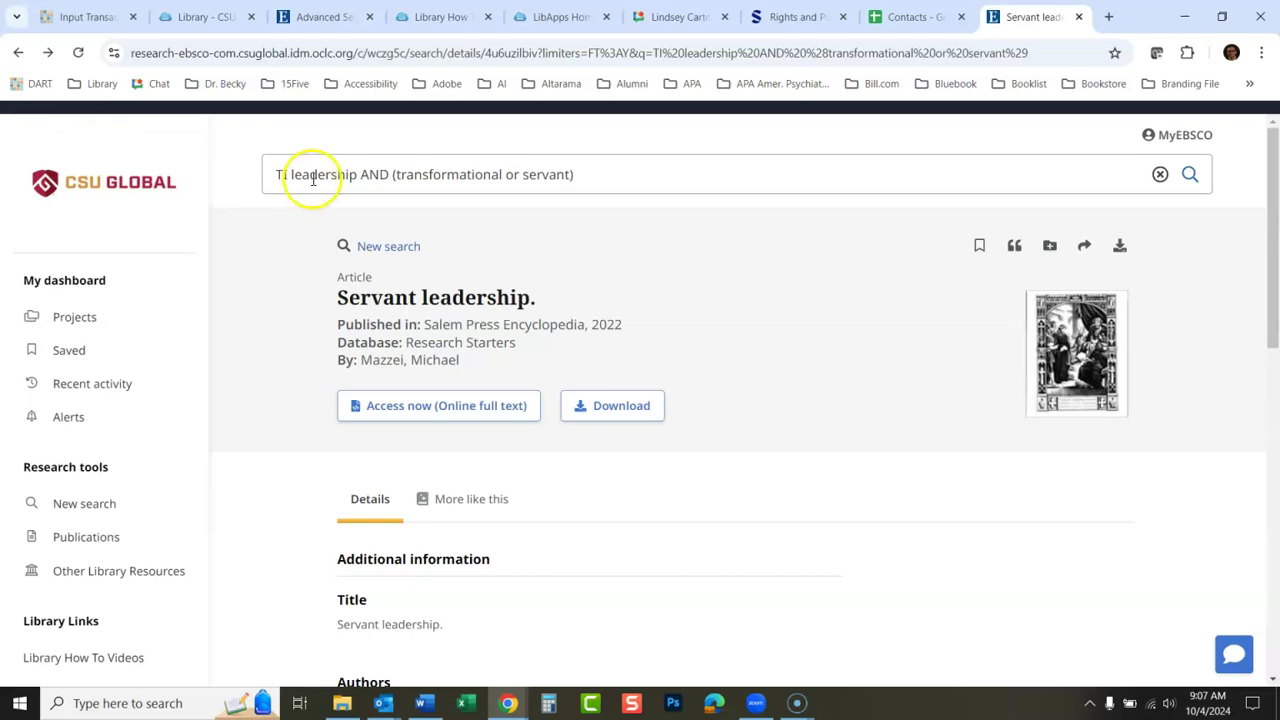
pyautogui.click(22, 57)
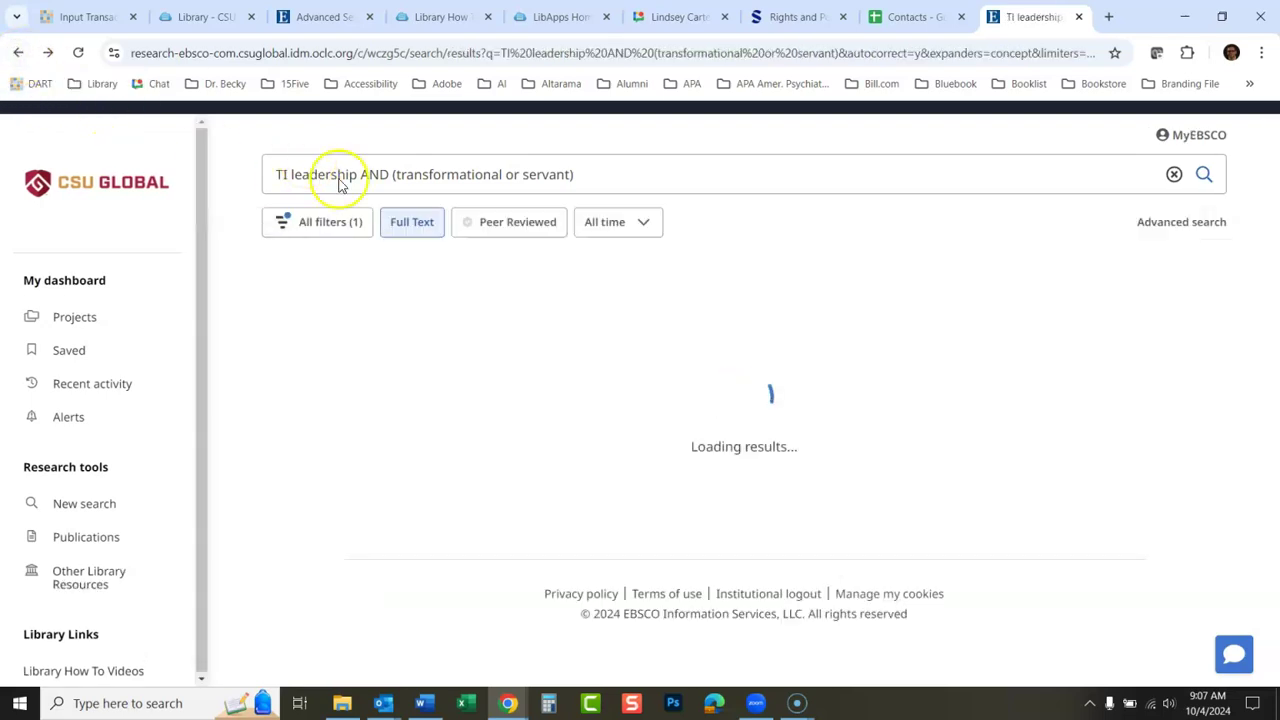
pyautogui.moveTo(1275, 185); pyautogui.dragTo(1275, 210)
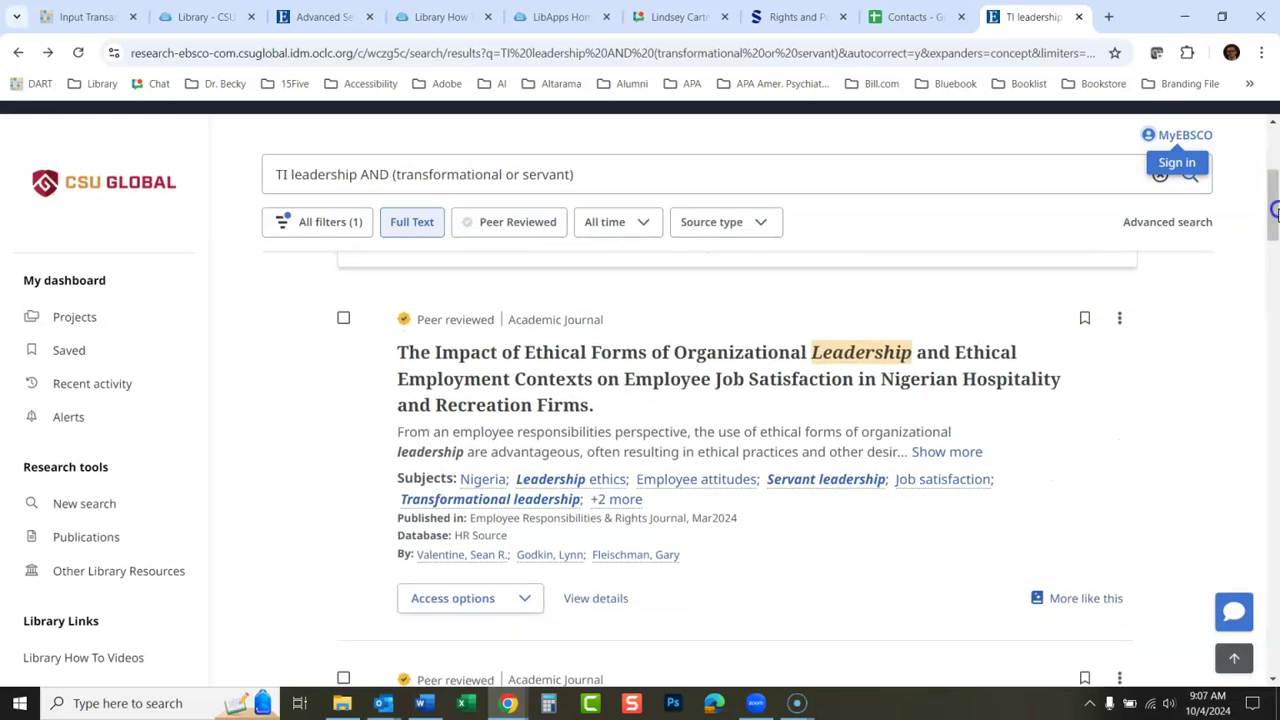
# Open the ethical leadership article's details and view its full-text access options.
pyautogui.click(704, 356)
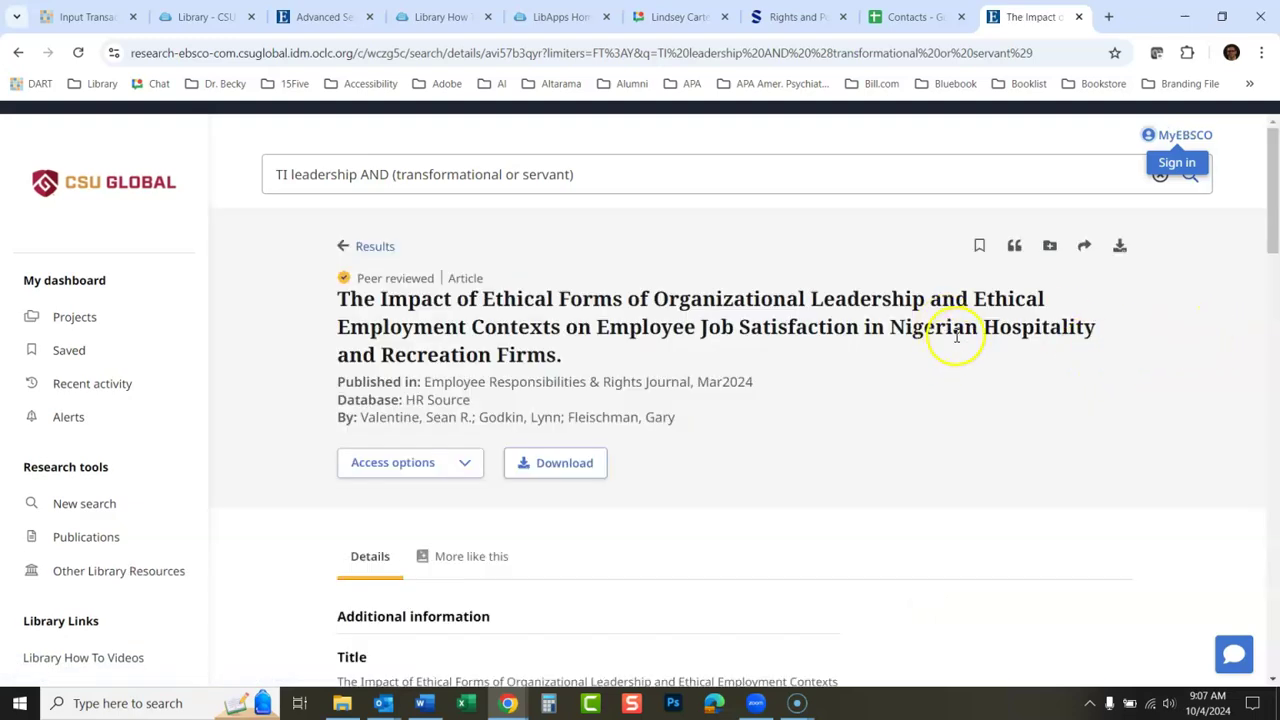
pyautogui.click(464, 478)
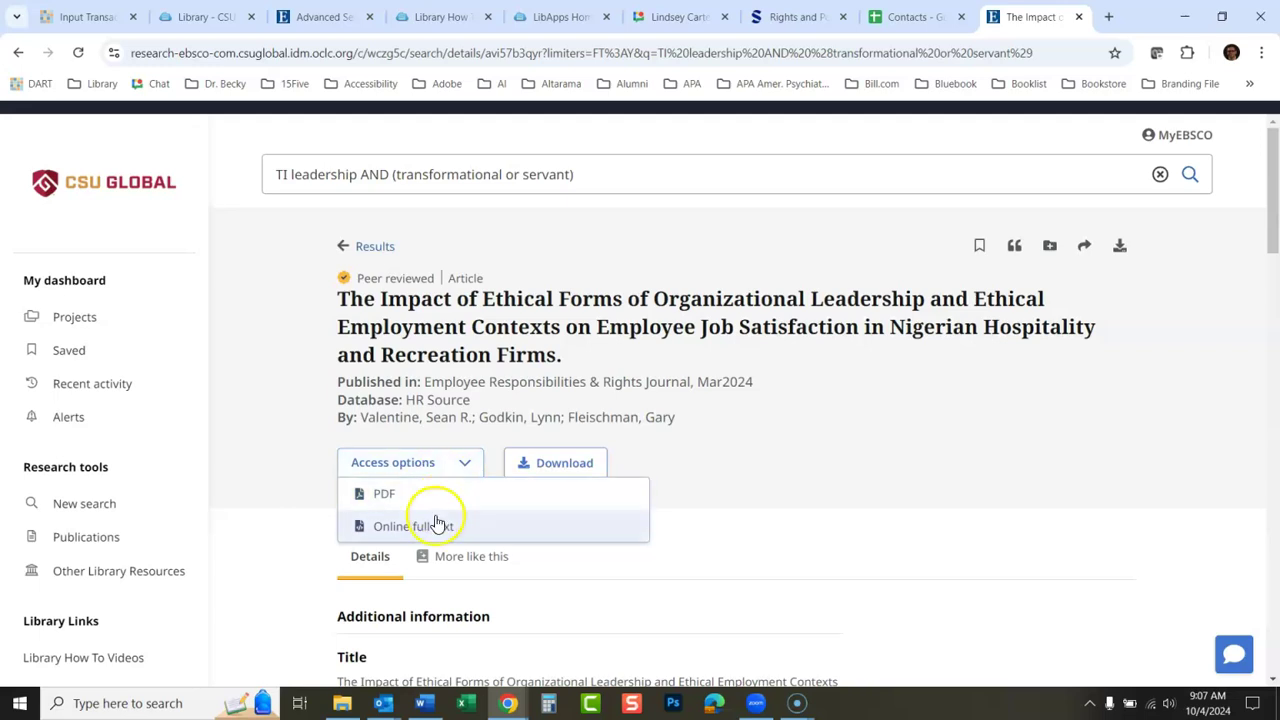
pyautogui.click(748, 452)
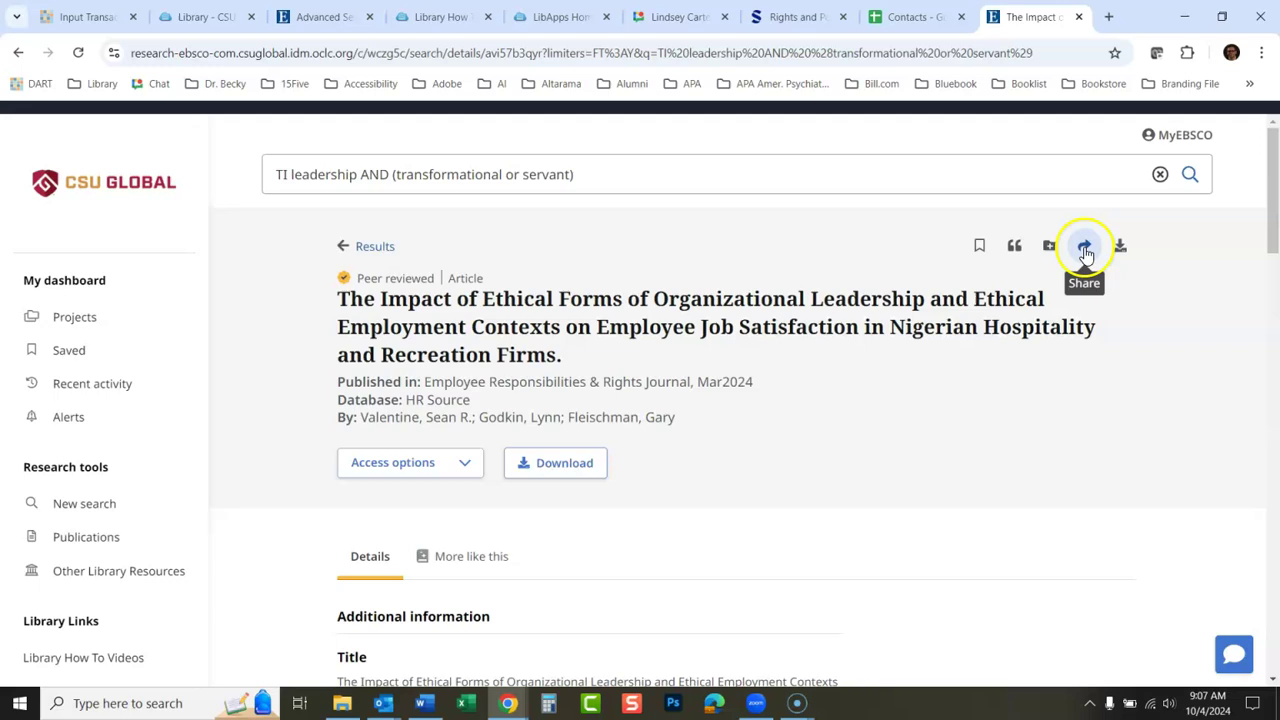
# Show the article's citation in APA 7th Edition style, then close the Cite window.
pyautogui.click(1014, 247)
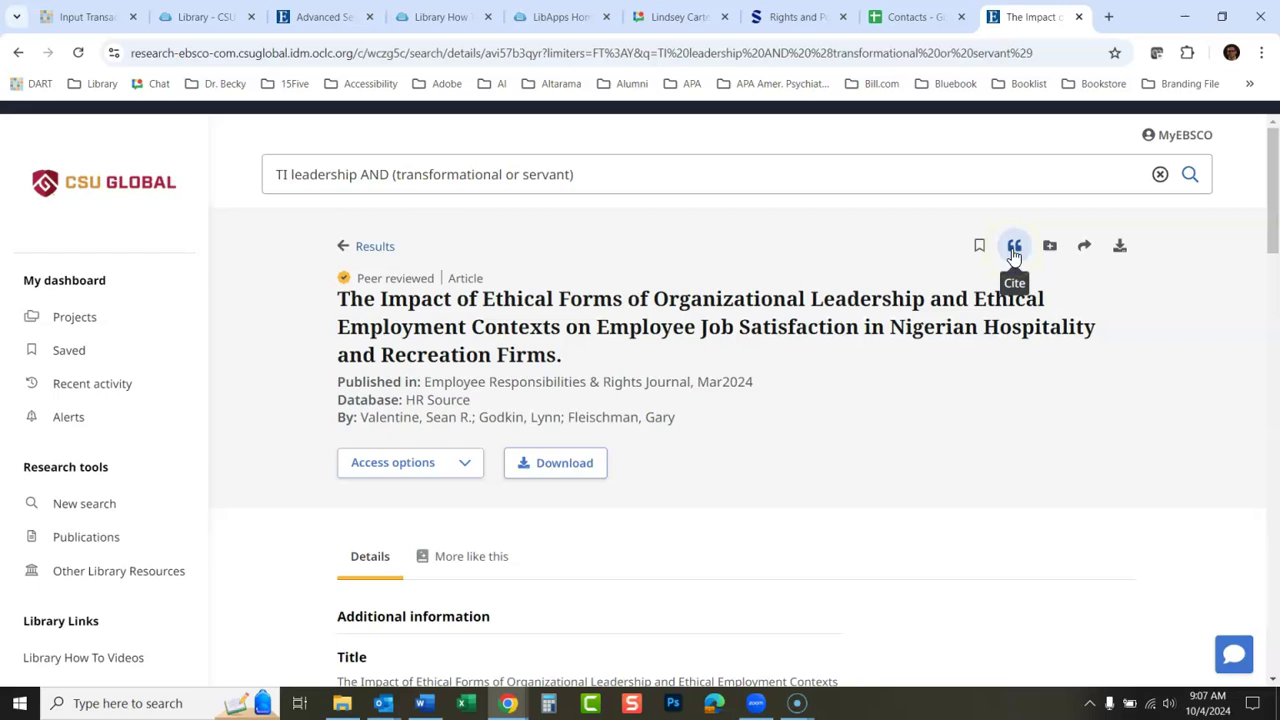
pyautogui.click(1014, 248)
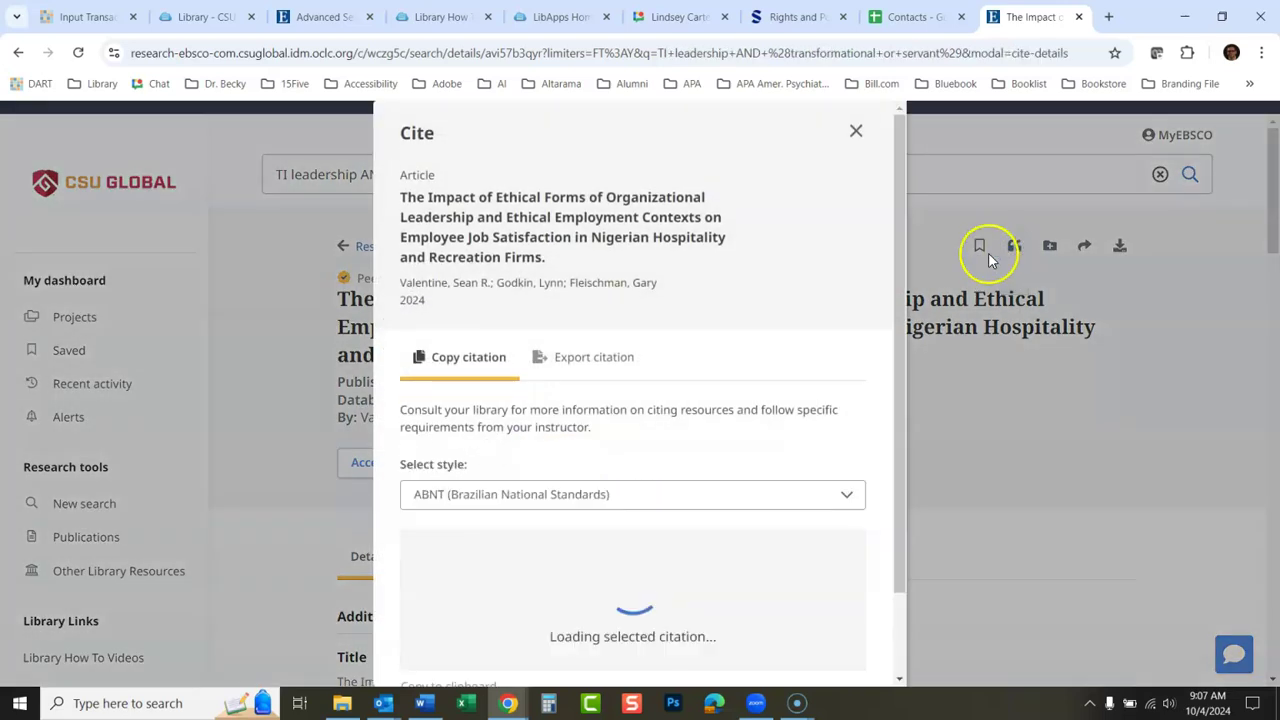
pyautogui.click(851, 500)
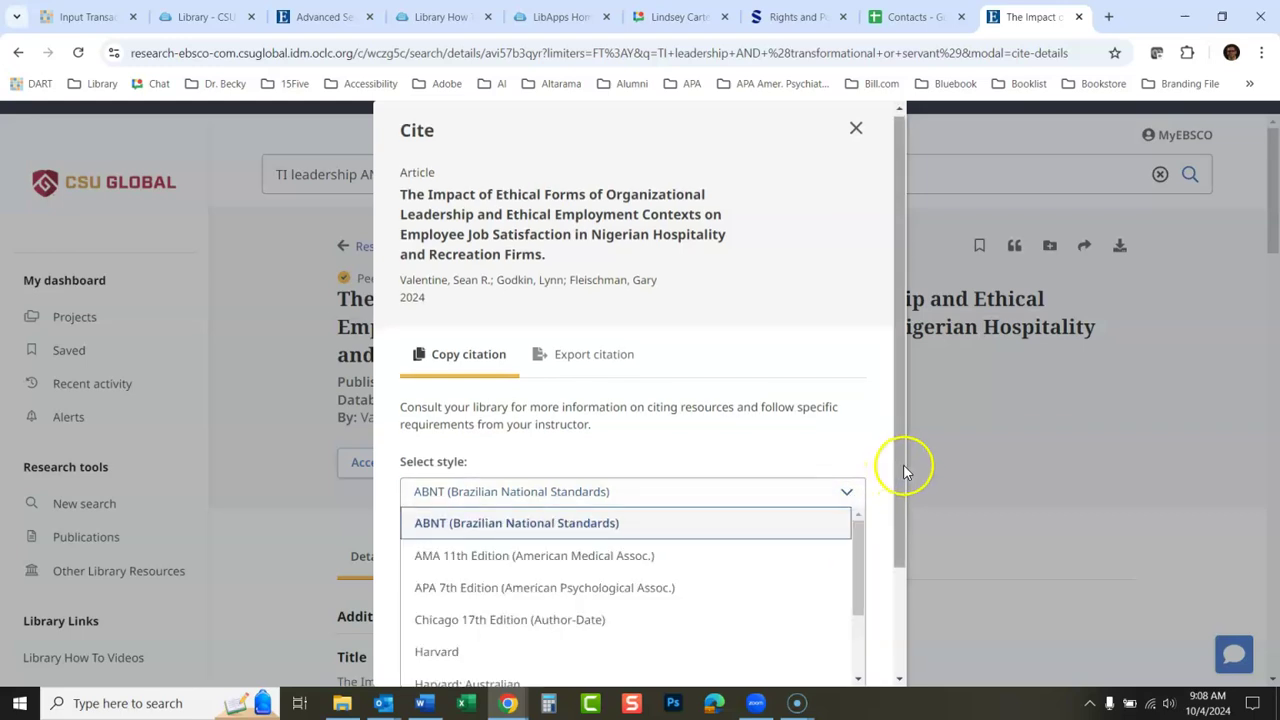
pyautogui.moveTo(903, 465); pyautogui.dragTo(900, 517)
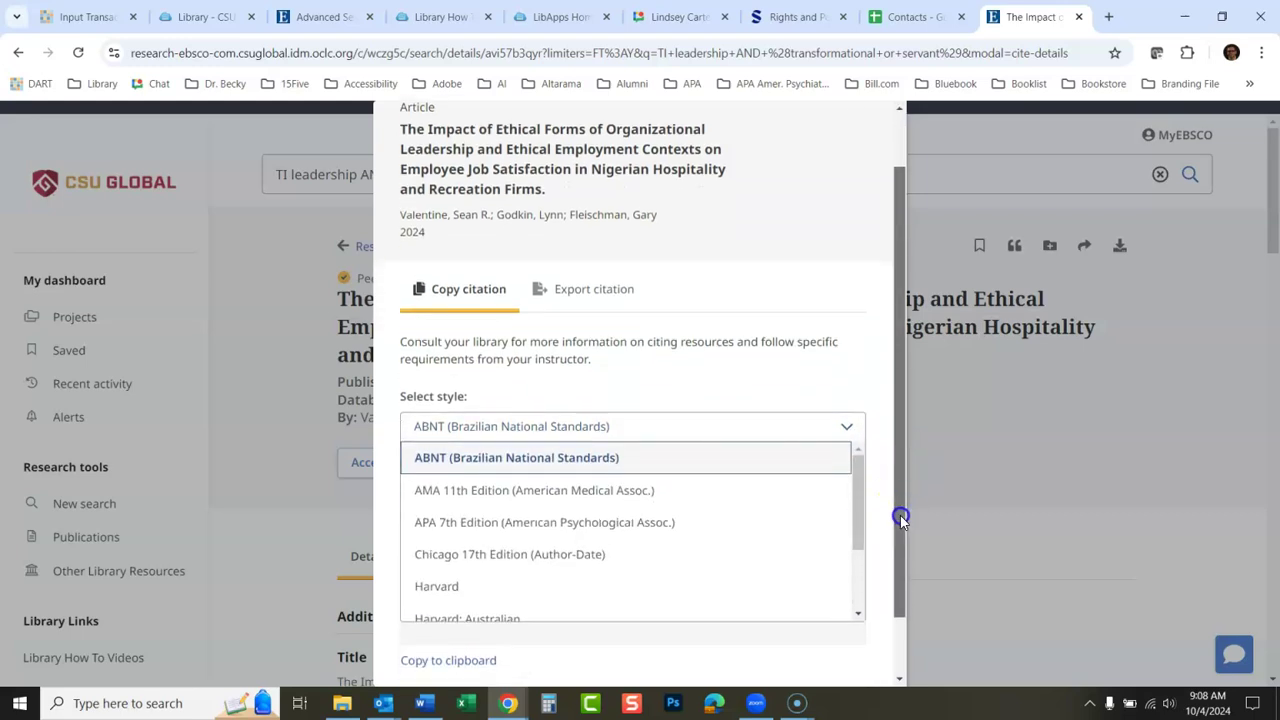
pyautogui.click(846, 427)
pyautogui.click(471, 522)
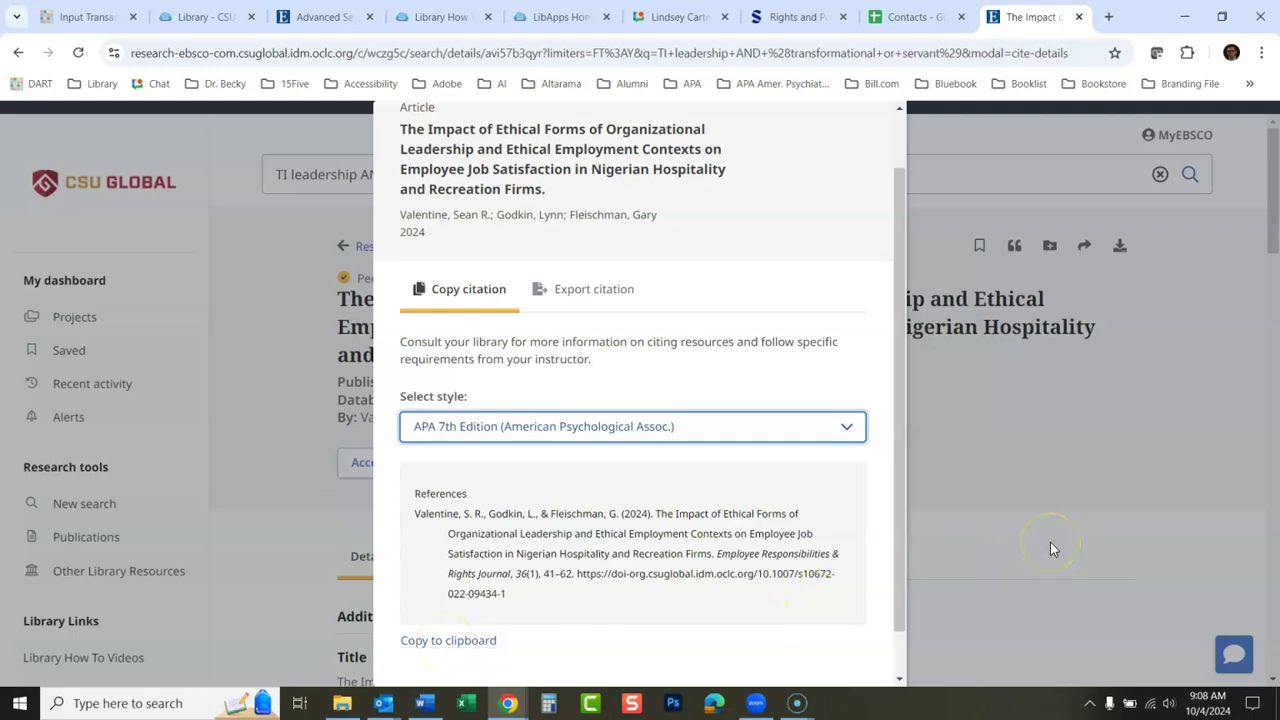
pyautogui.click(1270, 234)
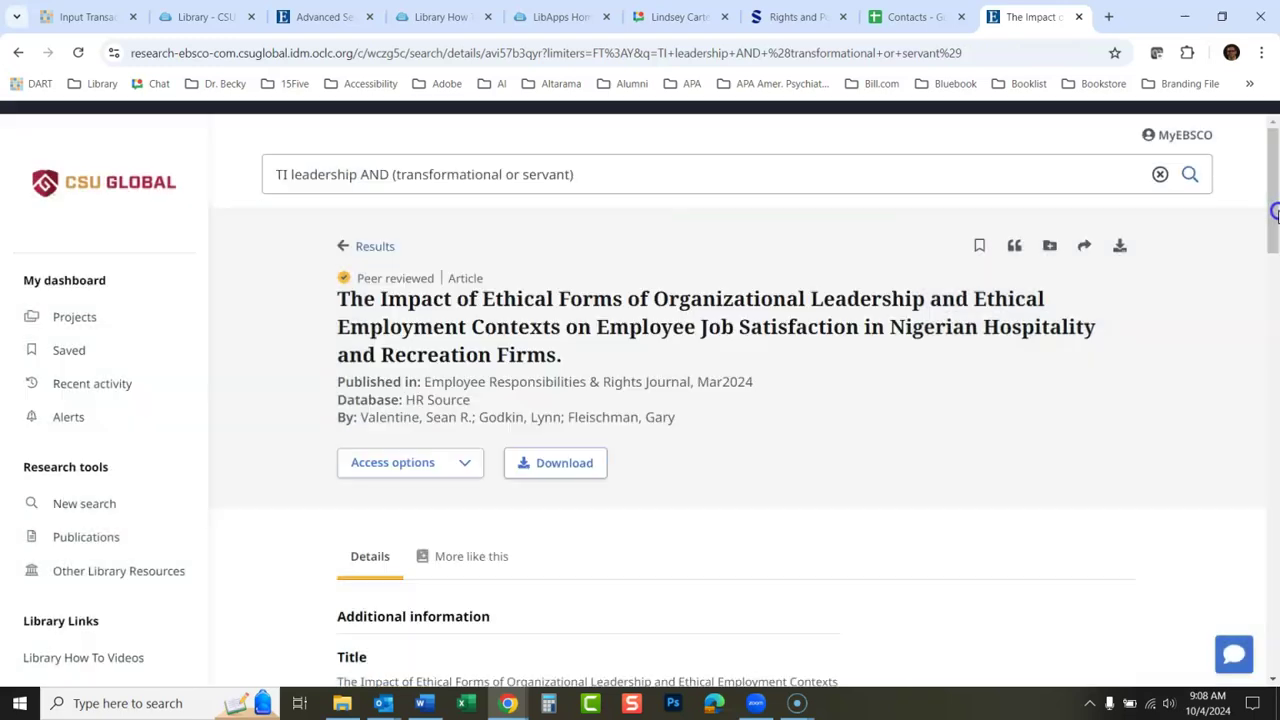
# Bookmark the ethical leadership article to Saved items.
pyautogui.click(980, 255)
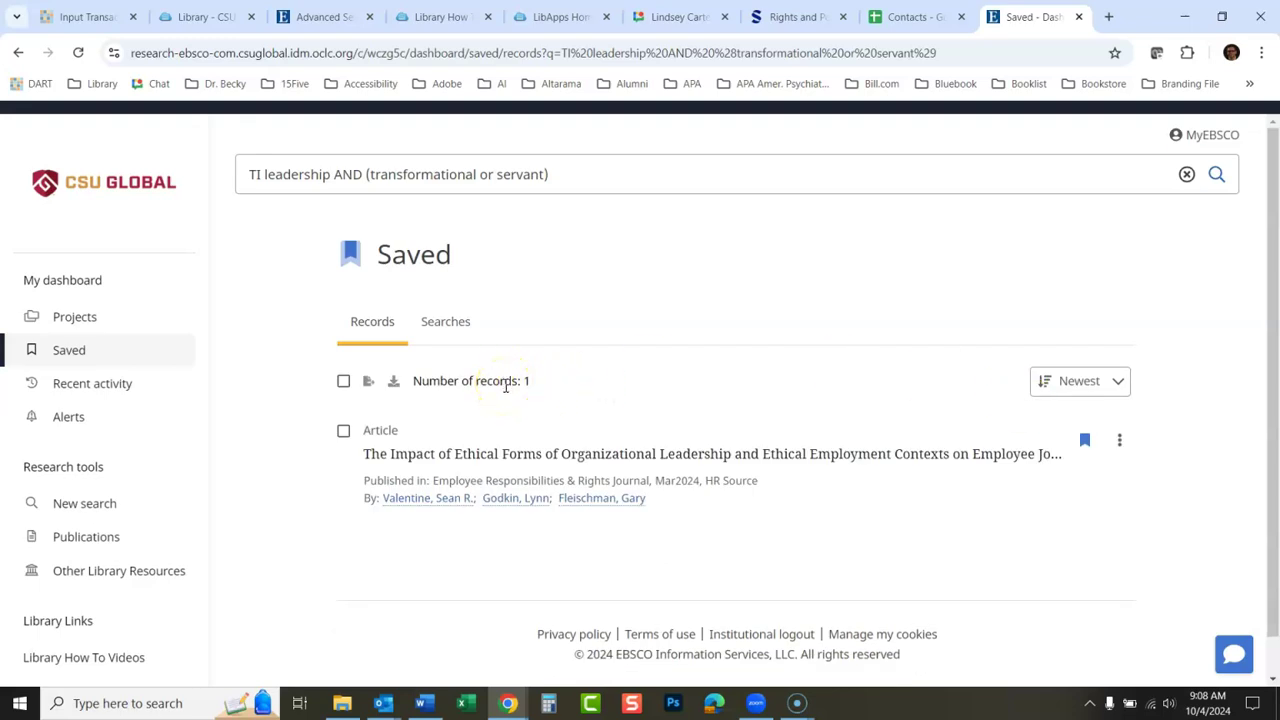
# Sign in to MyEBSCO through the account menu using the account credentials.
pyautogui.click(1190, 140)
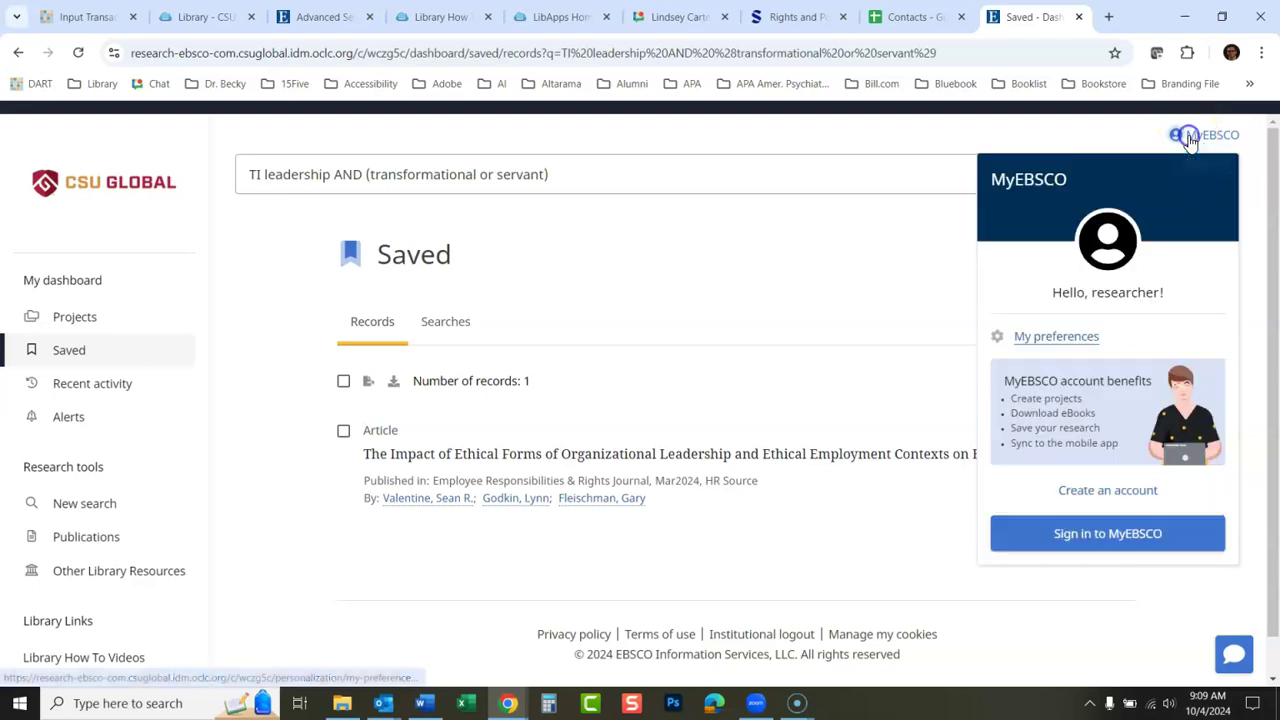
pyautogui.click(1082, 540)
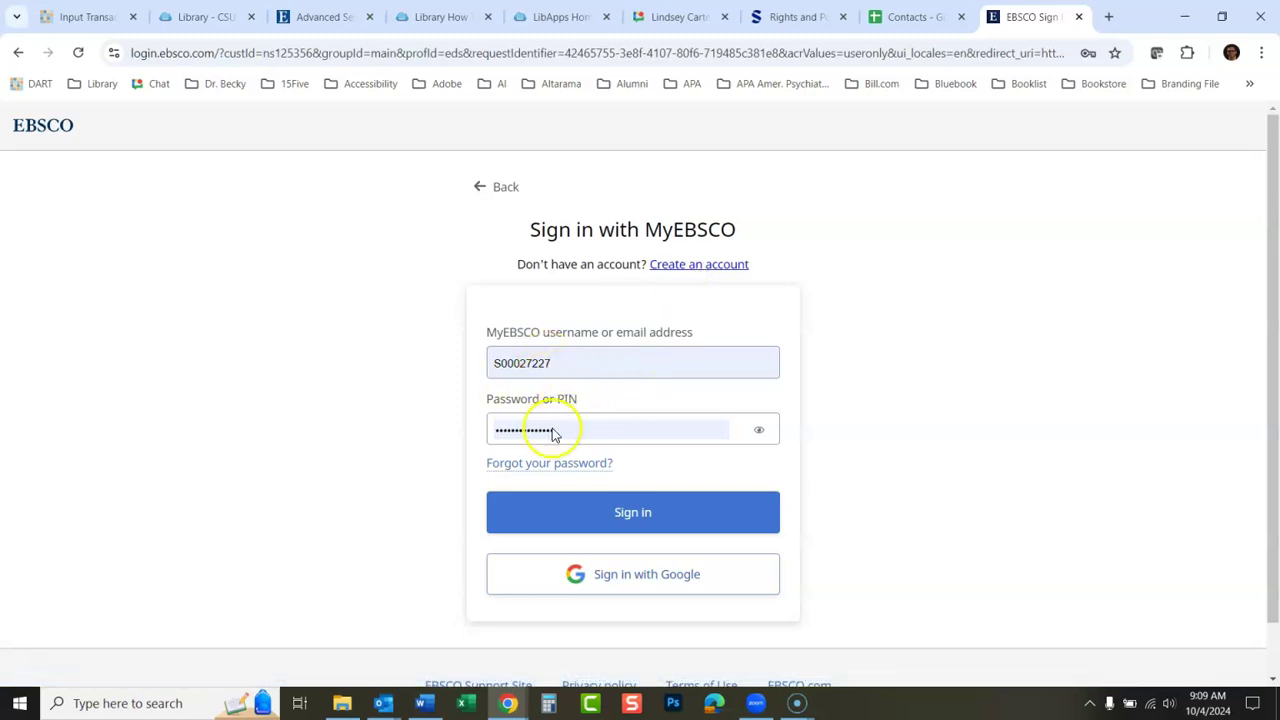
pyautogui.click(632, 508)
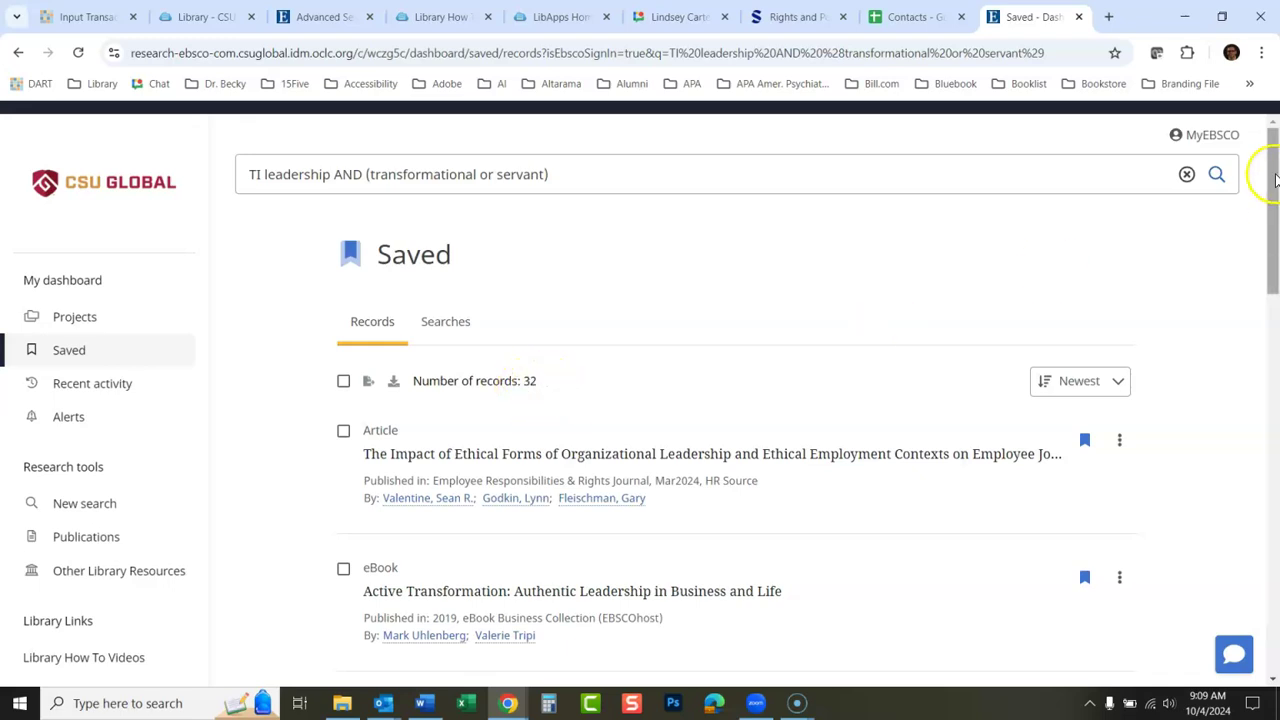
pyautogui.moveTo(1275, 178)
pyautogui.mouseDown()
pyautogui.moveTo(1275, 322)
pyautogui.moveTo(1266, 163)
pyautogui.mouseUp()
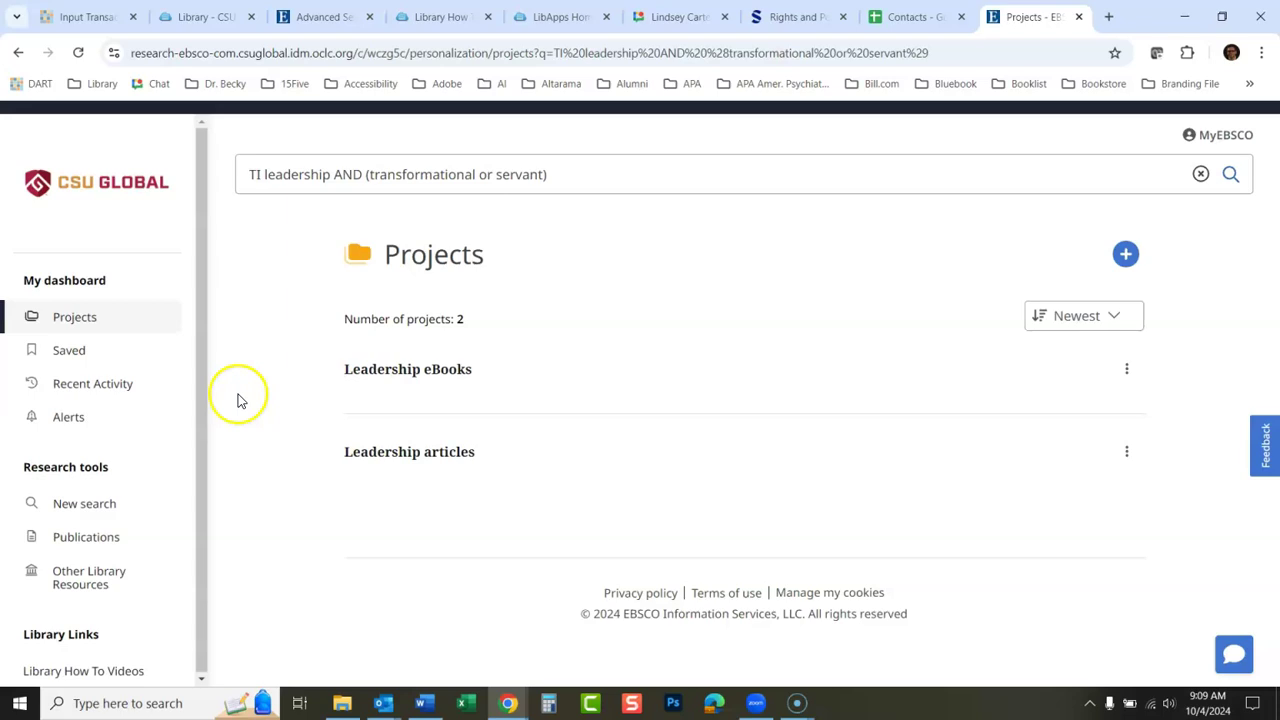
# Browse the Leadership eBooks project, then return to the Projects list.
pyautogui.moveTo(201, 416); pyautogui.dragTo(202, 418)
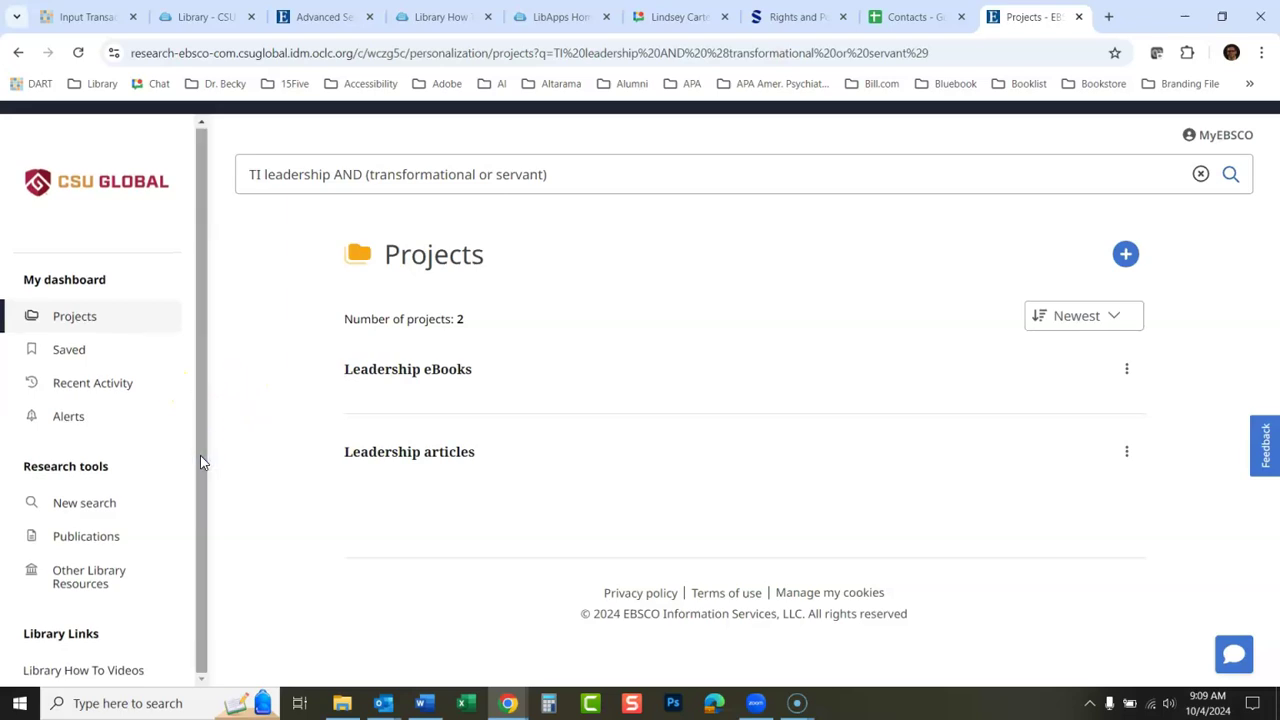
pyautogui.click(409, 371)
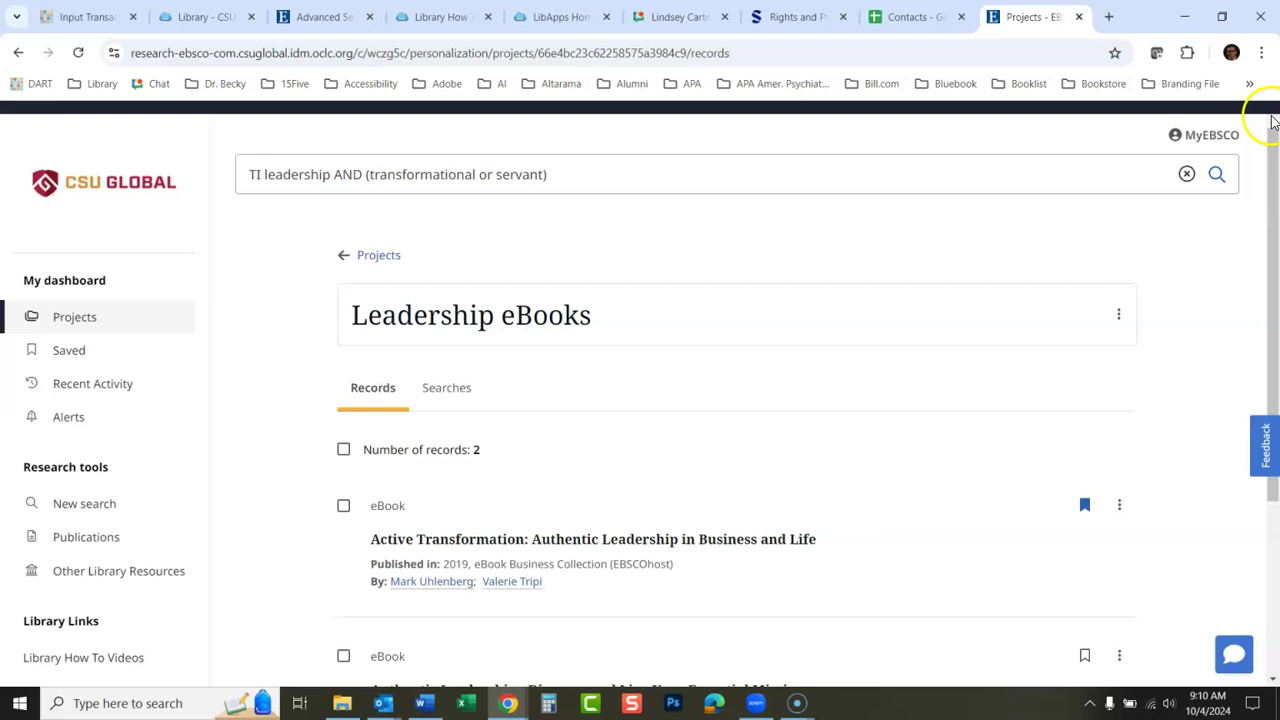
pyautogui.moveTo(1274, 149)
pyautogui.mouseDown()
pyautogui.moveTo(1274, 276)
pyautogui.moveTo(1274, 149)
pyautogui.mouseUp()
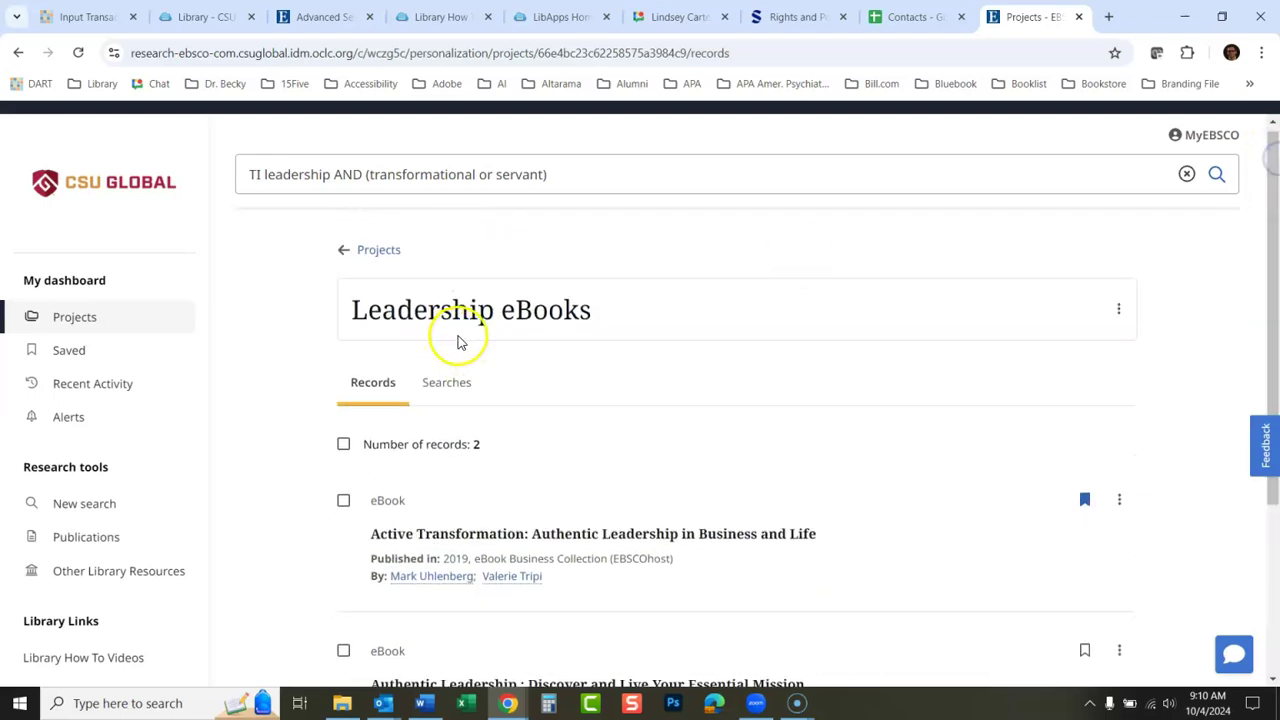
pyautogui.click(74, 317)
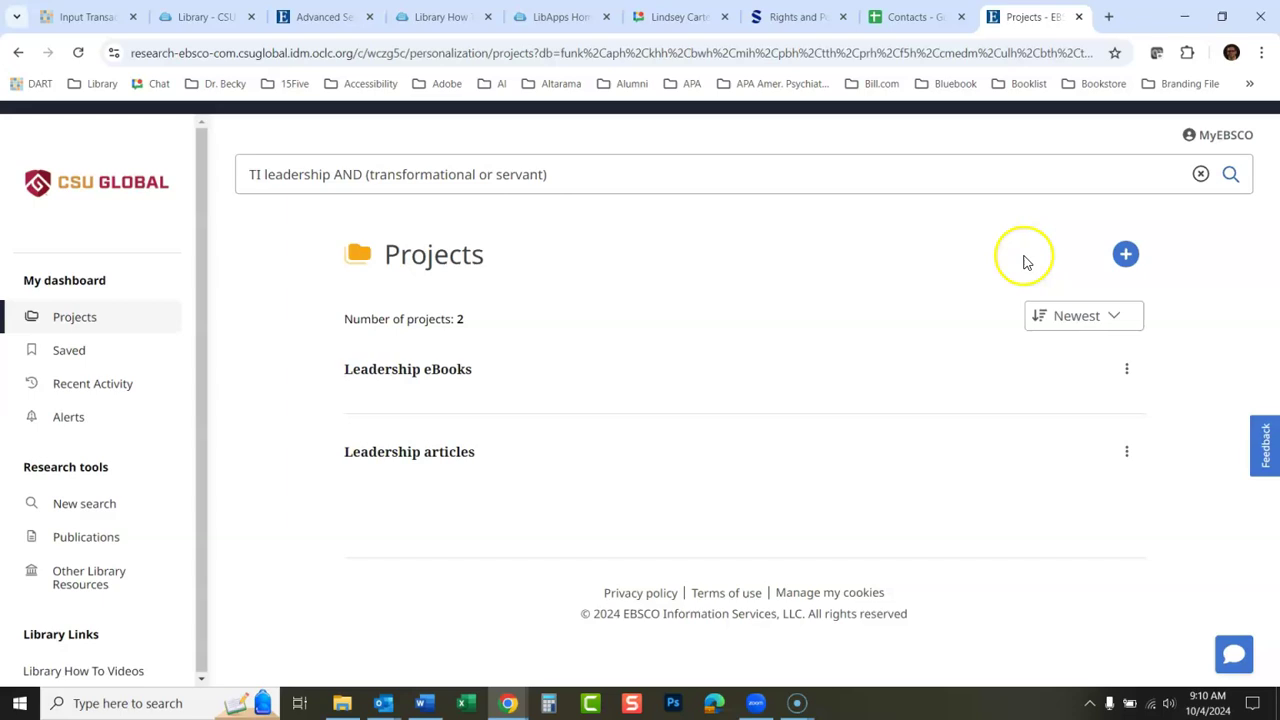
# Create a new project named COM304.
pyautogui.click(1125, 256)
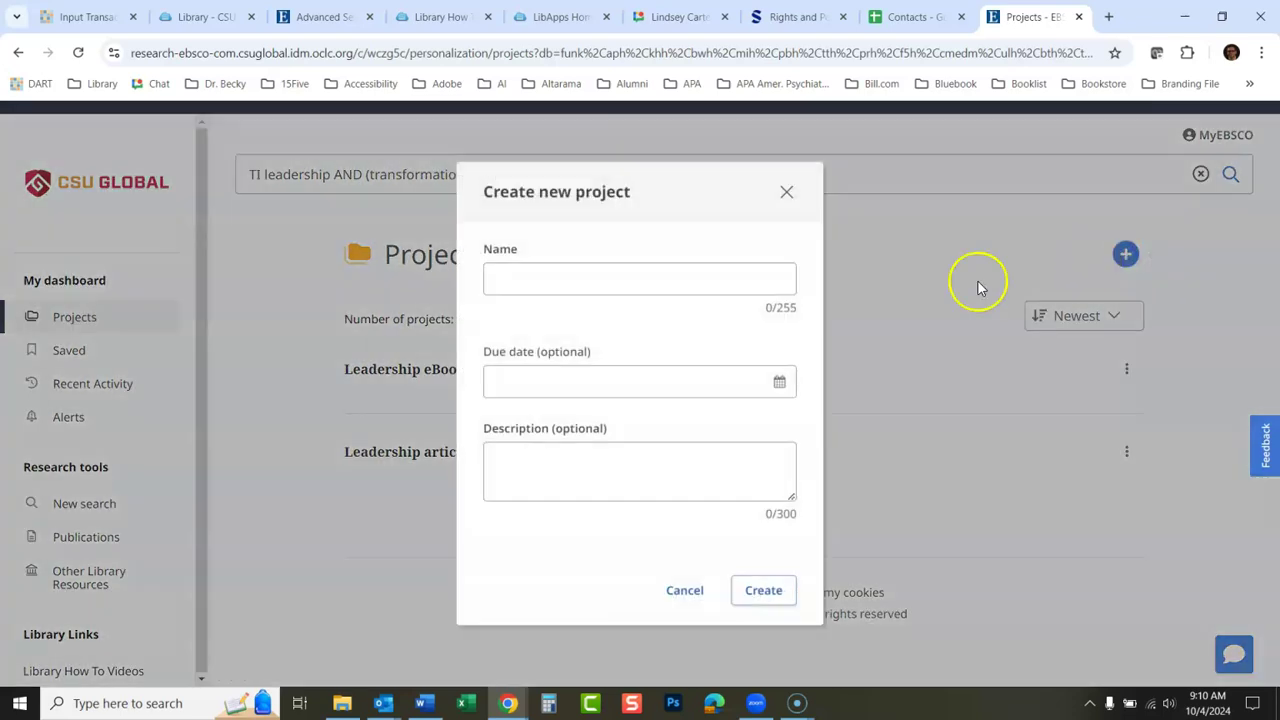
pyautogui.click(529, 280)
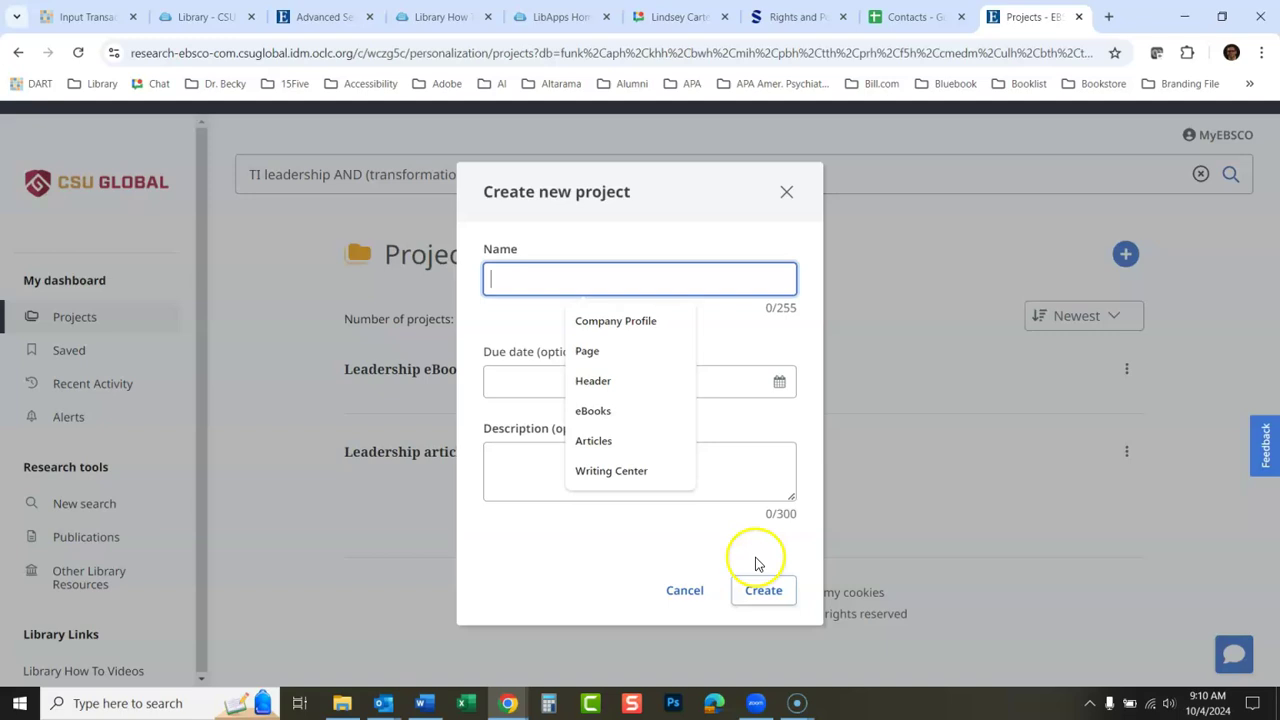
pyautogui.click(752, 336)
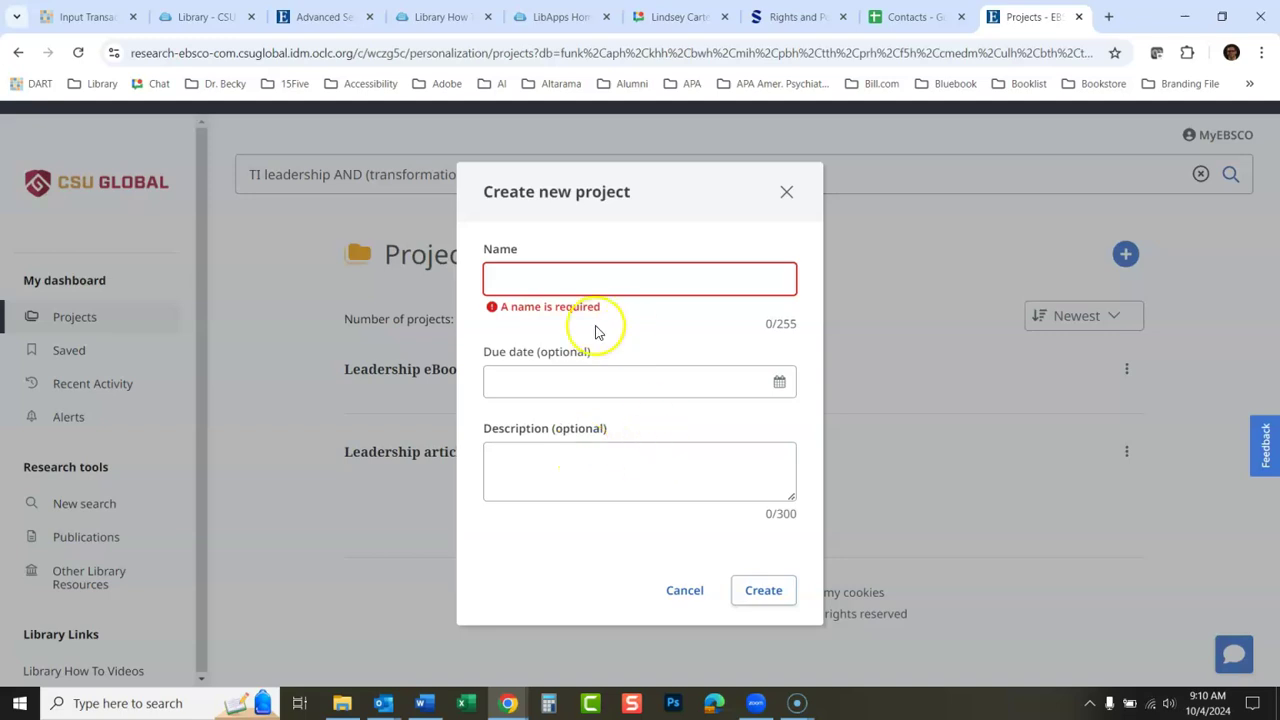
pyautogui.click(577, 275)
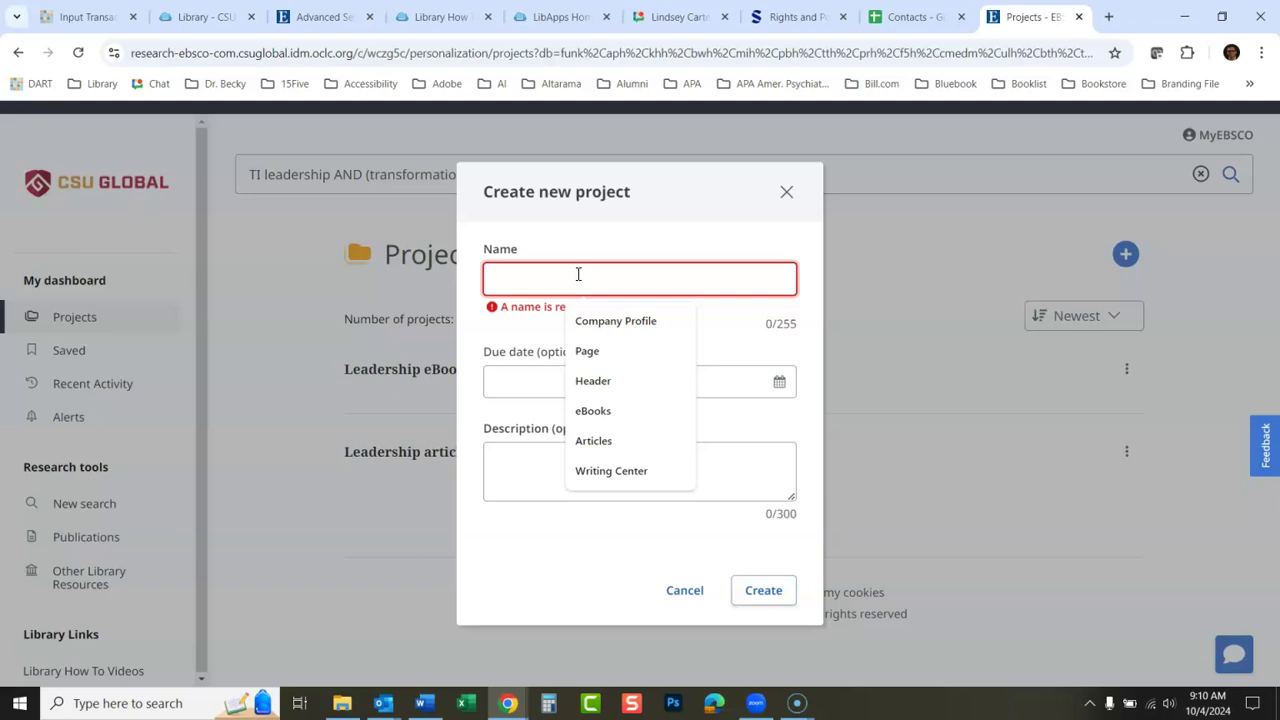
pyautogui.write('C')
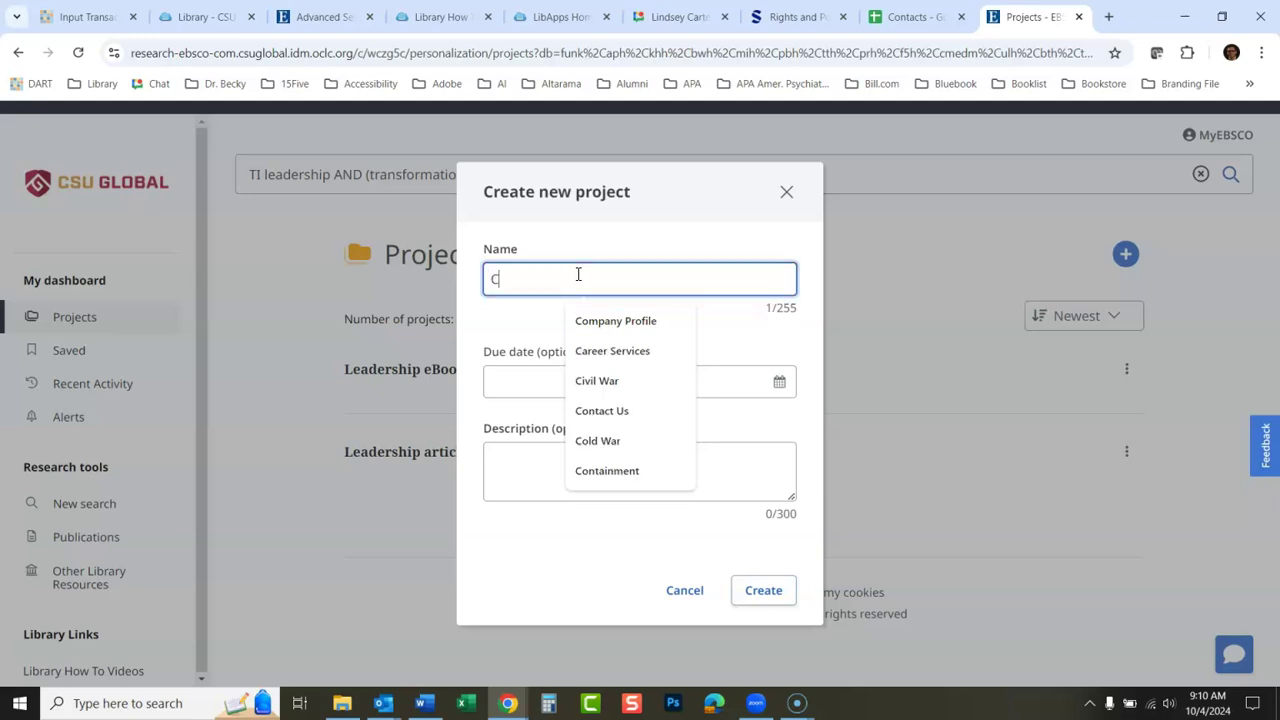
pyautogui.write('oM')
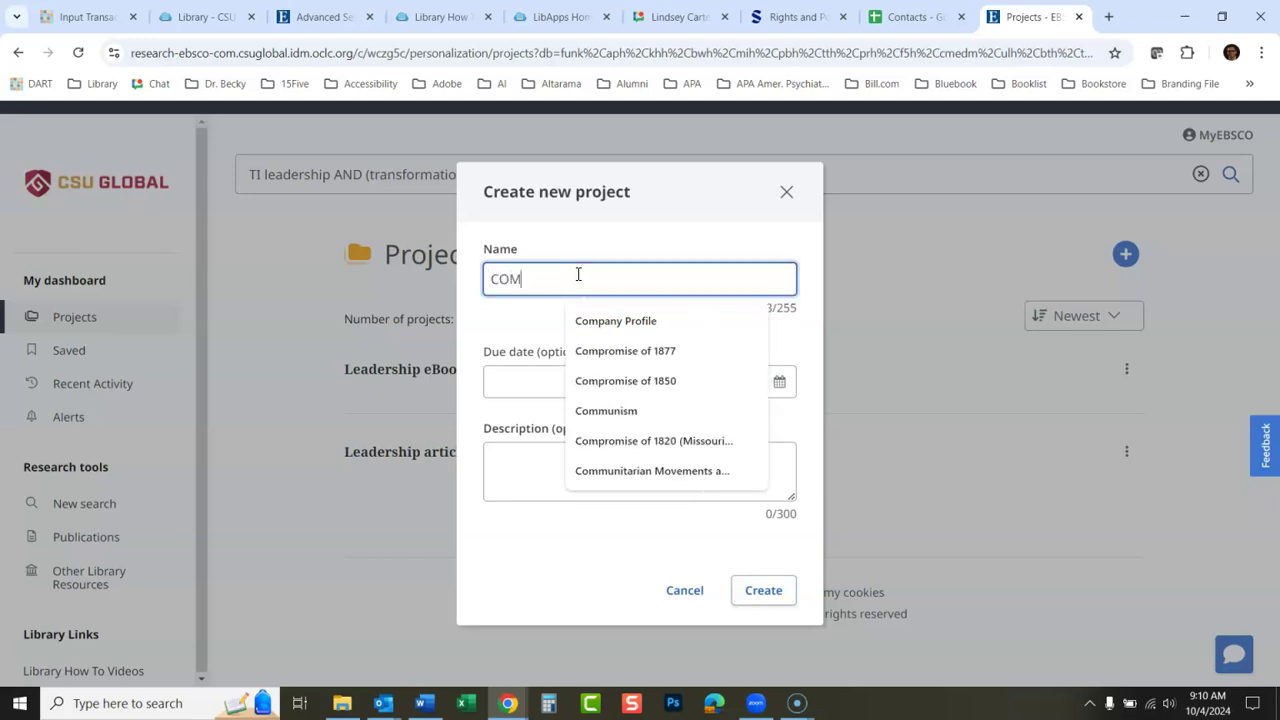
pyautogui.write('304')
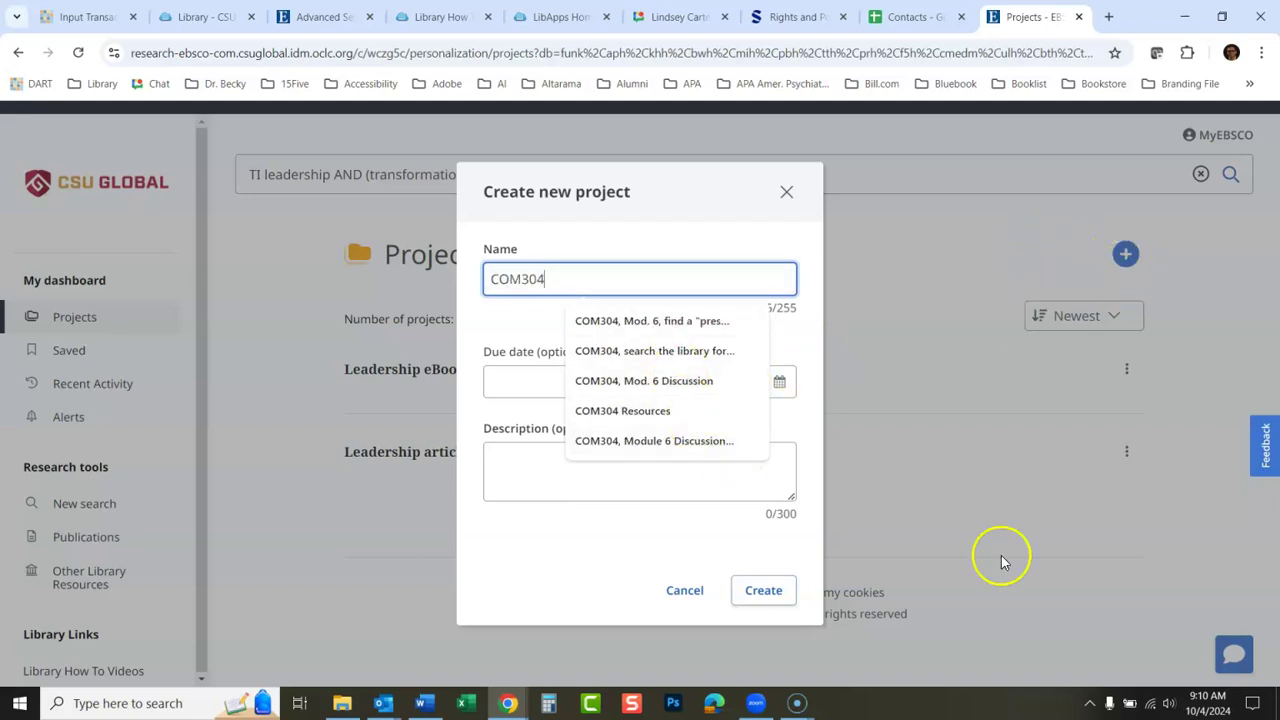
pyautogui.click(766, 596)
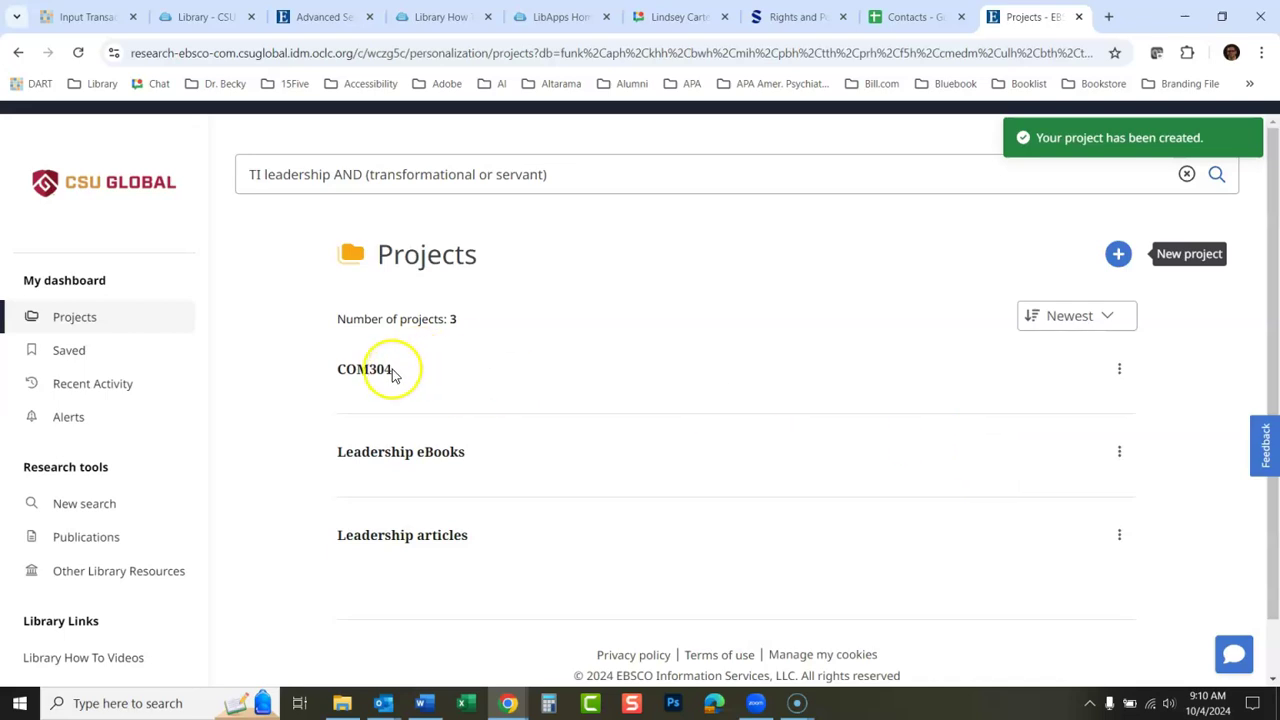
# From Saved items, add the ethical leadership article to the Leadership articles project.
pyautogui.click(70, 351)
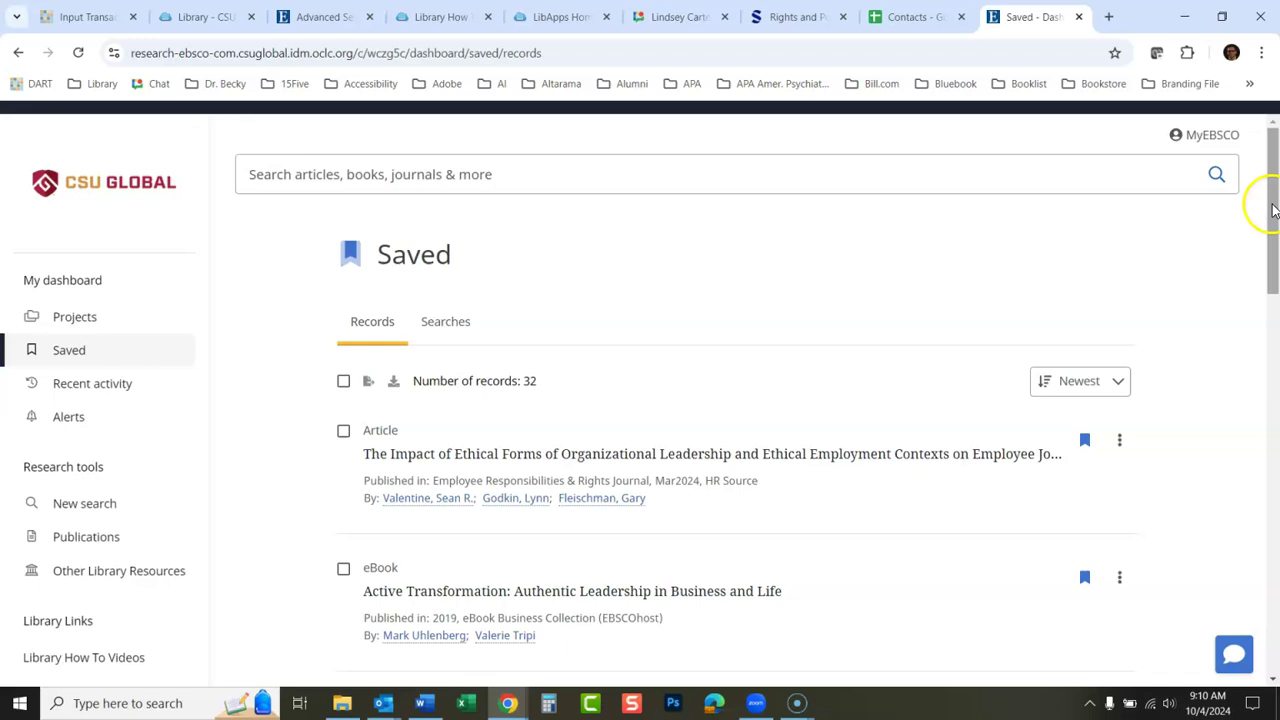
pyautogui.moveTo(1273, 210); pyautogui.dragTo(1275, 251)
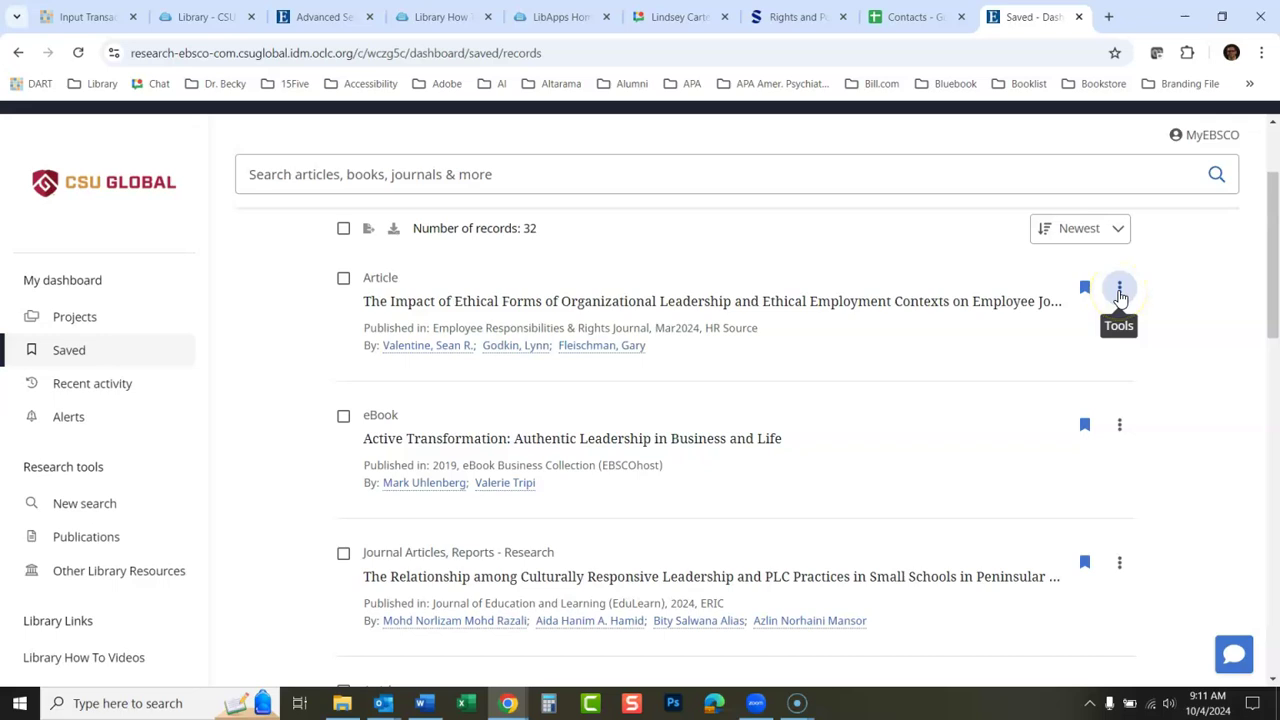
pyautogui.click(1120, 292)
pyautogui.click(1057, 366)
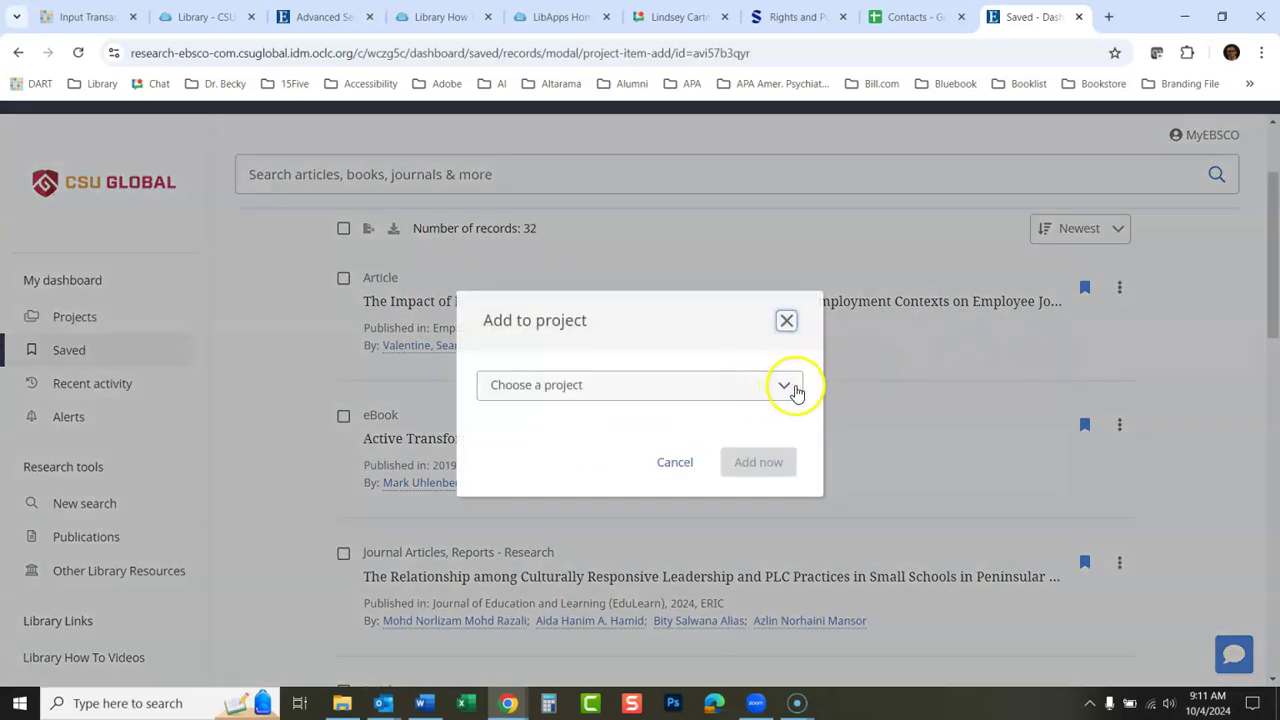
pyautogui.click(788, 387)
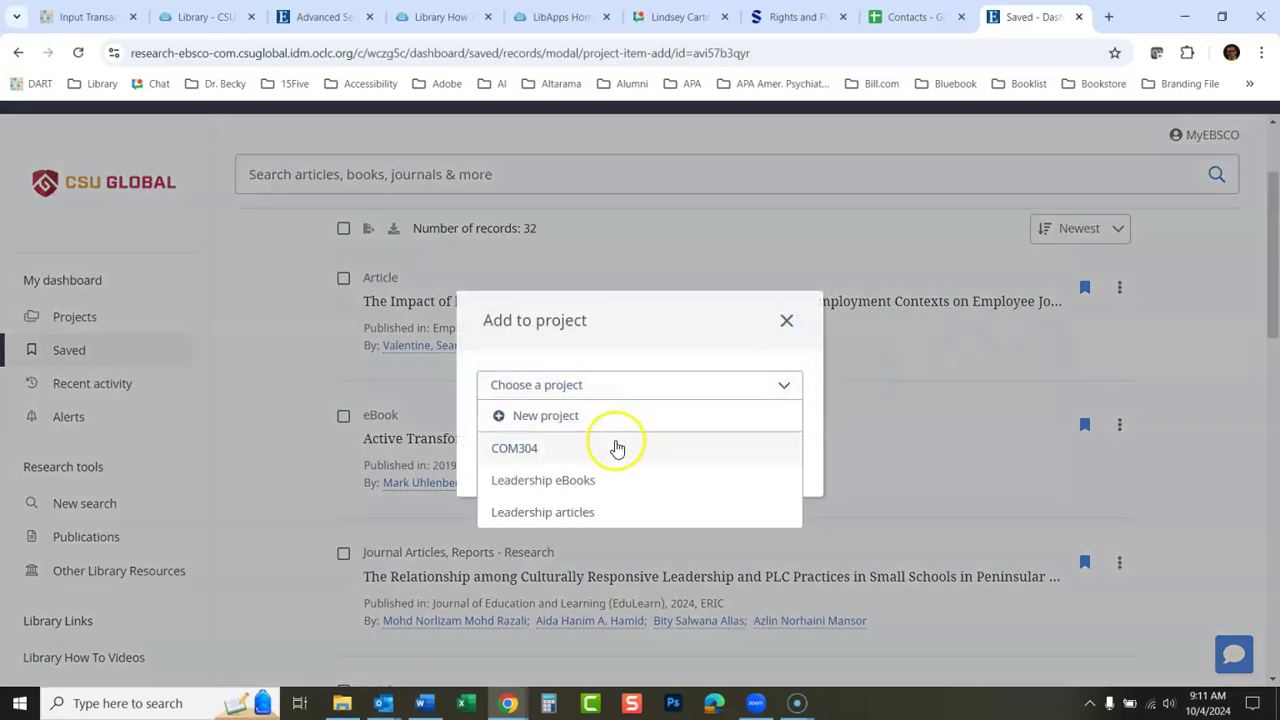
pyautogui.click(563, 514)
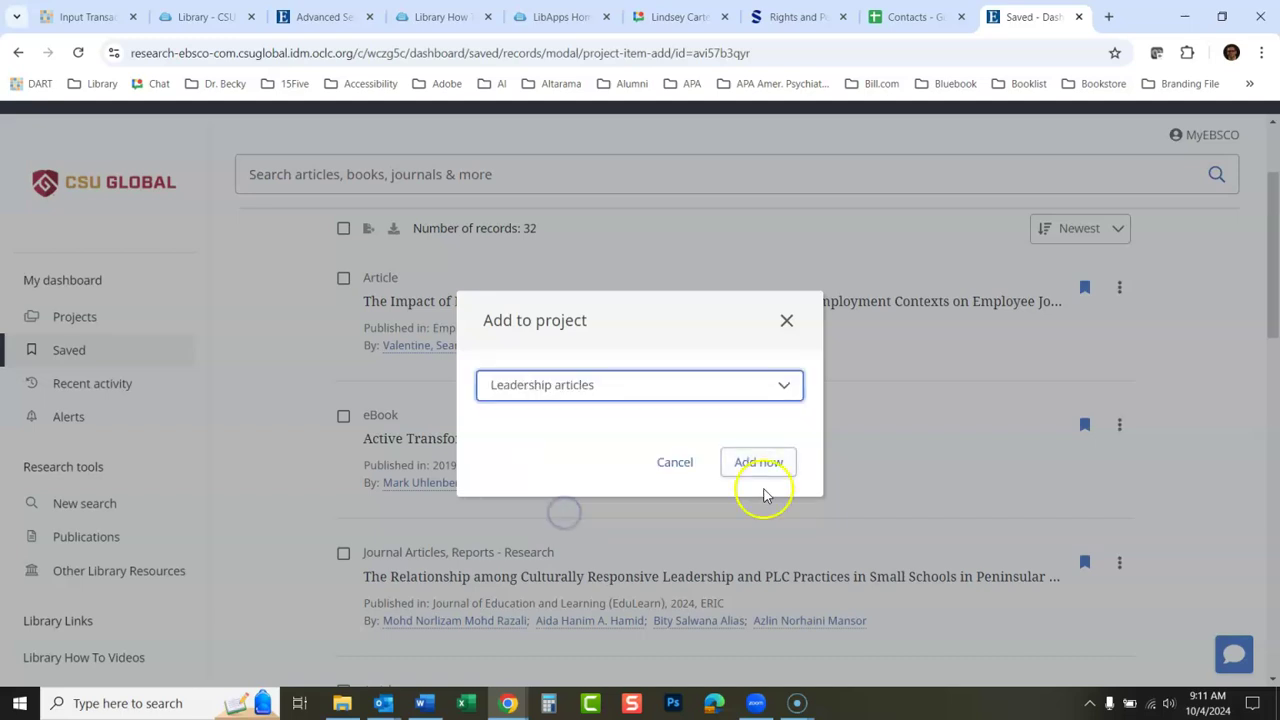
pyautogui.click(762, 467)
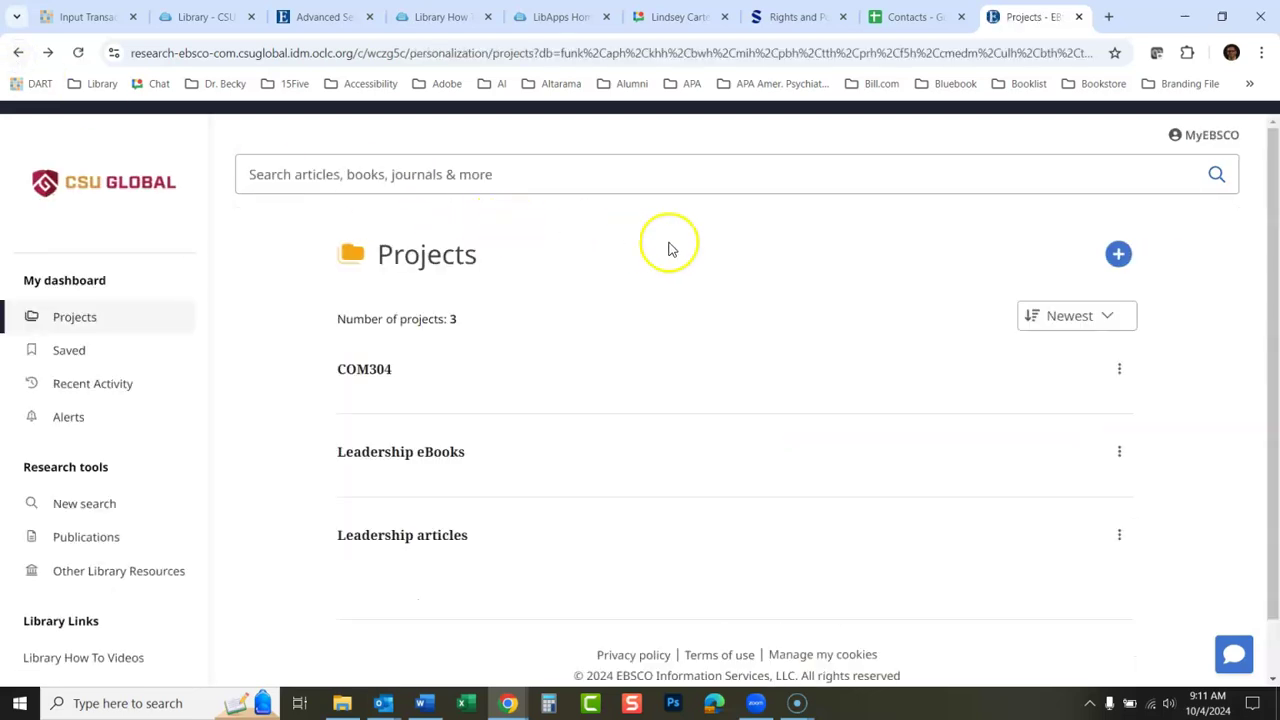
# Go back through Leadership eBooks and Projects, then rerun the TI leadership search from Recent Activity.
pyautogui.click(17, 57)
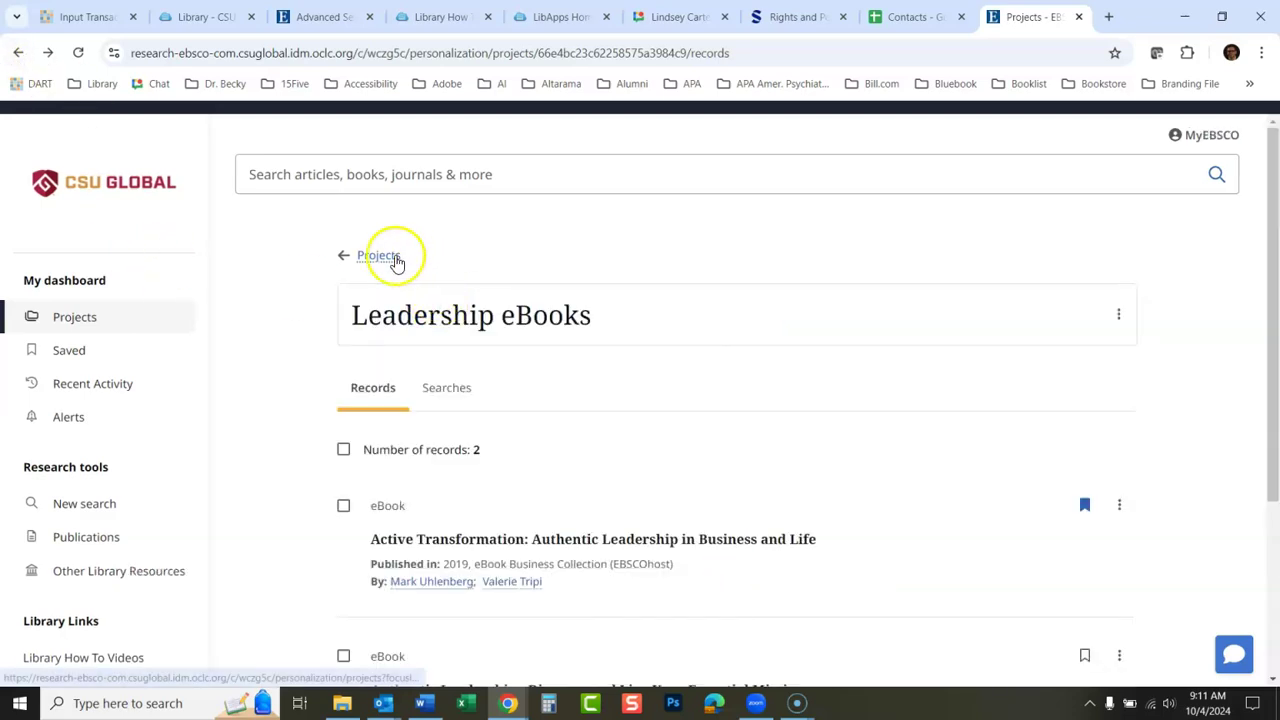
pyautogui.click(18, 53)
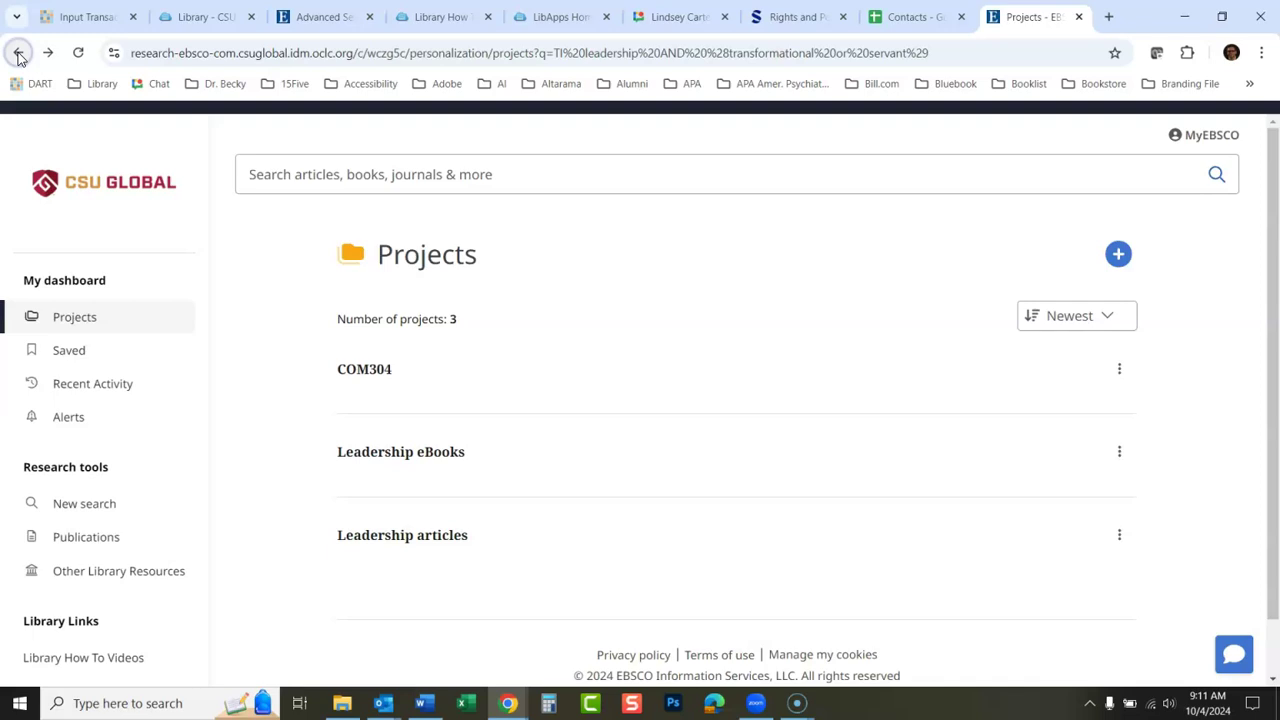
pyautogui.moveTo(1268, 229); pyautogui.dragTo(1275, 378)
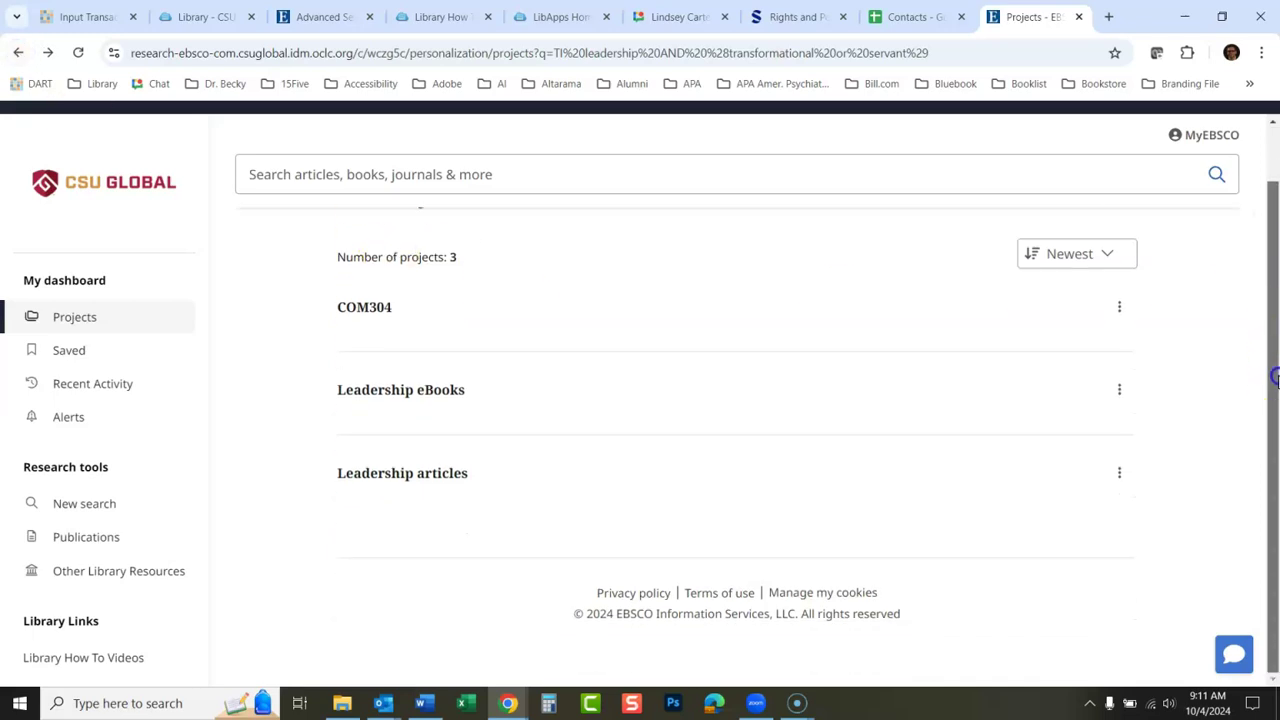
pyautogui.moveTo(1272, 325); pyautogui.dragTo(1266, 180)
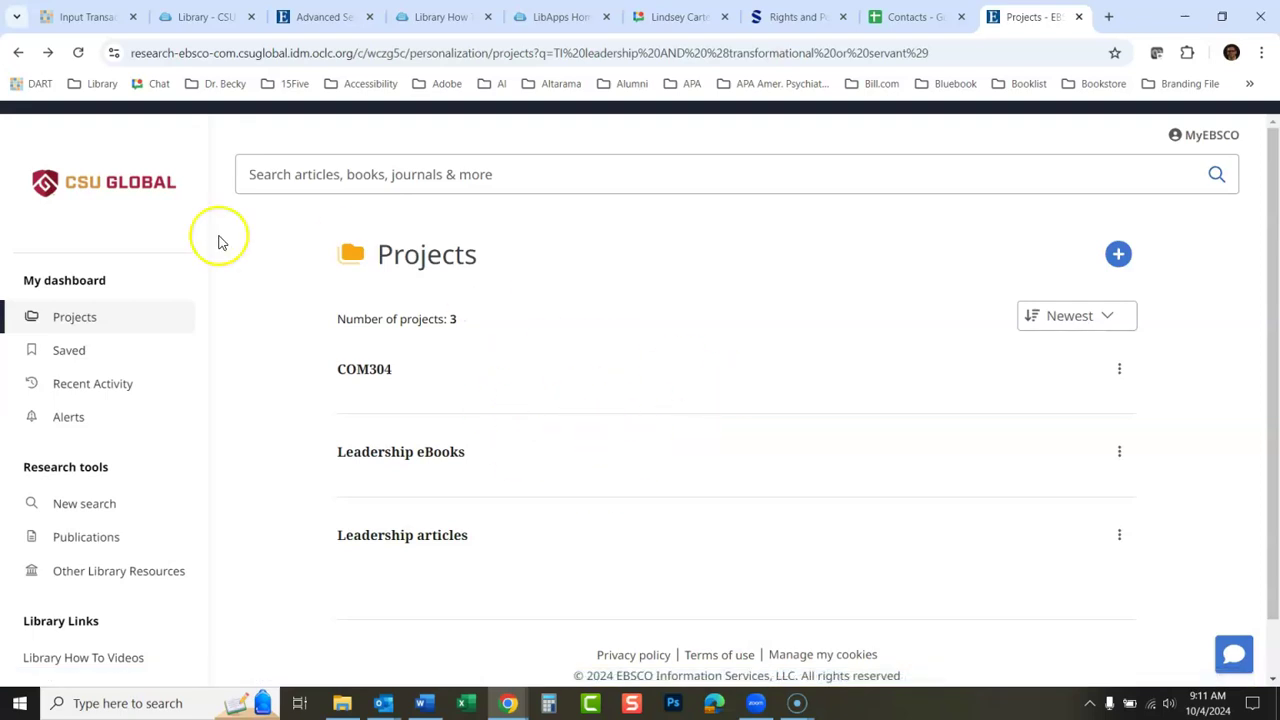
pyautogui.click(100, 390)
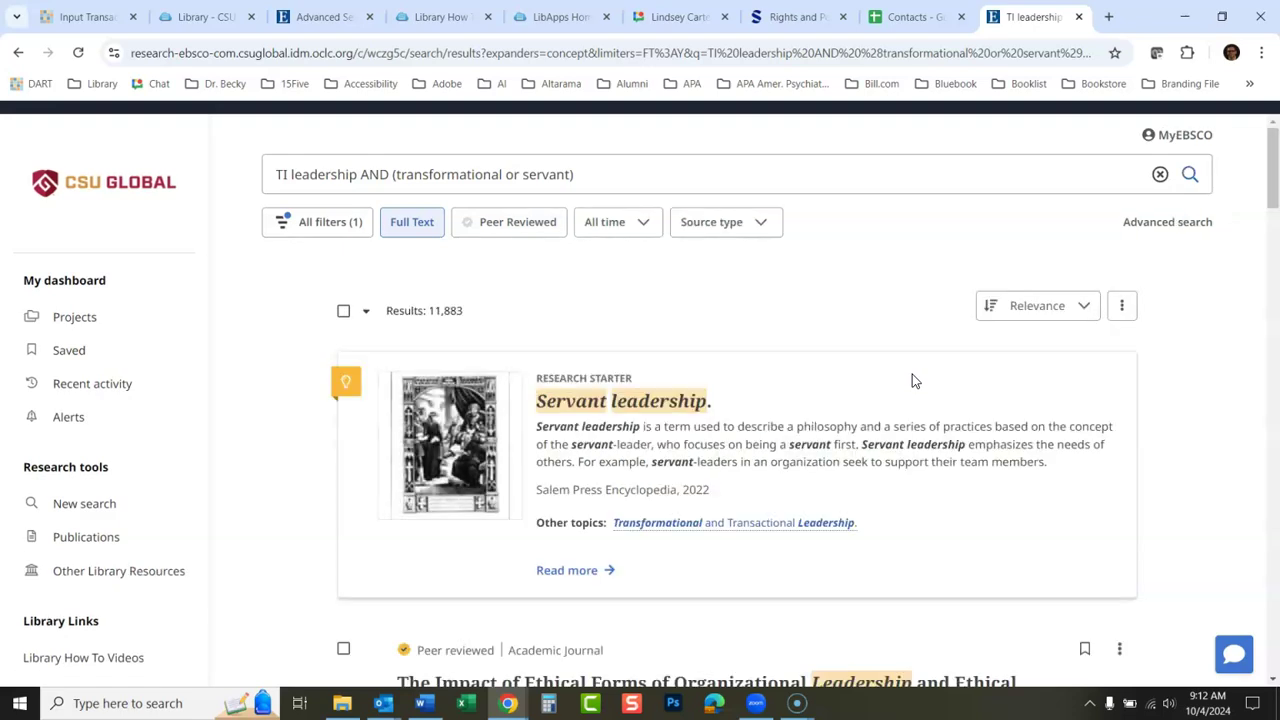
# Open the CSU Global library home page in another tab, then return to the search results.
pyautogui.click(103, 189)
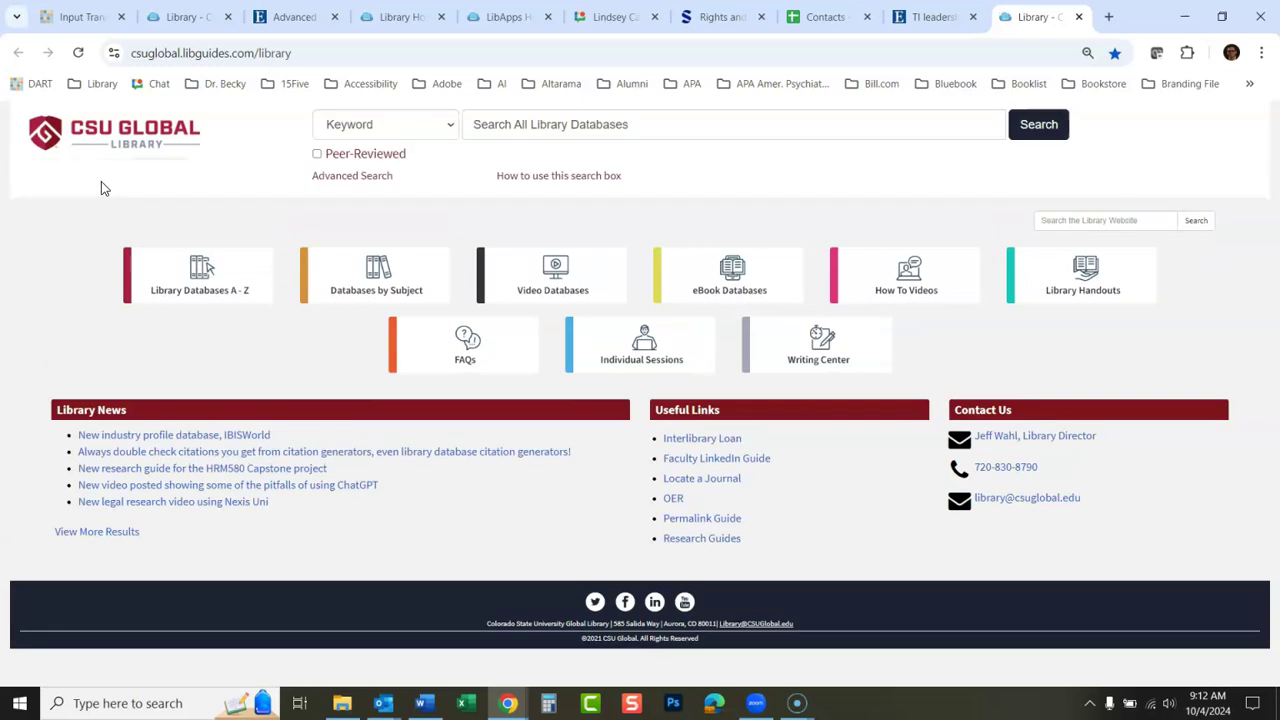
pyautogui.click(945, 20)
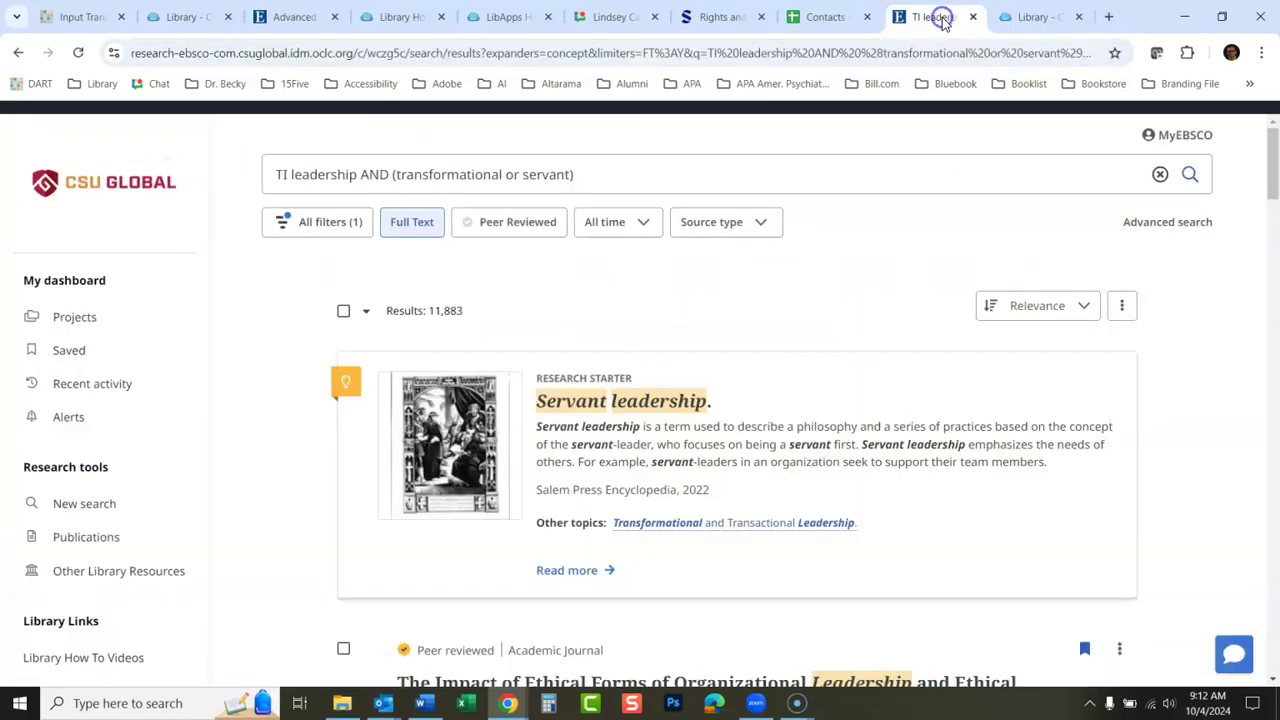
pyautogui.click(1030, 17)
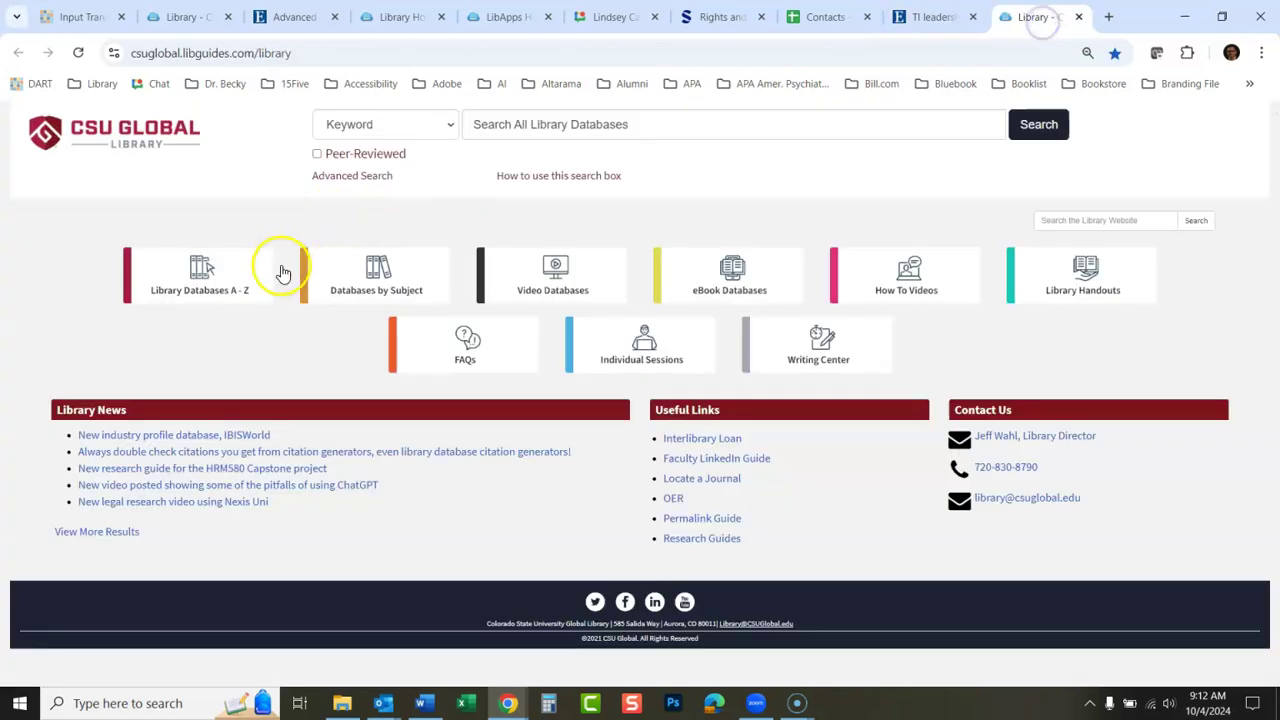
pyautogui.click(918, 20)
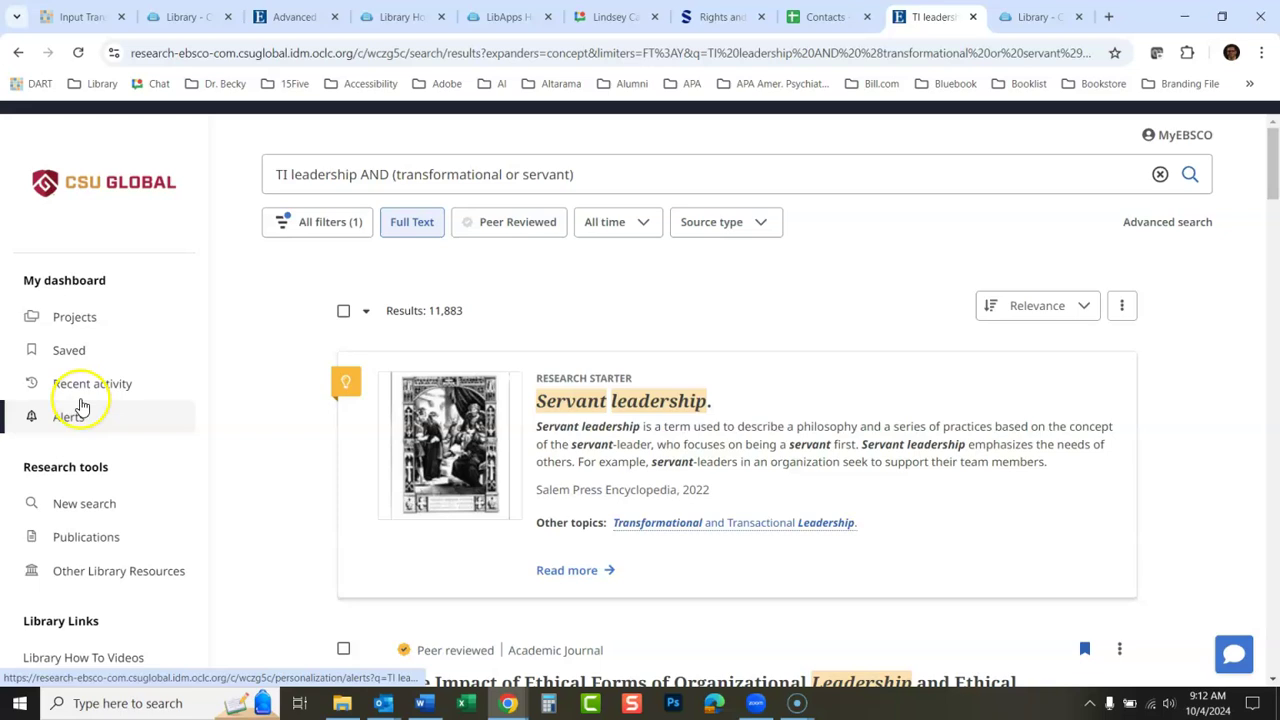
pyautogui.moveTo(1271, 171); pyautogui.dragTo(1271, 200)
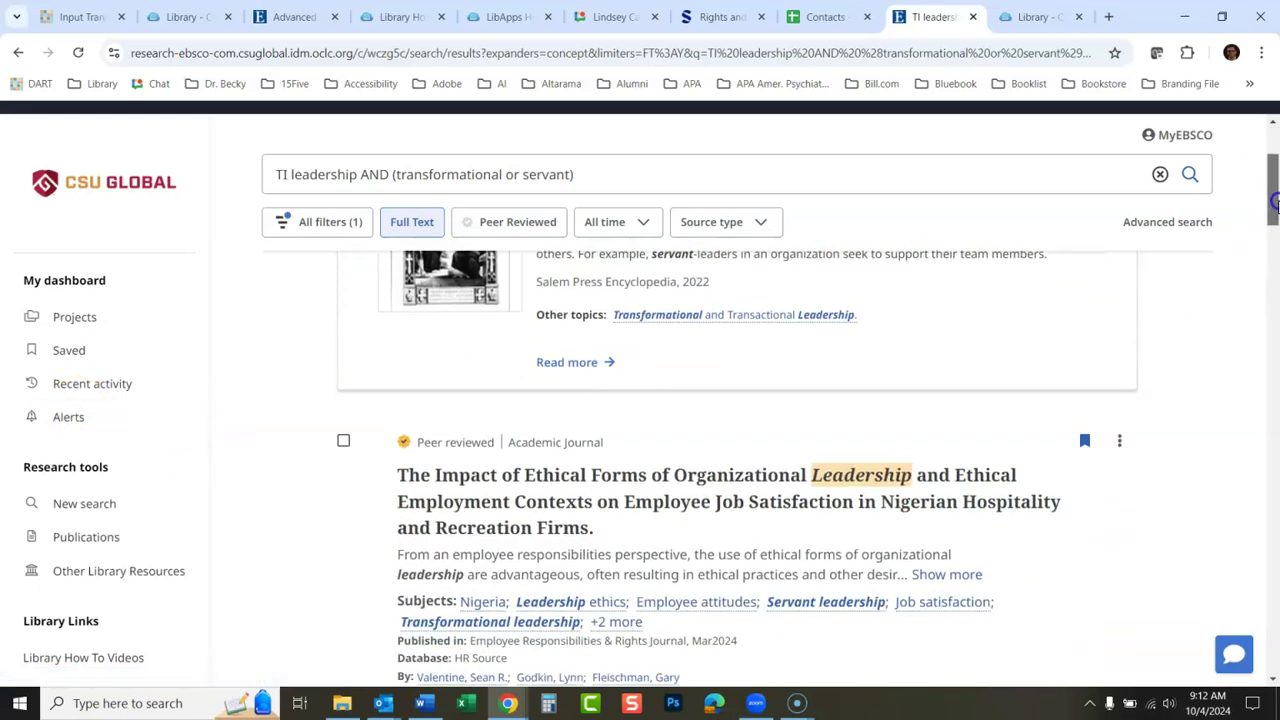
# Check the Publications finder, close it, and open Other Library Resources showing LinkedIn Learning.
pyautogui.click(86, 540)
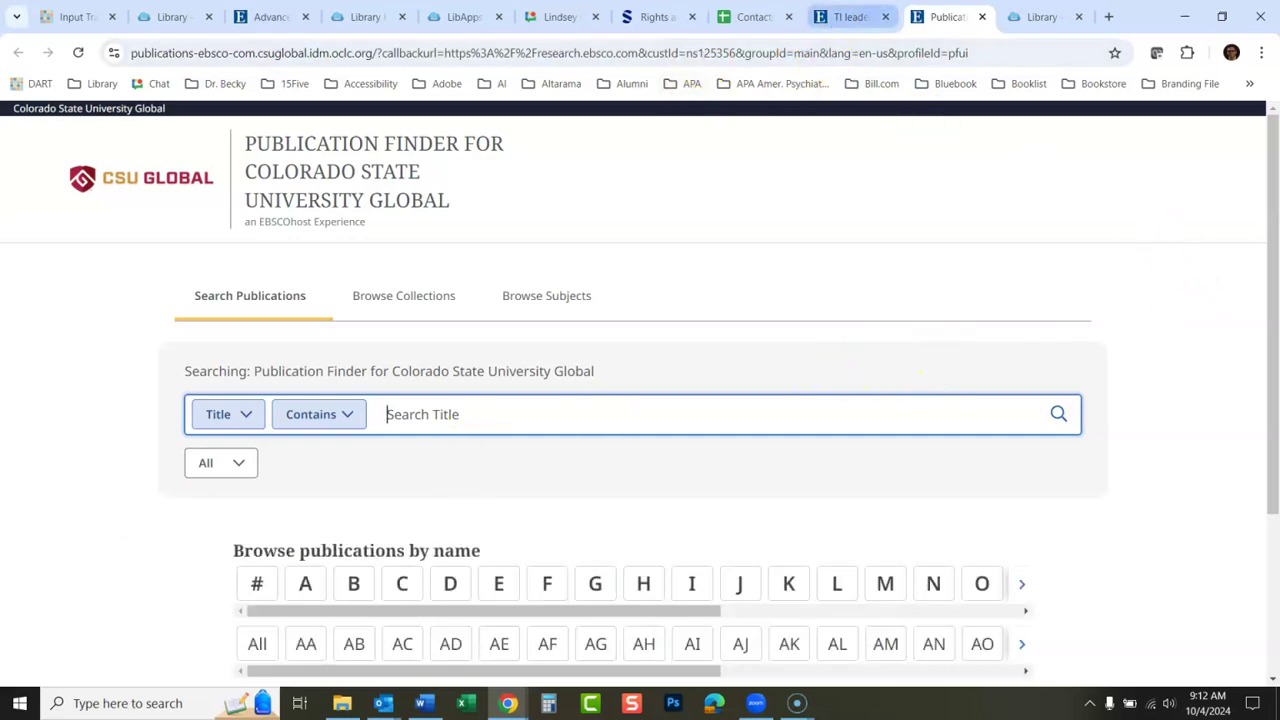
pyautogui.click(980, 17)
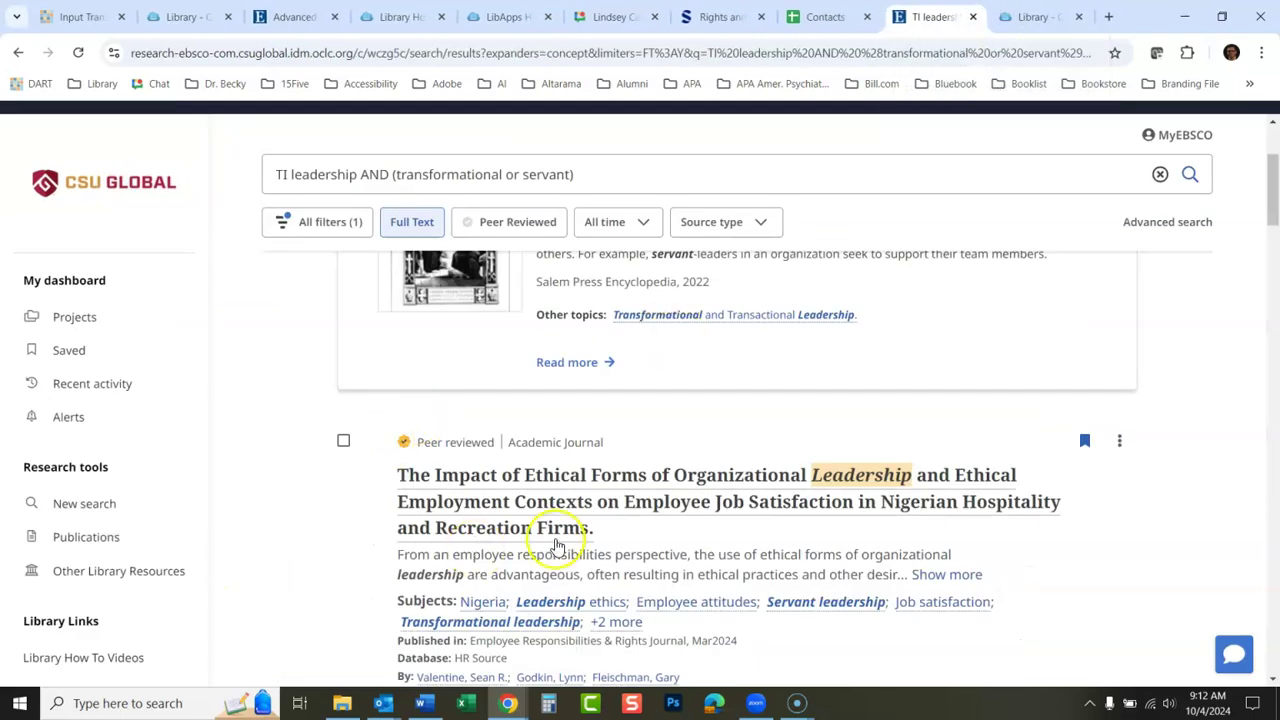
pyautogui.click(114, 576)
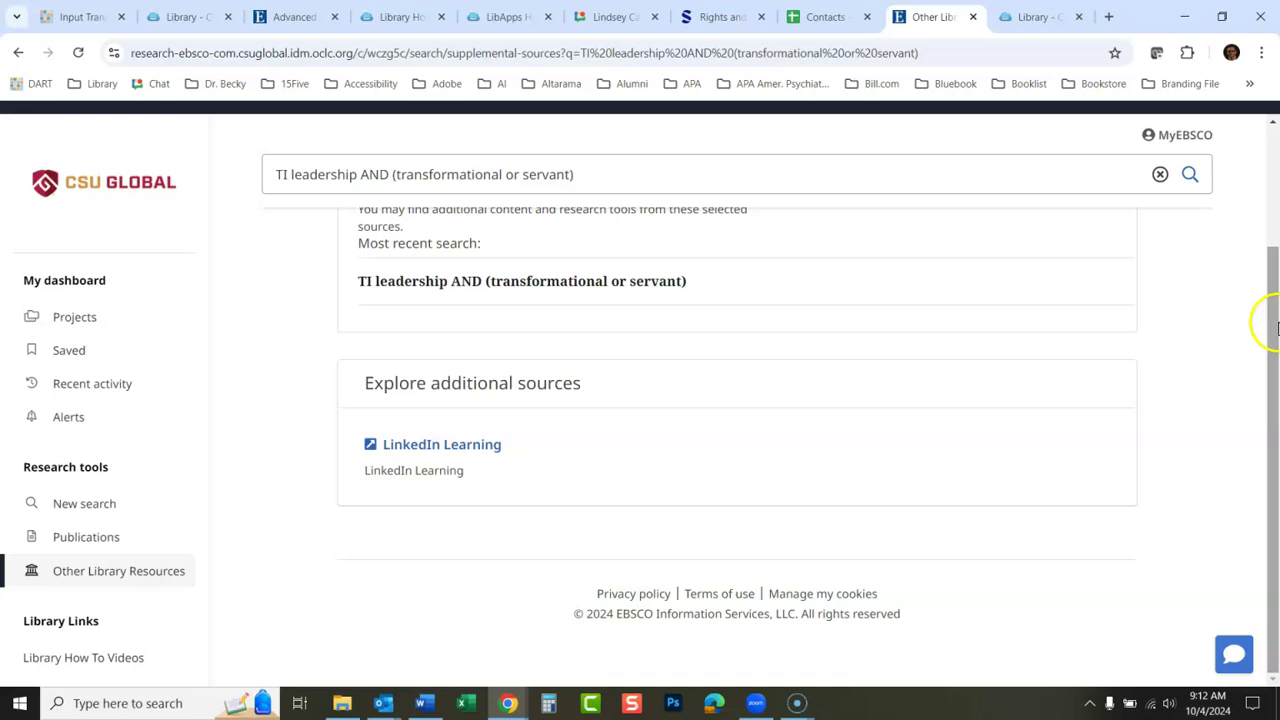
# Visit Library How To Videos and the library chat, then show Recent Activity with 9 searches.
pyautogui.click(96, 658)
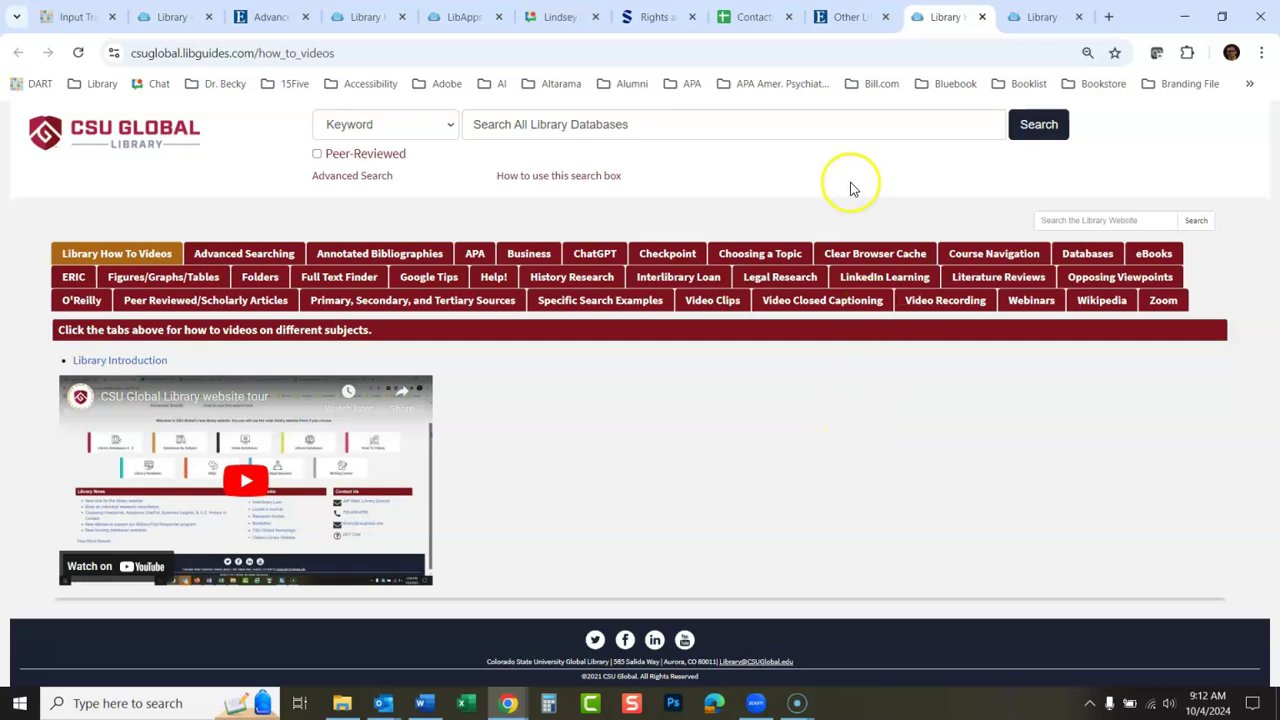
pyautogui.click(982, 17)
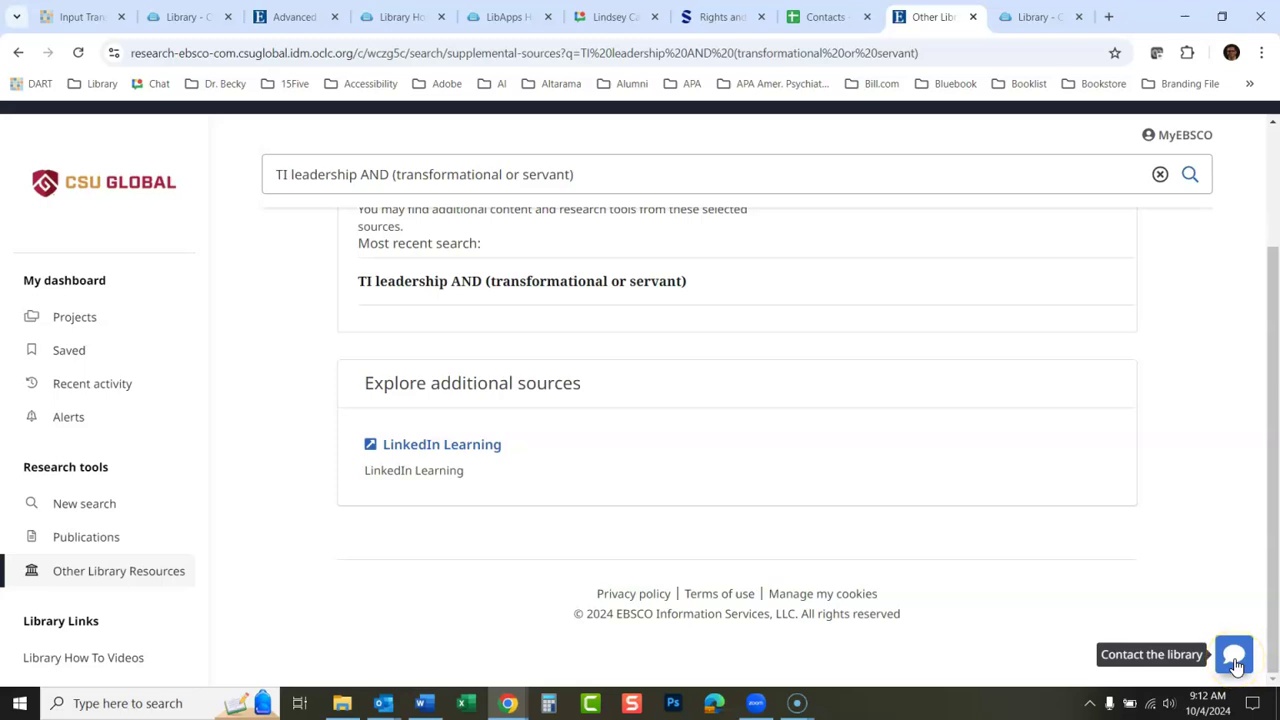
pyautogui.click(1235, 664)
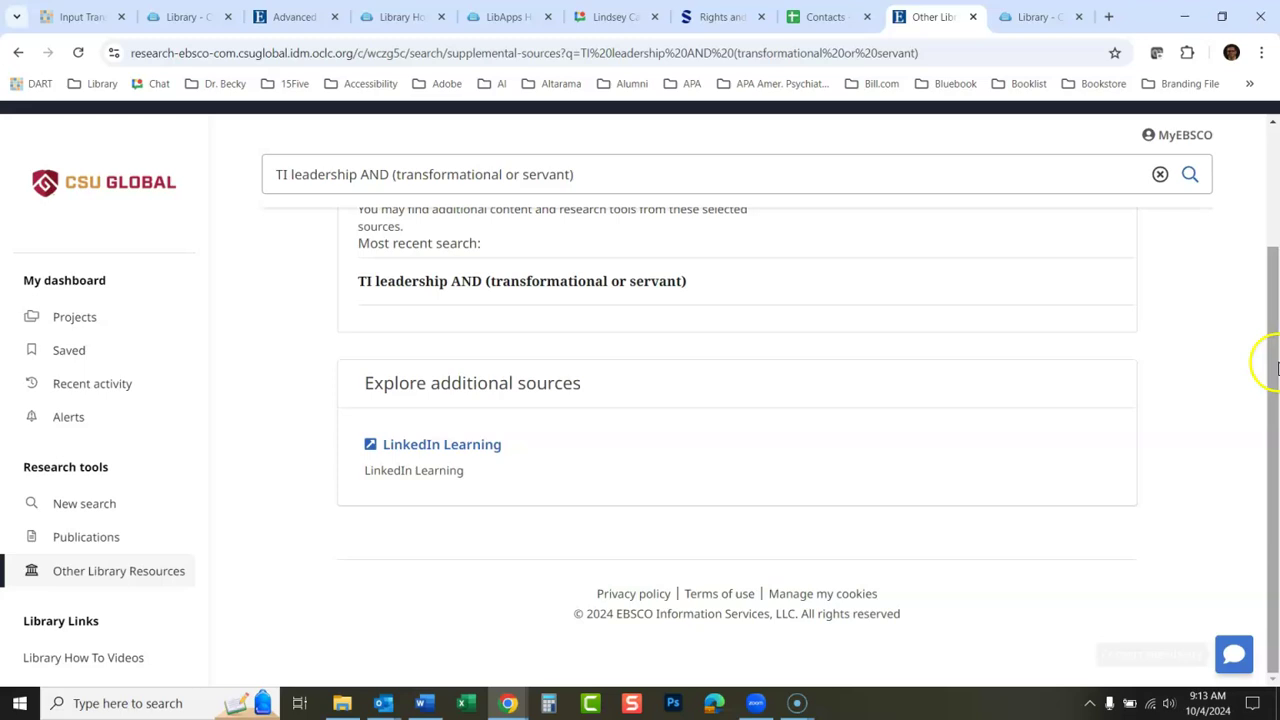
pyautogui.moveTo(1266, 355); pyautogui.dragTo(1275, 152)
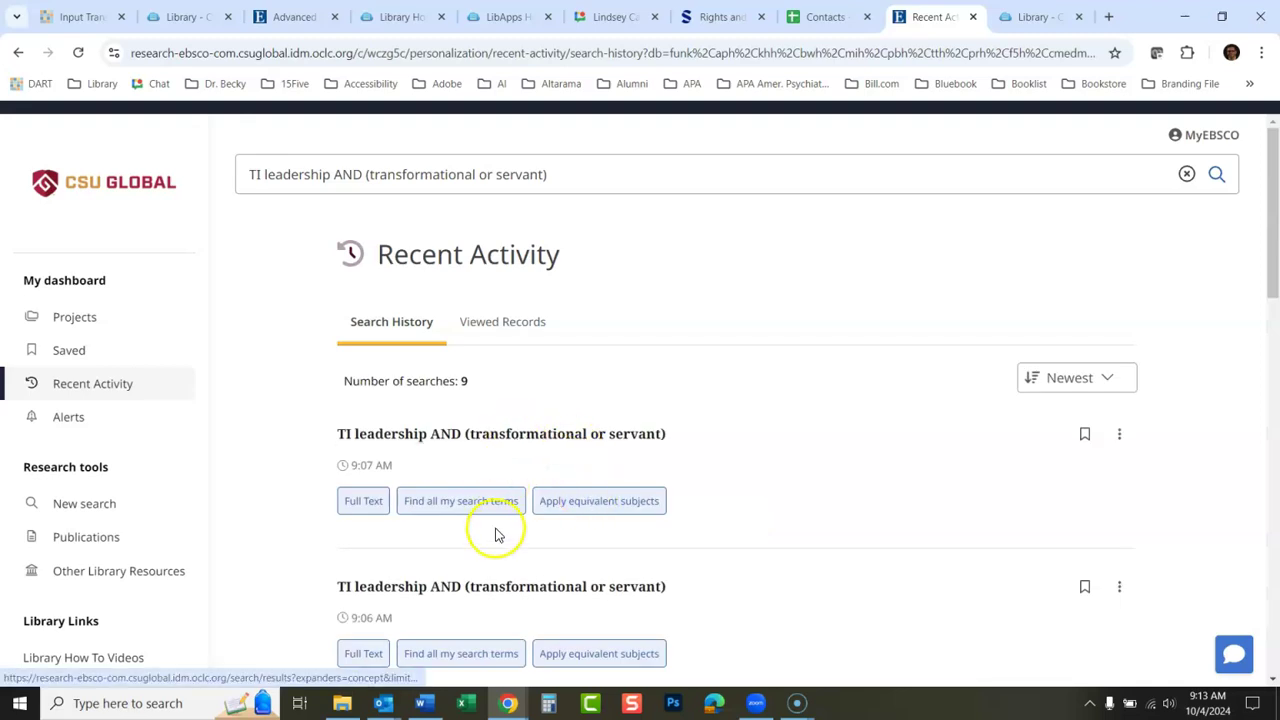
# Rerun the latest leadership search and review it in advanced search: title leadership, transformational or servant.
pyautogui.click(480, 437)
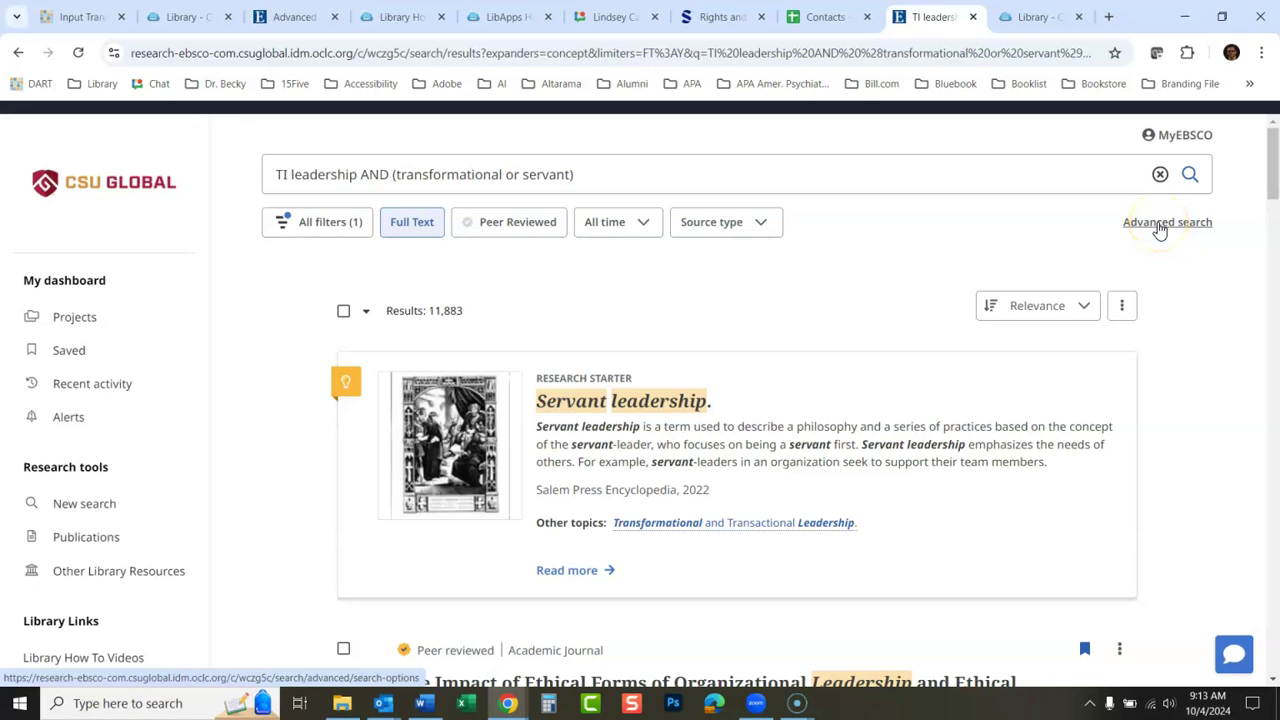
pyautogui.click(1158, 225)
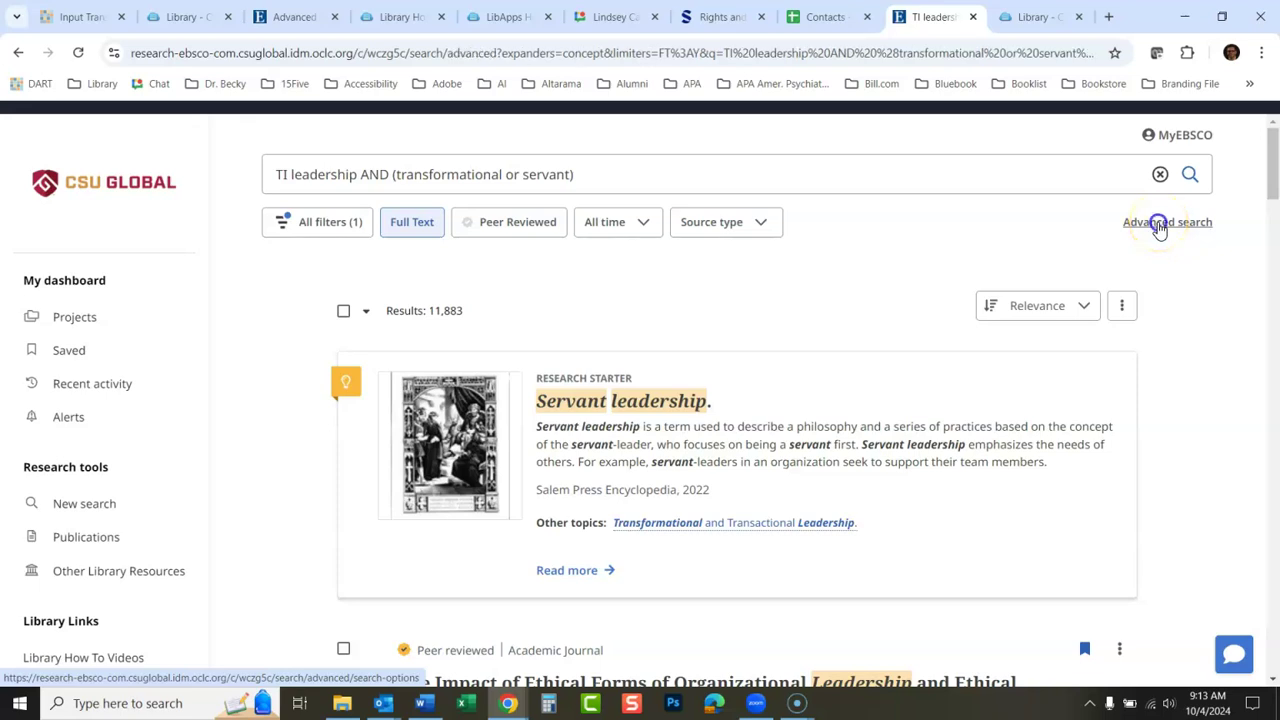
pyautogui.moveTo(1276, 218); pyautogui.dragTo(1276, 465)
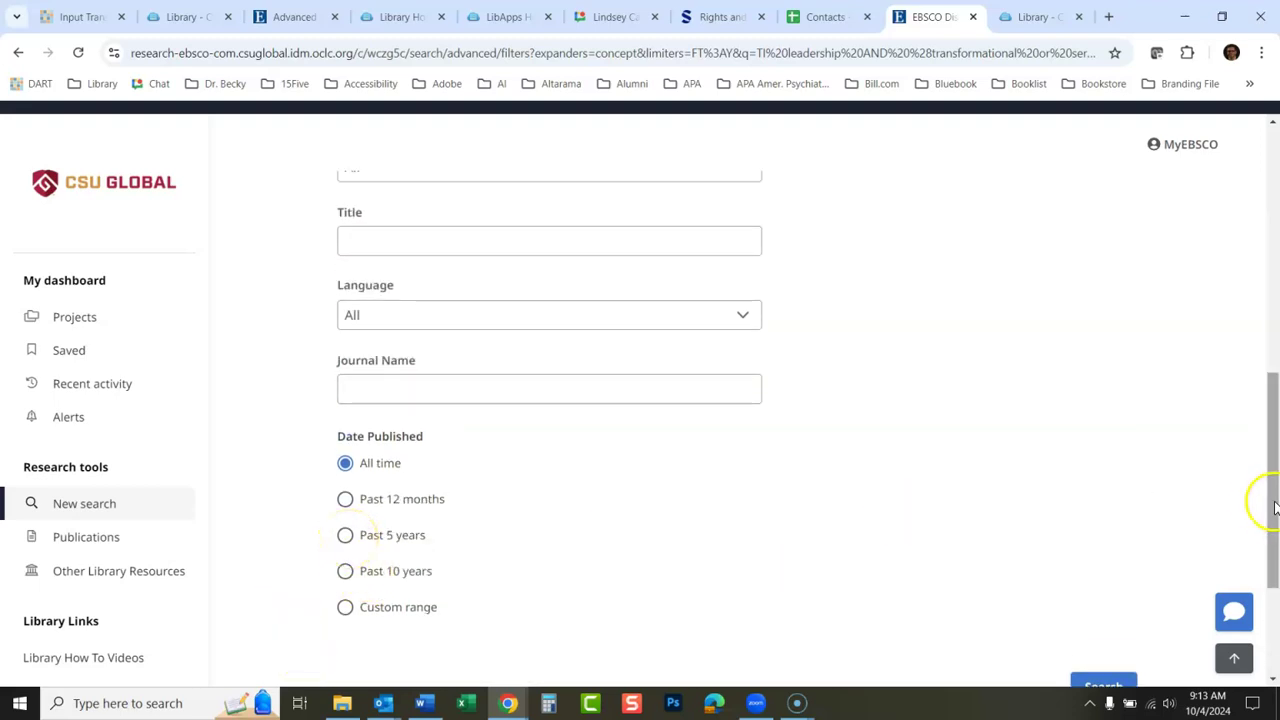
pyautogui.moveTo(1265, 503); pyautogui.dragTo(1270, 240)
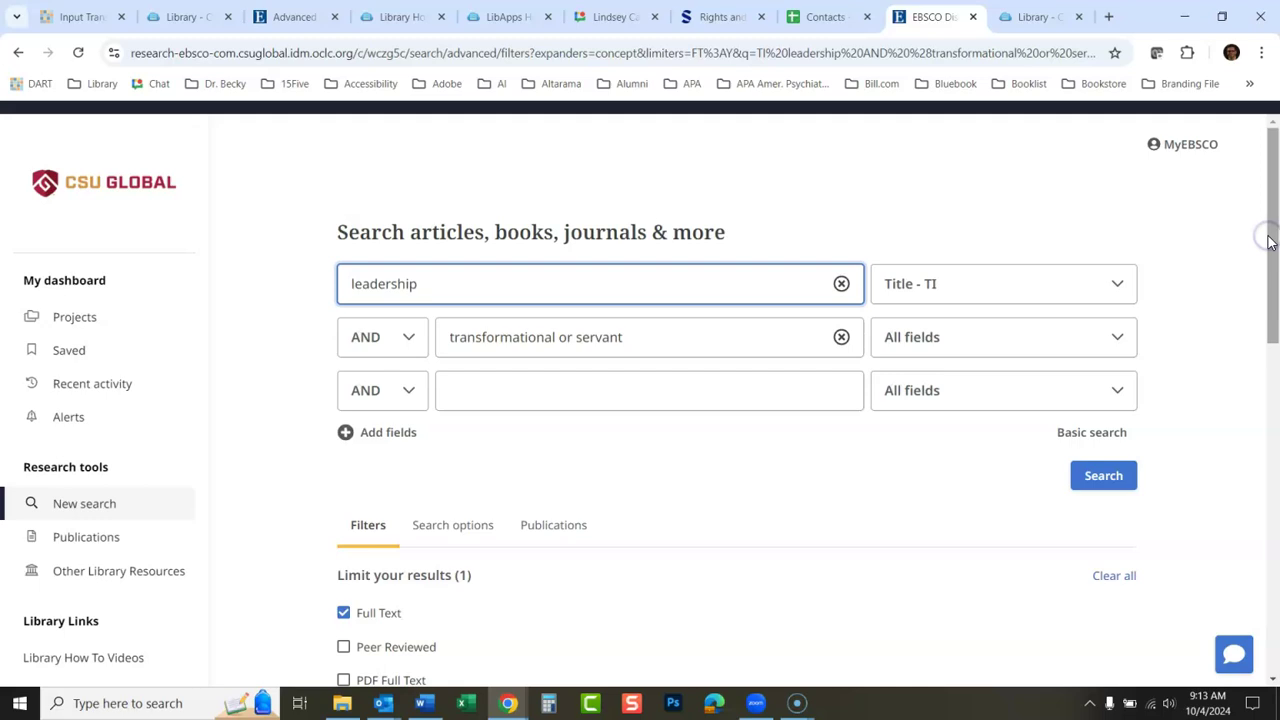